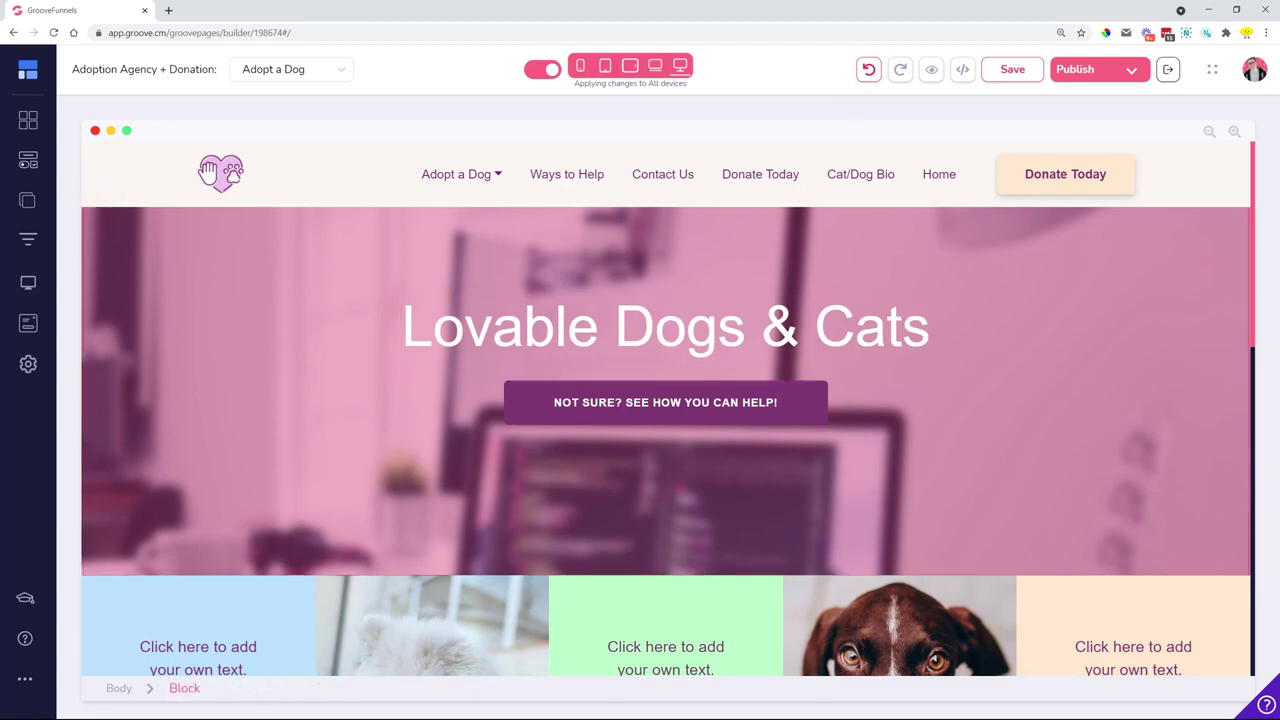
Open the page's publish settings and examine the notice about publishing with a free GroovePages subdomain.
{"action": "left_click_drag", "start_coordinate": [0, 206], "coordinate": [699, 3]}
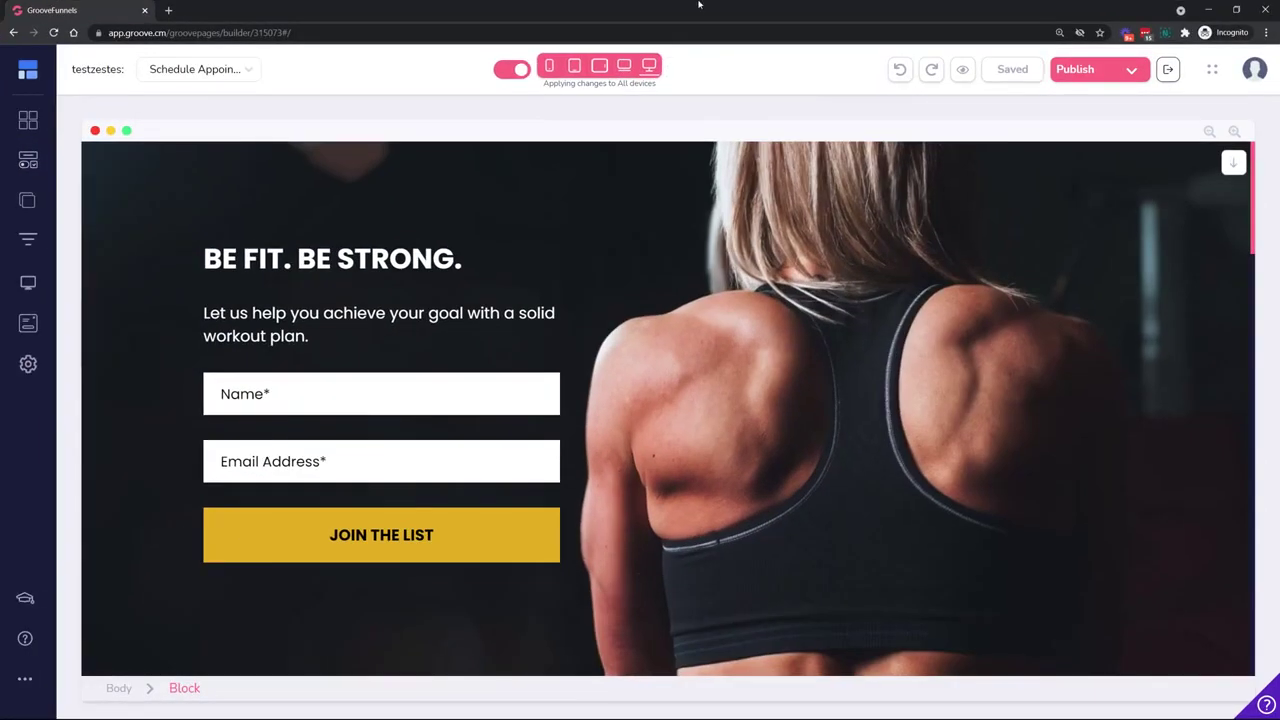
{"action": "left_click", "coordinate": [1132, 72]}
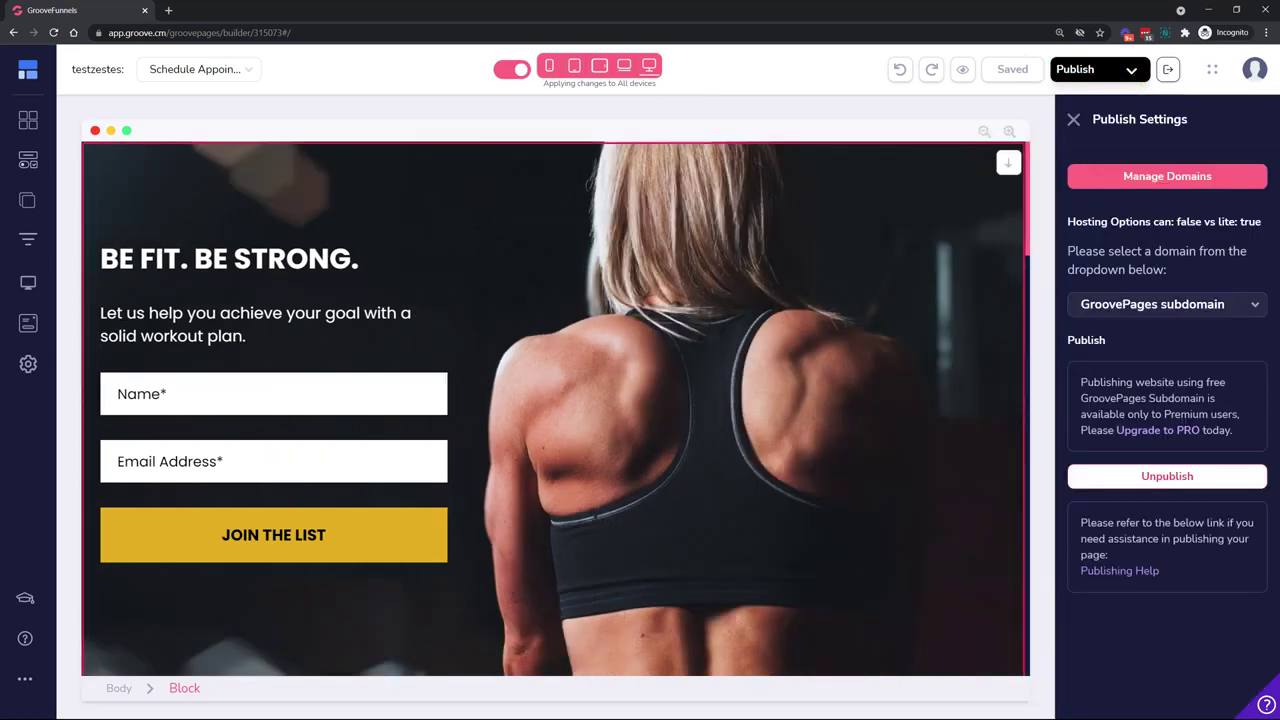
{"action": "left_click_drag", "start_coordinate": [1080, 382], "coordinate": [1222, 398]}
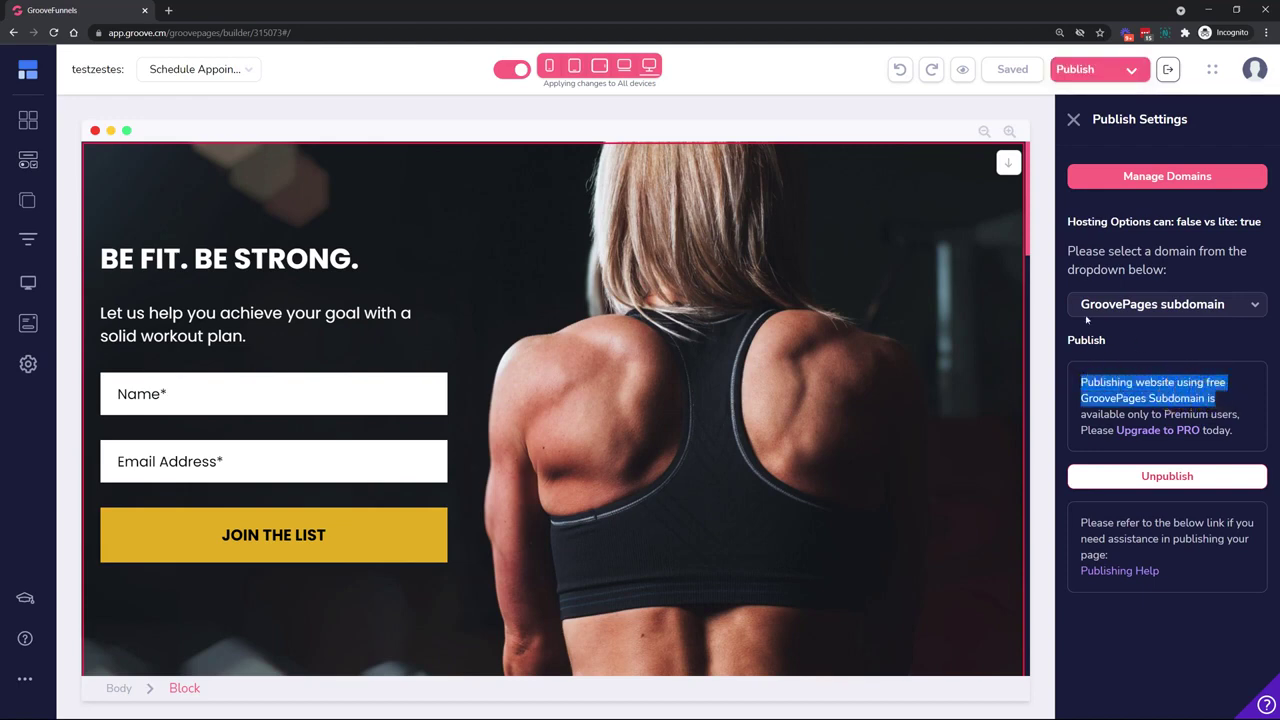
{"action": "left_click", "coordinate": [1135, 357]}
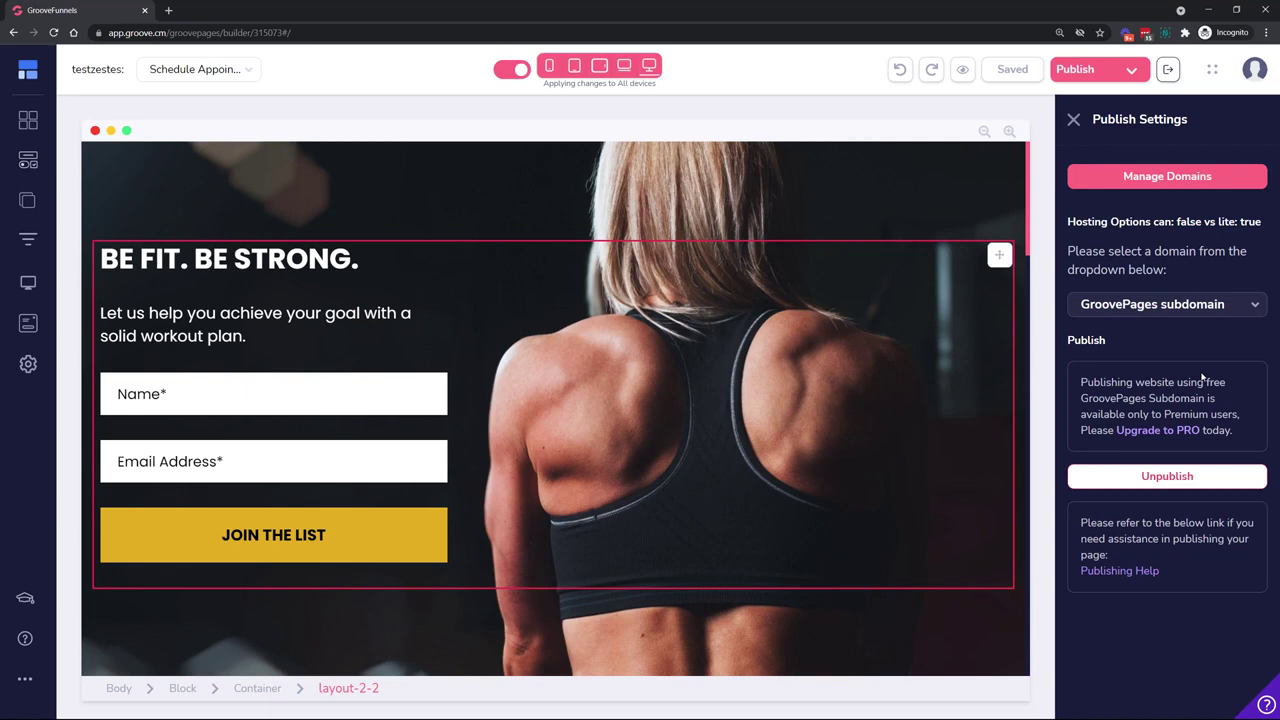
View the custom domains management in the account's domain settings, then return to the page builder without changes.
{"action": "left_click", "coordinate": [1167, 176]}
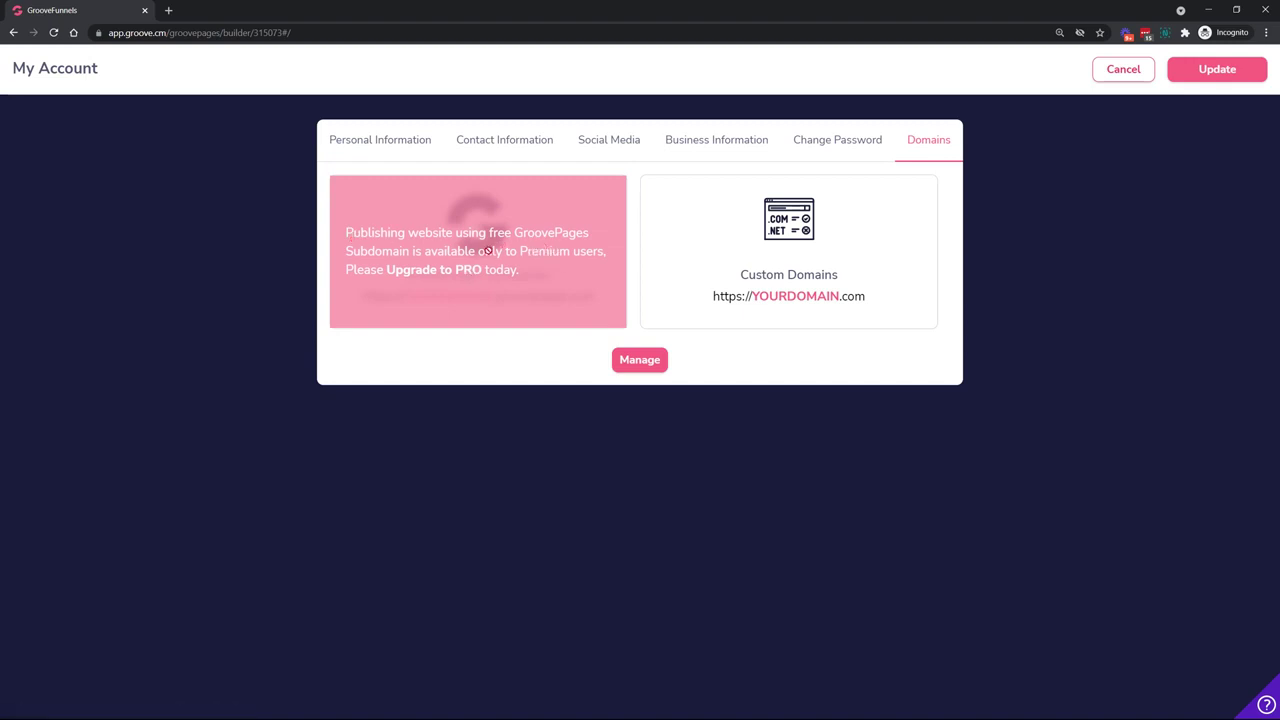
{"action": "left_click", "coordinate": [770, 278]}
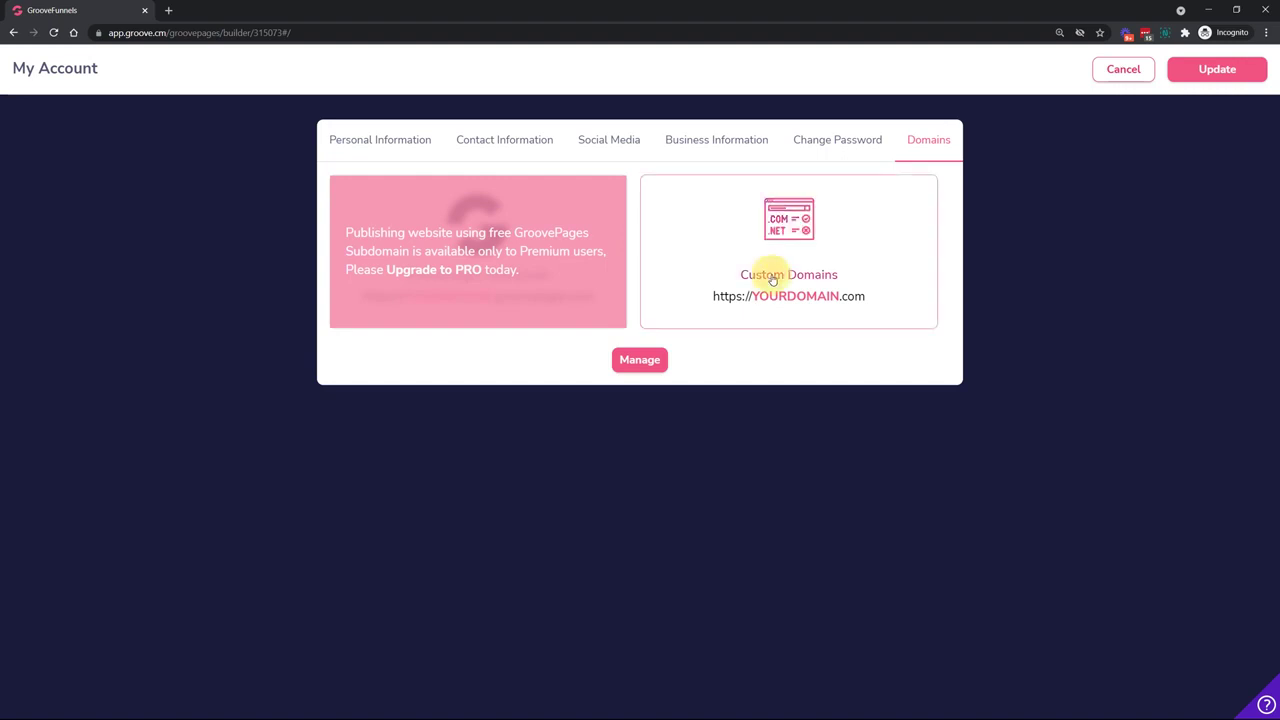
{"action": "left_click", "coordinate": [659, 364]}
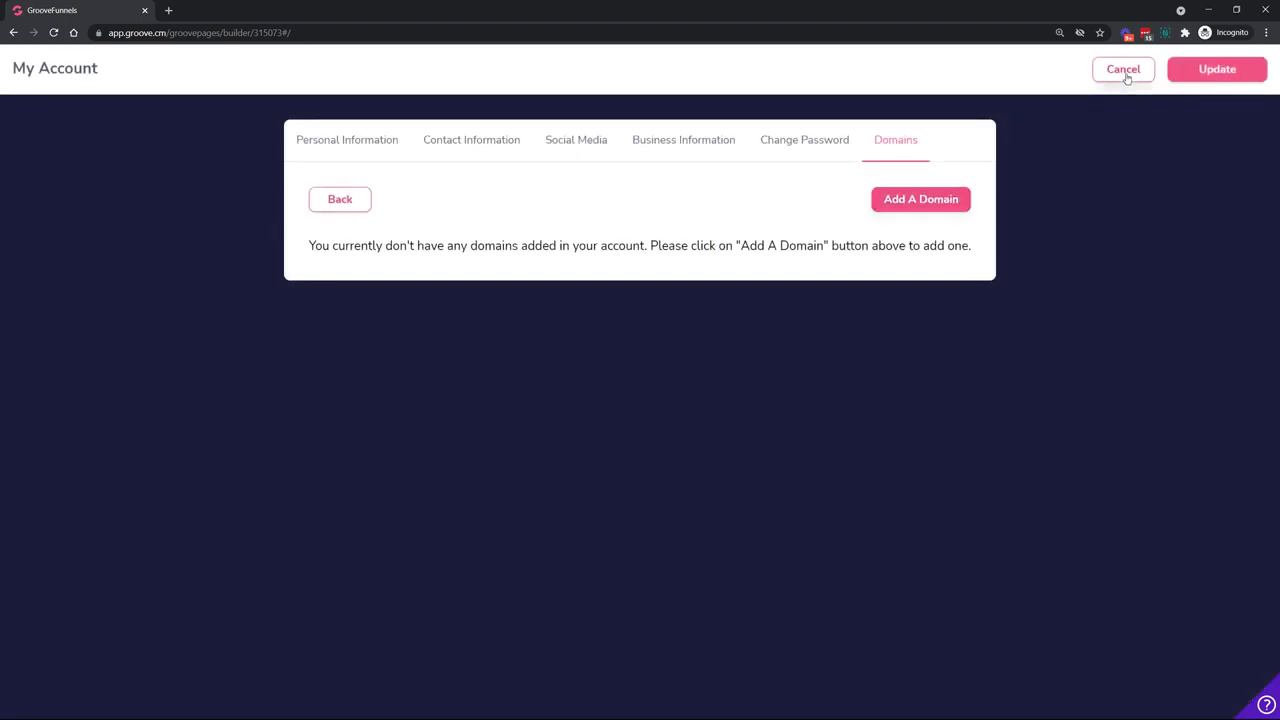
{"action": "left_click", "coordinate": [1123, 70]}
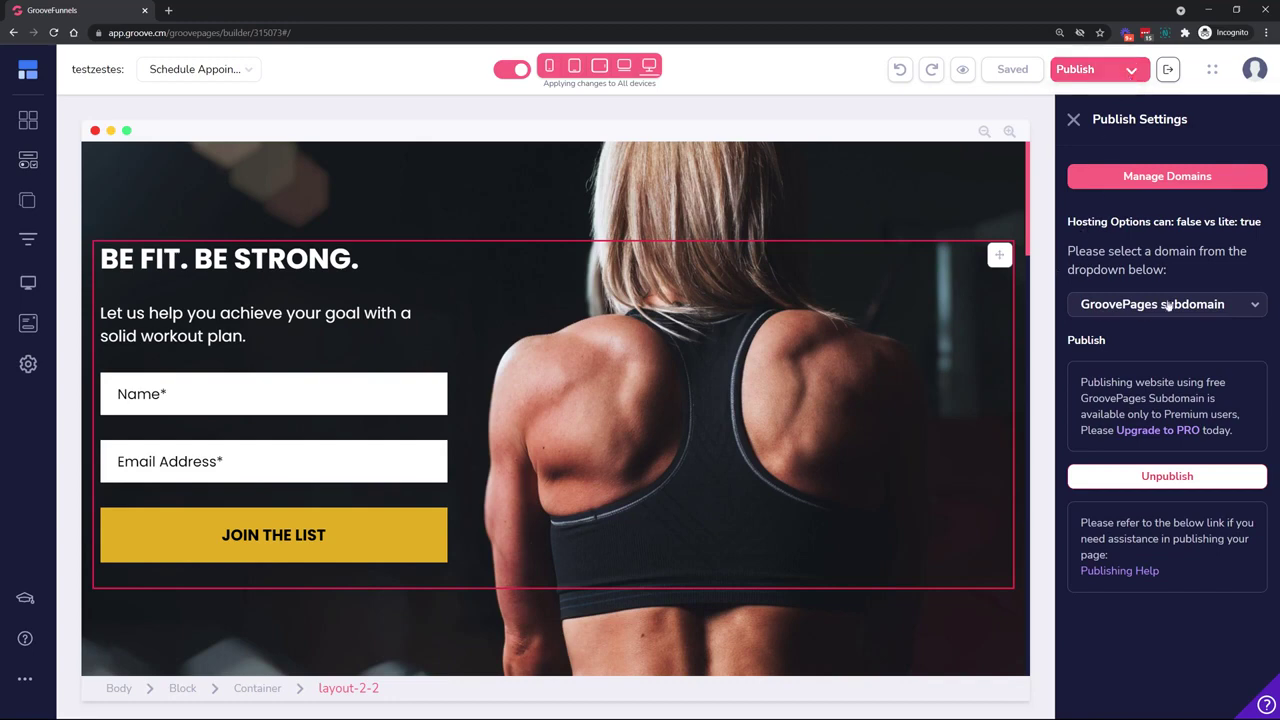
Set the publishing domain type to Custom domain.
{"action": "left_click", "coordinate": [1168, 304]}
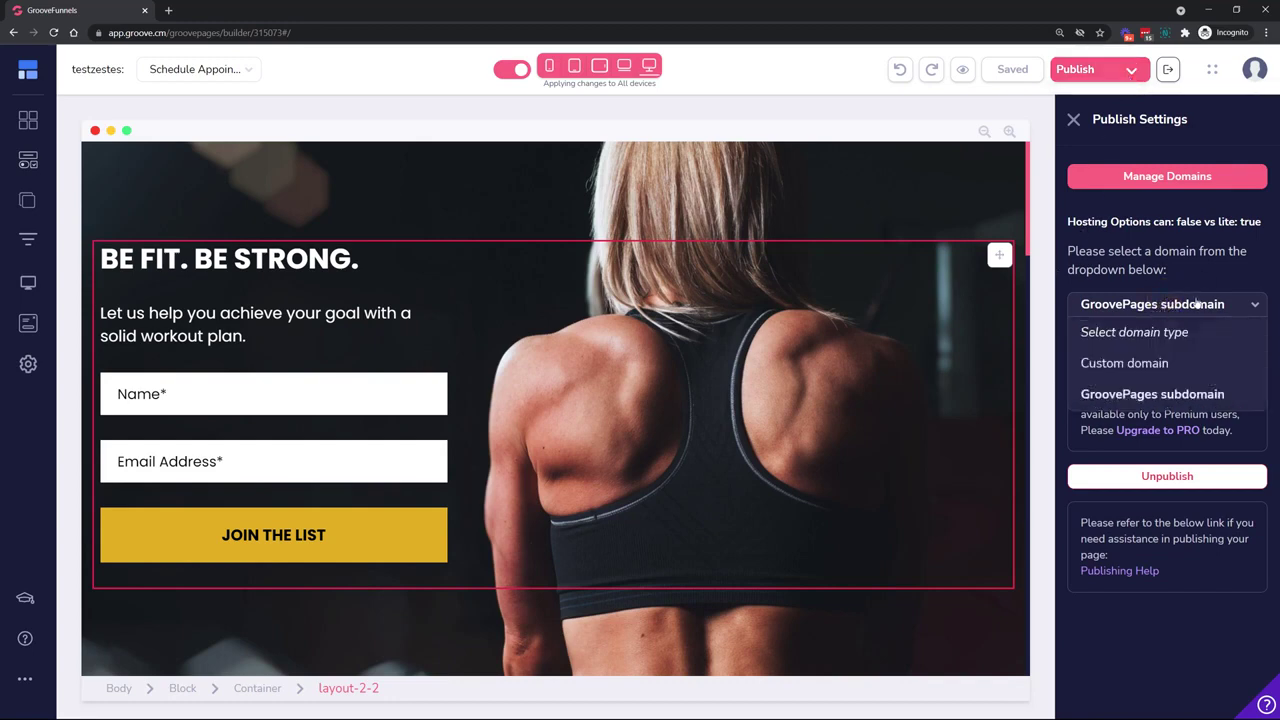
{"action": "left_click", "coordinate": [1125, 363]}
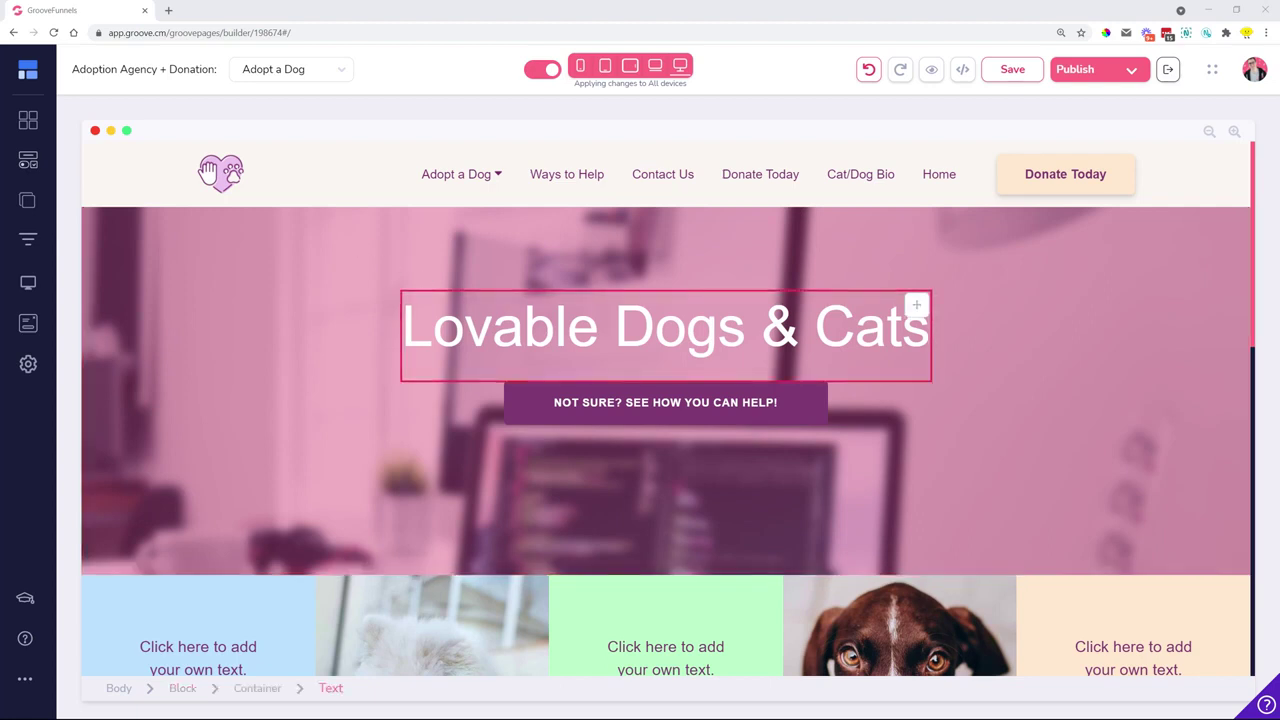
Inspect the hero button's design settings and the inline text formatting options of the "Lovable Dogs & Cats" heading.
{"action": "left_click", "coordinate": [624, 405]}
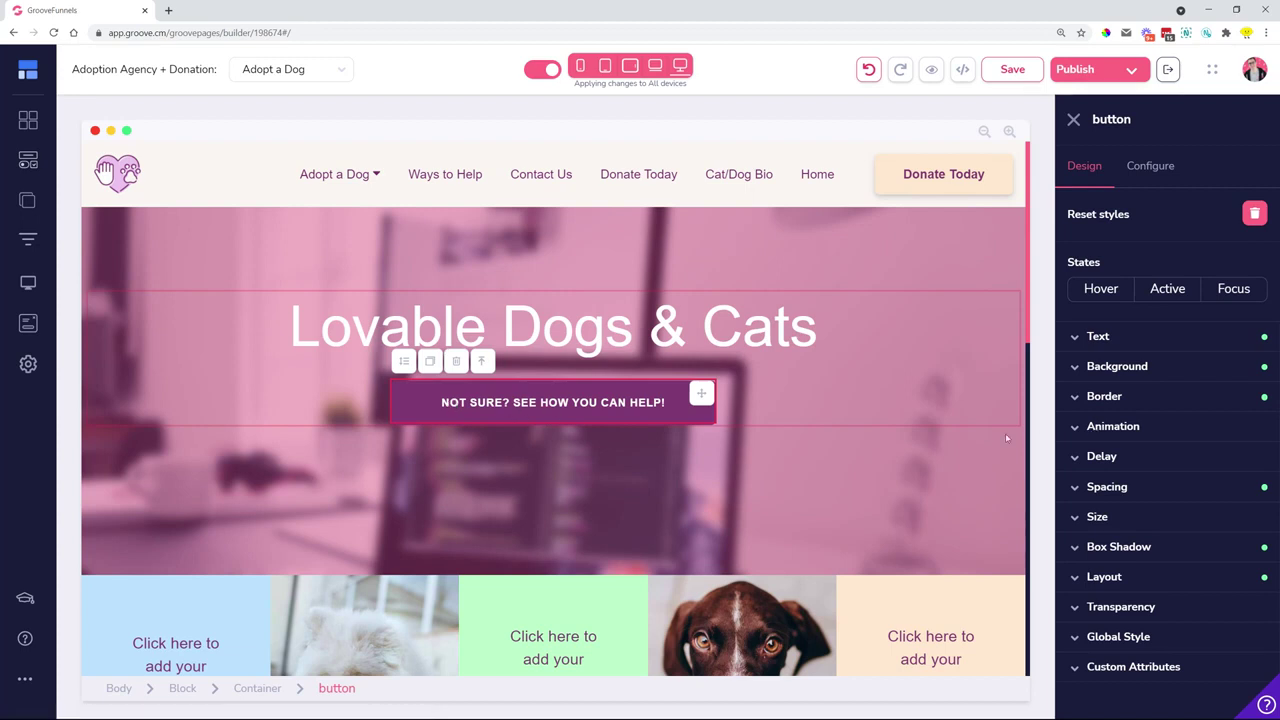
{"action": "left_click", "coordinate": [630, 335]}
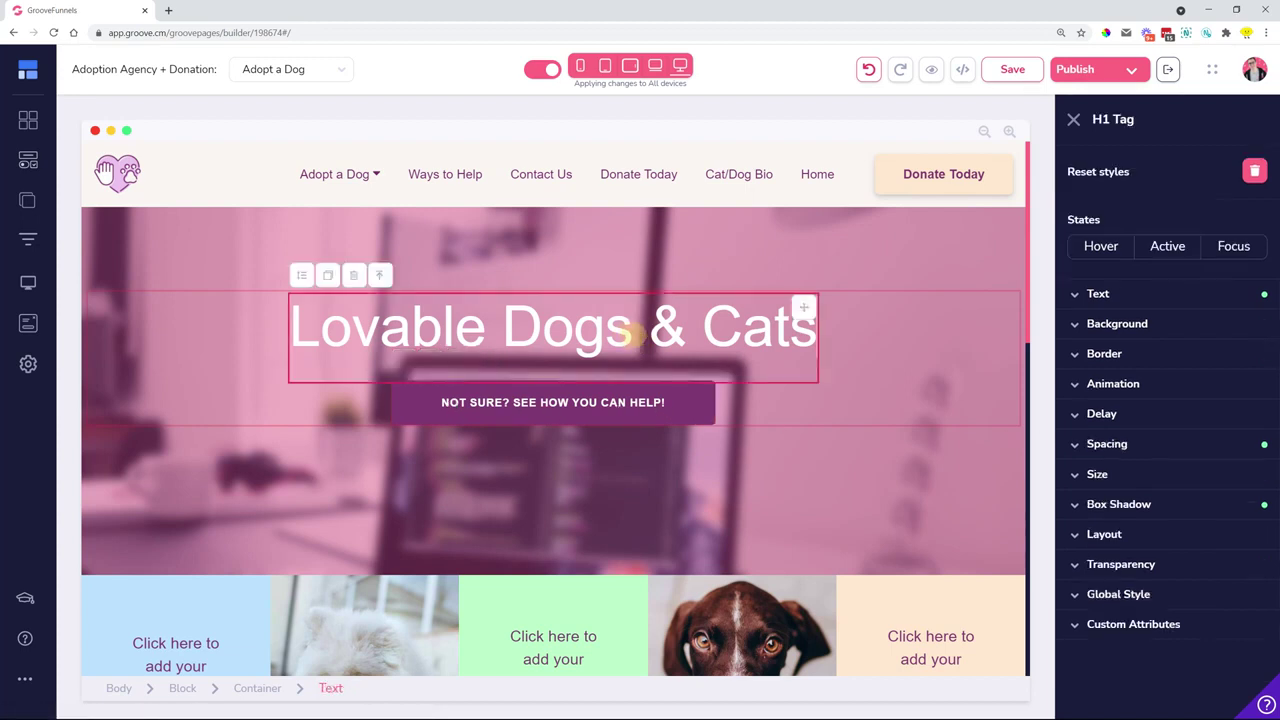
{"action": "left_click", "coordinate": [630, 335]}
{"action": "left_click_drag", "start_coordinate": [606, 335], "coordinate": [458, 332]}
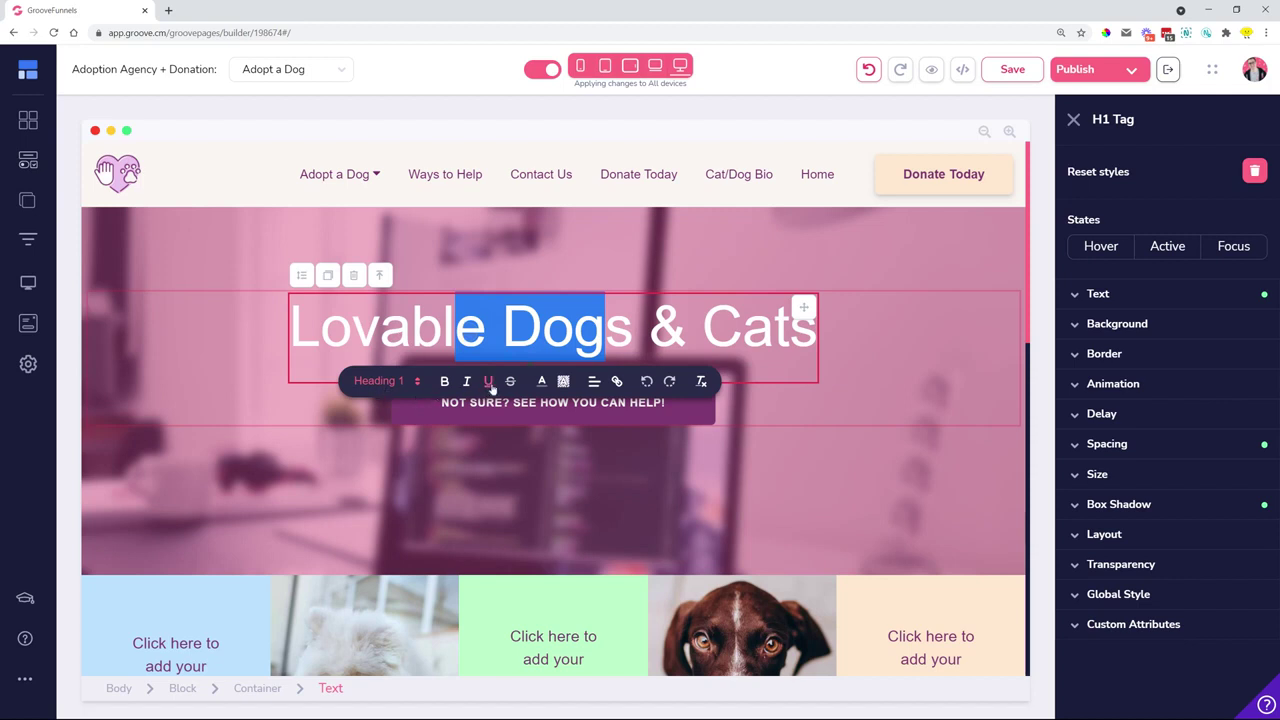
{"action": "left_click", "coordinate": [486, 488]}
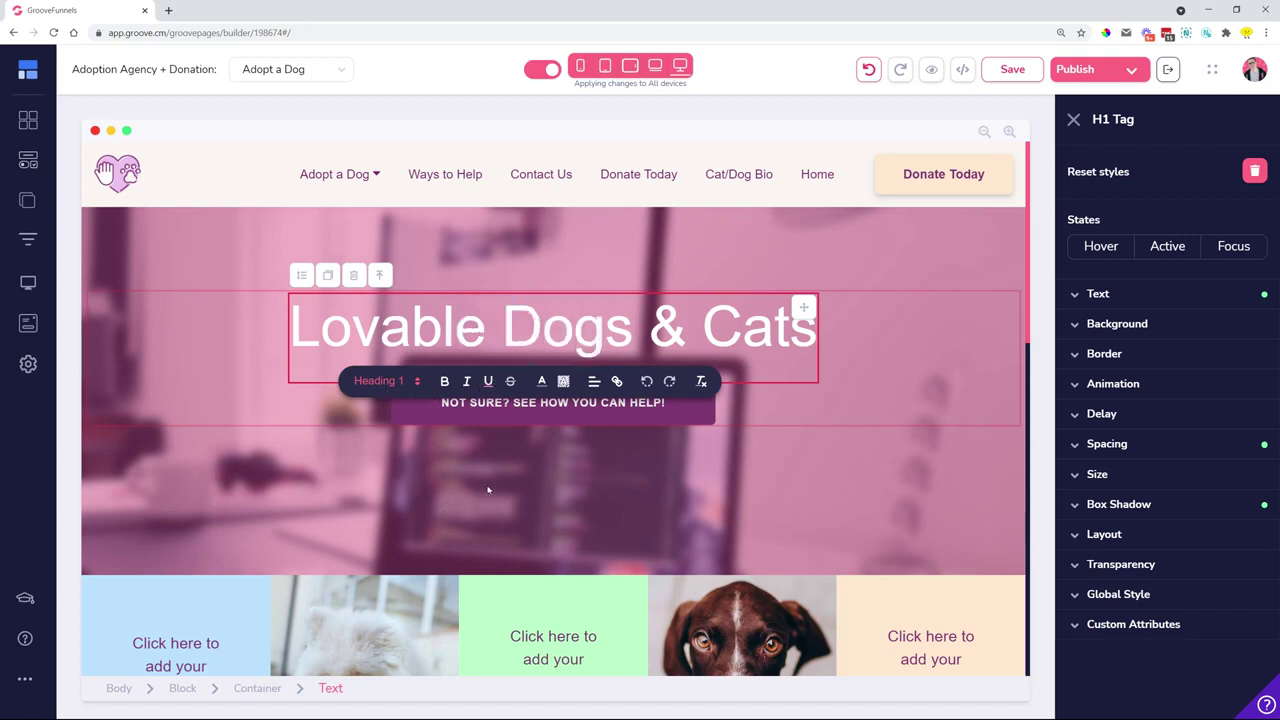
Try overline, italic, underline and strikethrough on the text of the "Not sure? See how you can help!" button.
{"action": "left_click", "coordinate": [520, 405]}
{"action": "left_click", "coordinate": [1095, 337]}
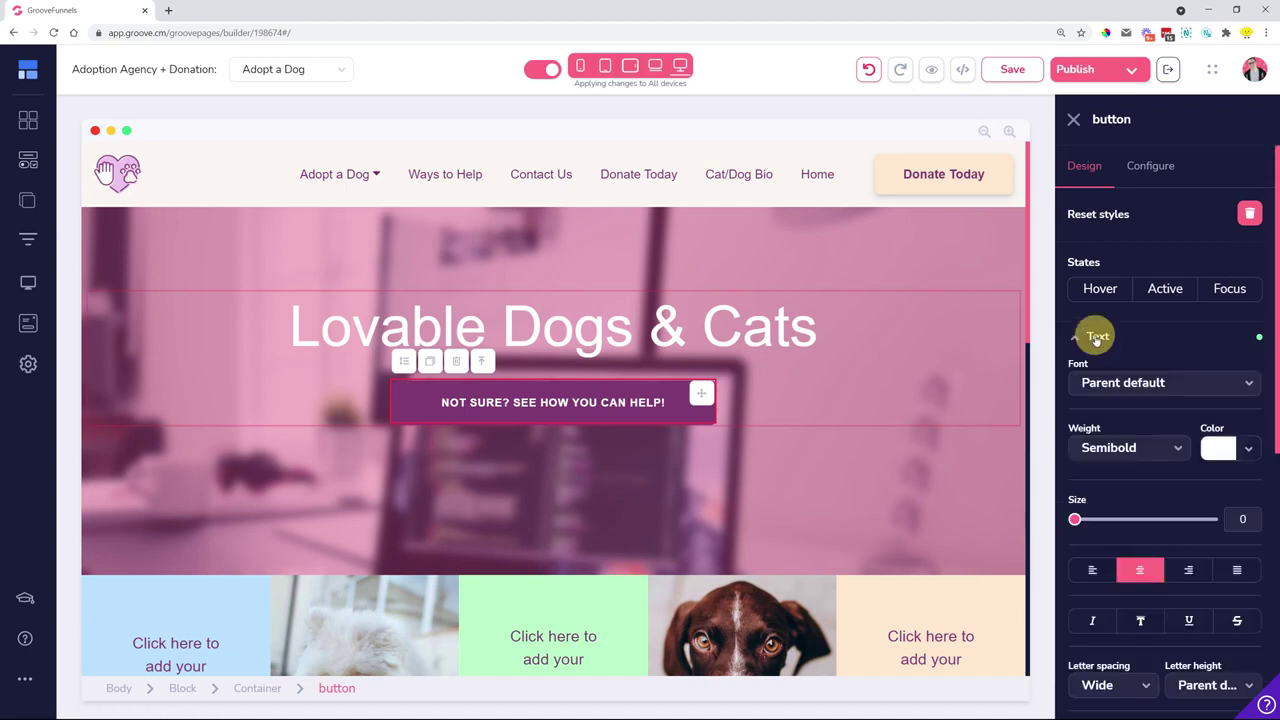
{"action": "scroll", "coordinate": [1100, 370], "scroll_direction": "down", "scroll_amount": 2}
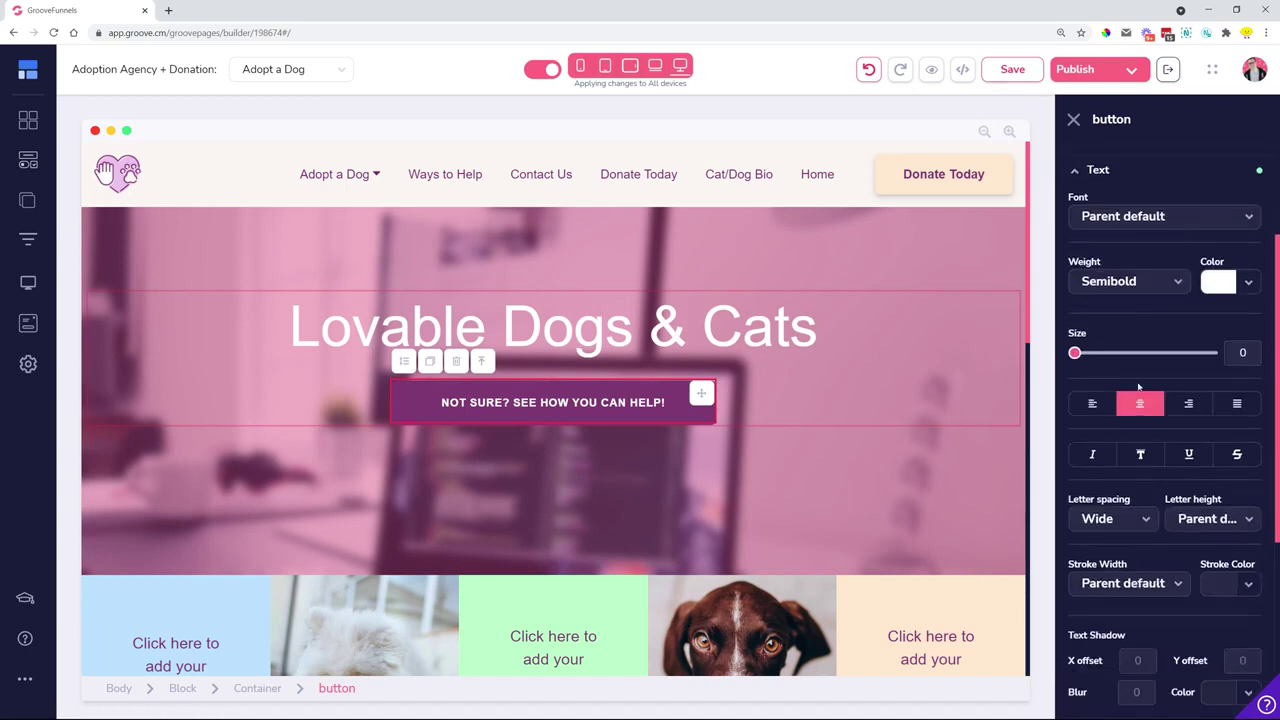
{"action": "left_click", "coordinate": [1142, 464]}
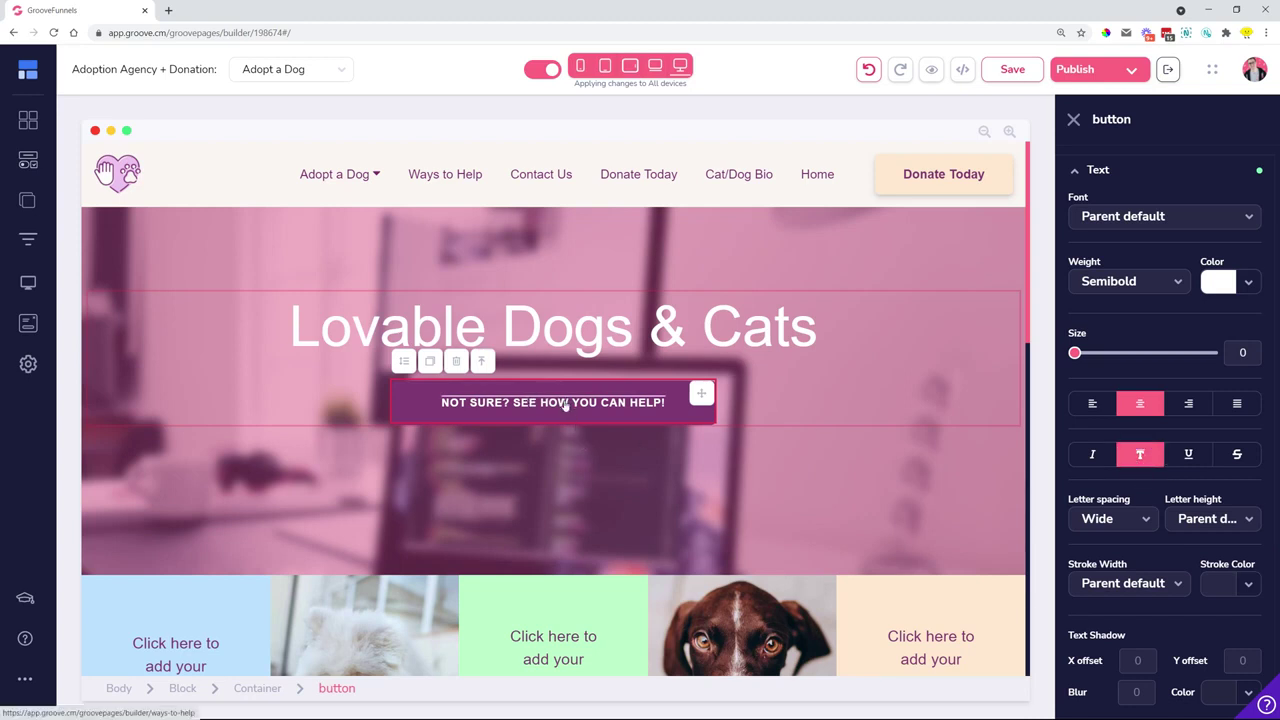
{"action": "left_click", "coordinate": [1093, 456]}
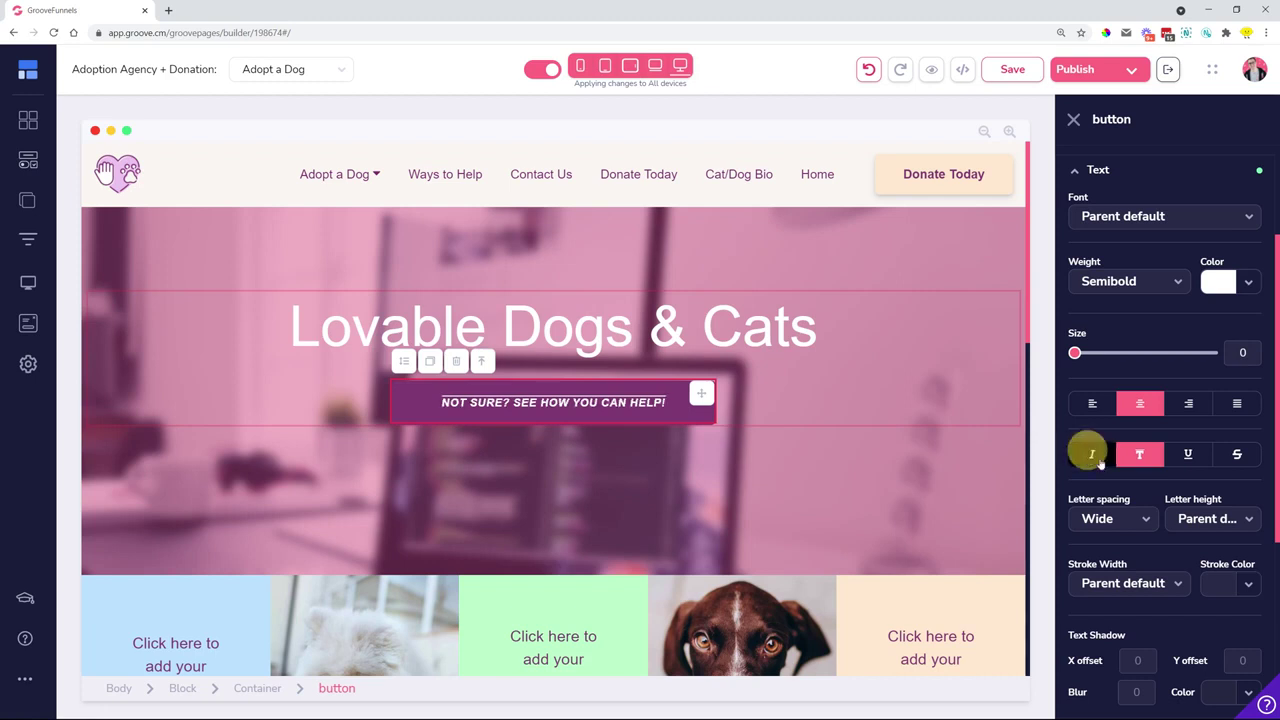
{"action": "left_click", "coordinate": [1190, 460]}
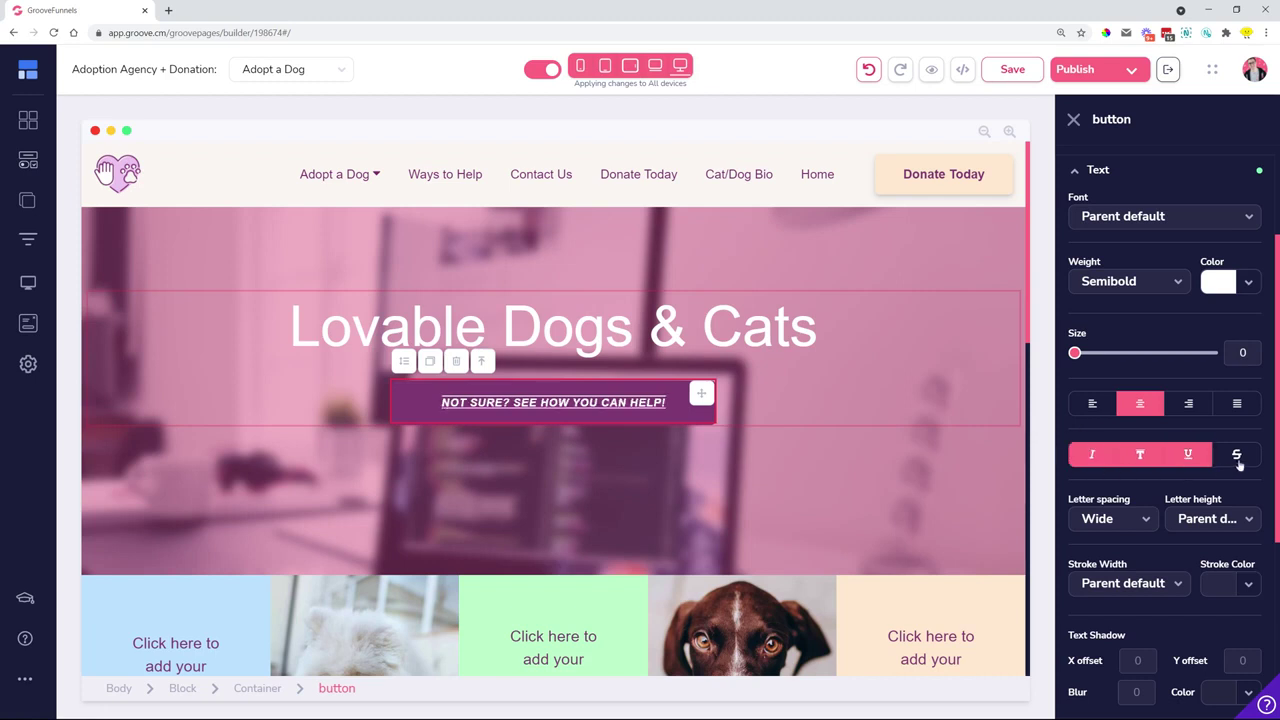
{"action": "left_click", "coordinate": [1237, 457]}
Remove the strikethrough, underline, overline and italic styles from the hero button's text.
{"action": "left_click", "coordinate": [1237, 457]}
{"action": "left_click", "coordinate": [1187, 457]}
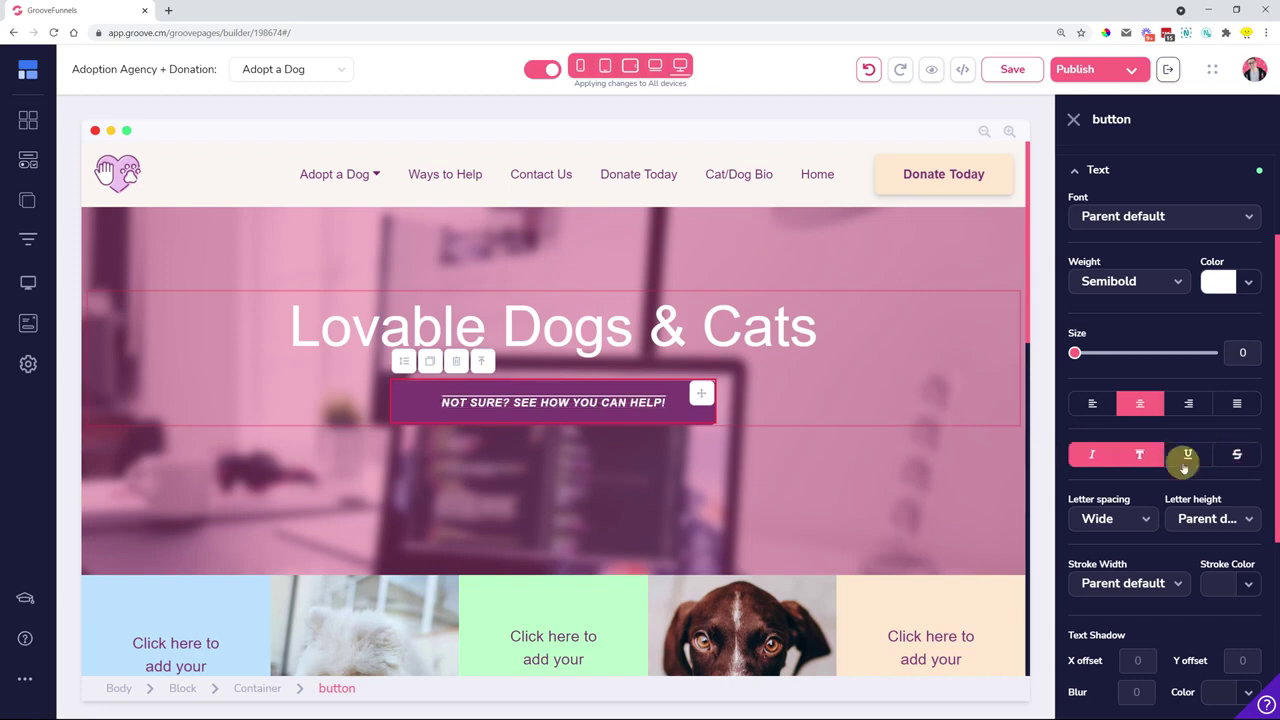
{"action": "left_click", "coordinate": [1140, 456]}
{"action": "left_click", "coordinate": [1092, 456]}
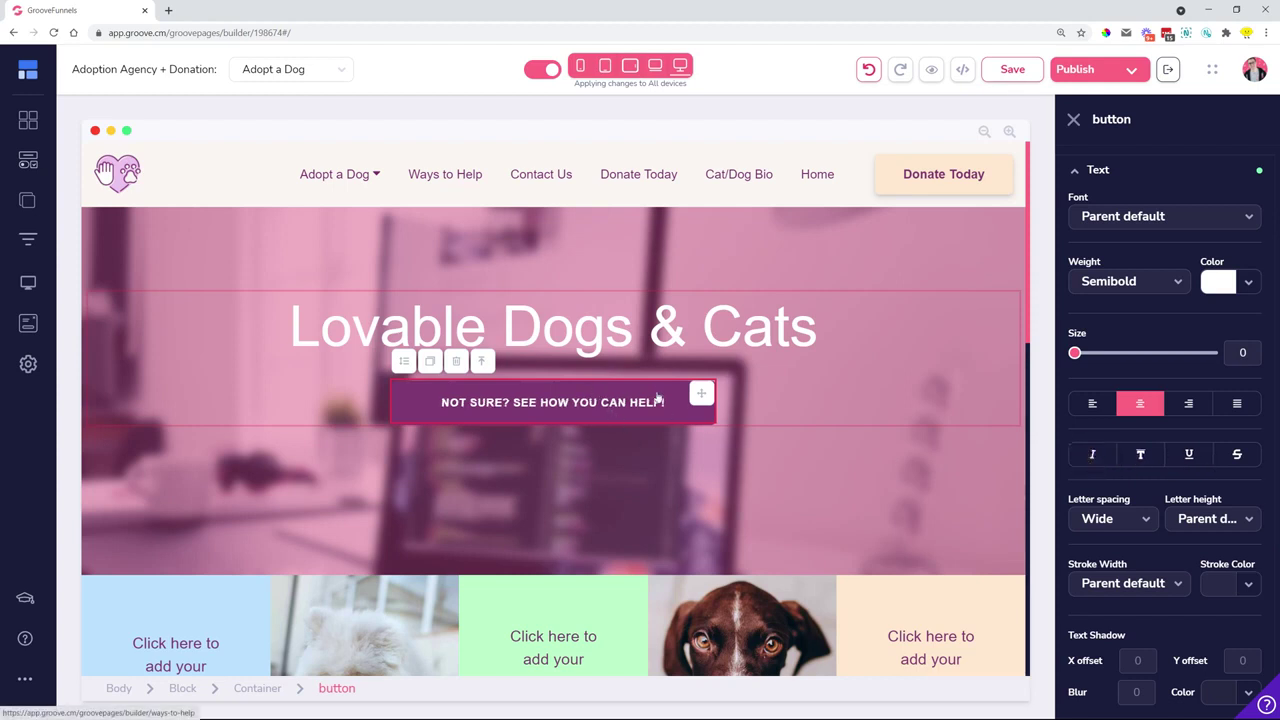
Look over the page's sections from the hero heading down to the newsletter form and footer.
{"action": "left_click", "coordinate": [630, 340]}
{"action": "scroll", "coordinate": [666, 471], "scroll_direction": "down", "scroll_amount": 3}
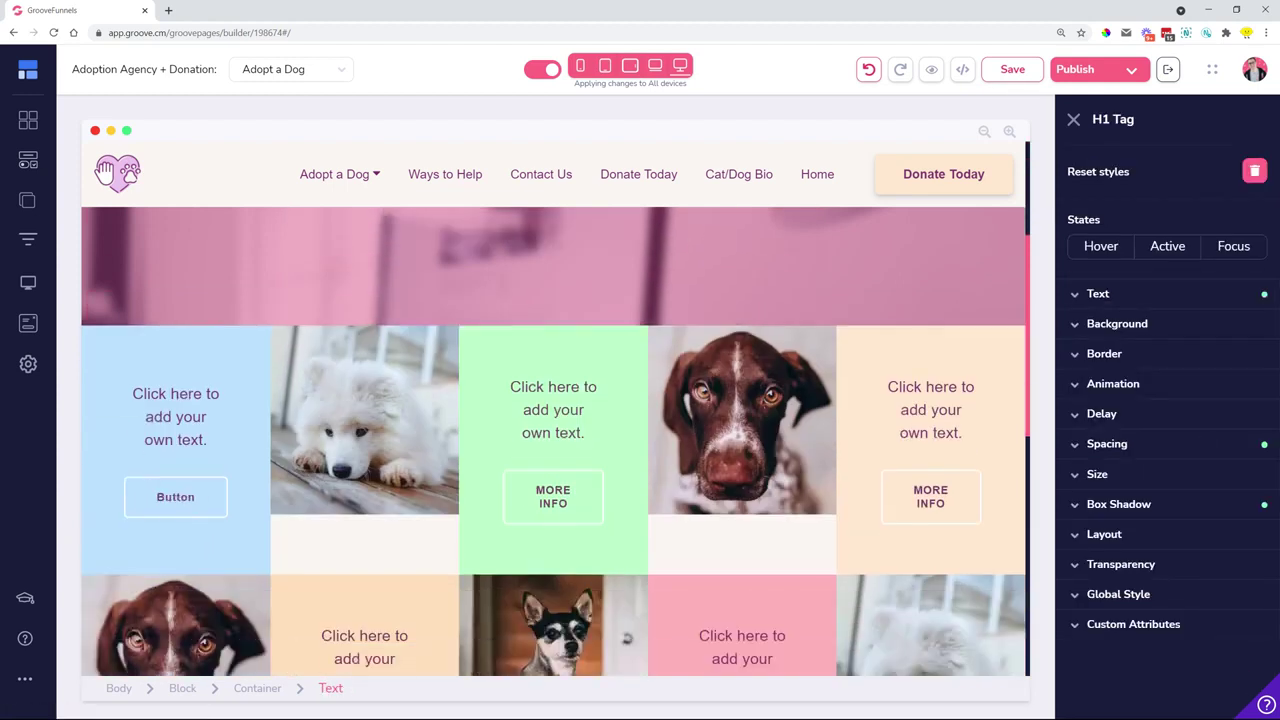
{"action": "scroll", "coordinate": [558, 528], "scroll_direction": "down", "scroll_amount": 8}
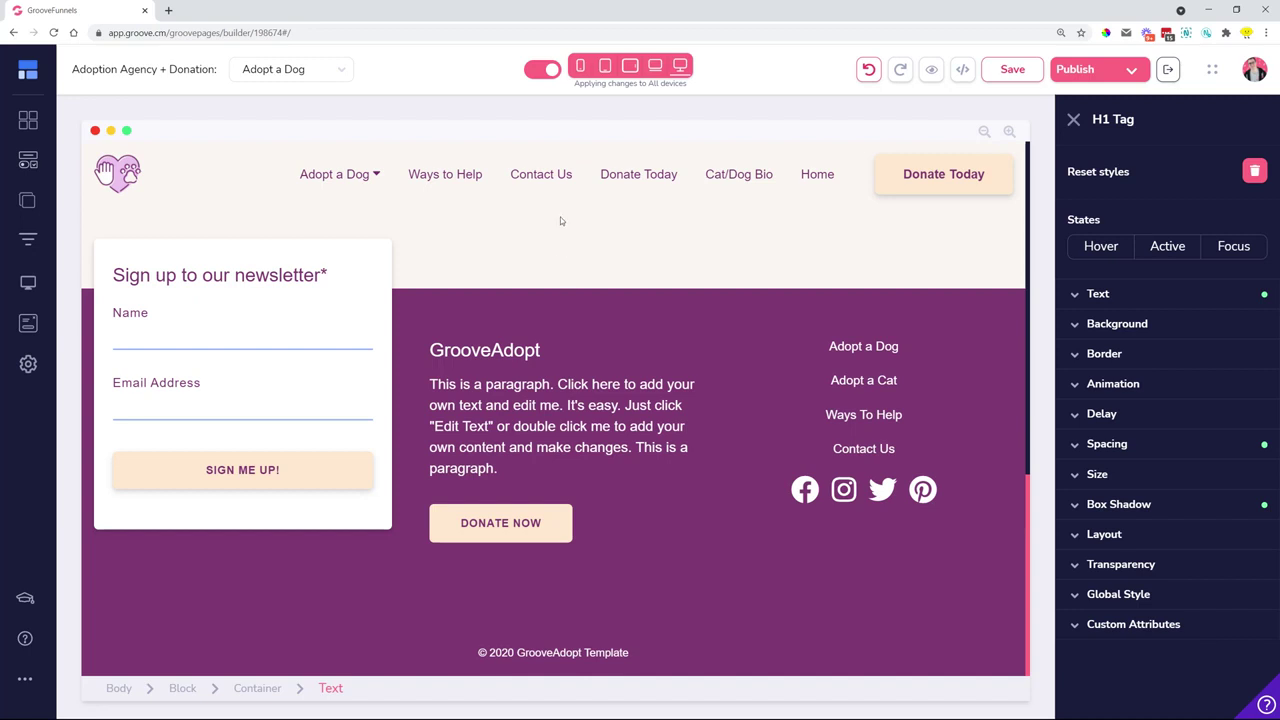
{"action": "scroll", "coordinate": [547, 263], "scroll_direction": "up", "scroll_amount": 15}
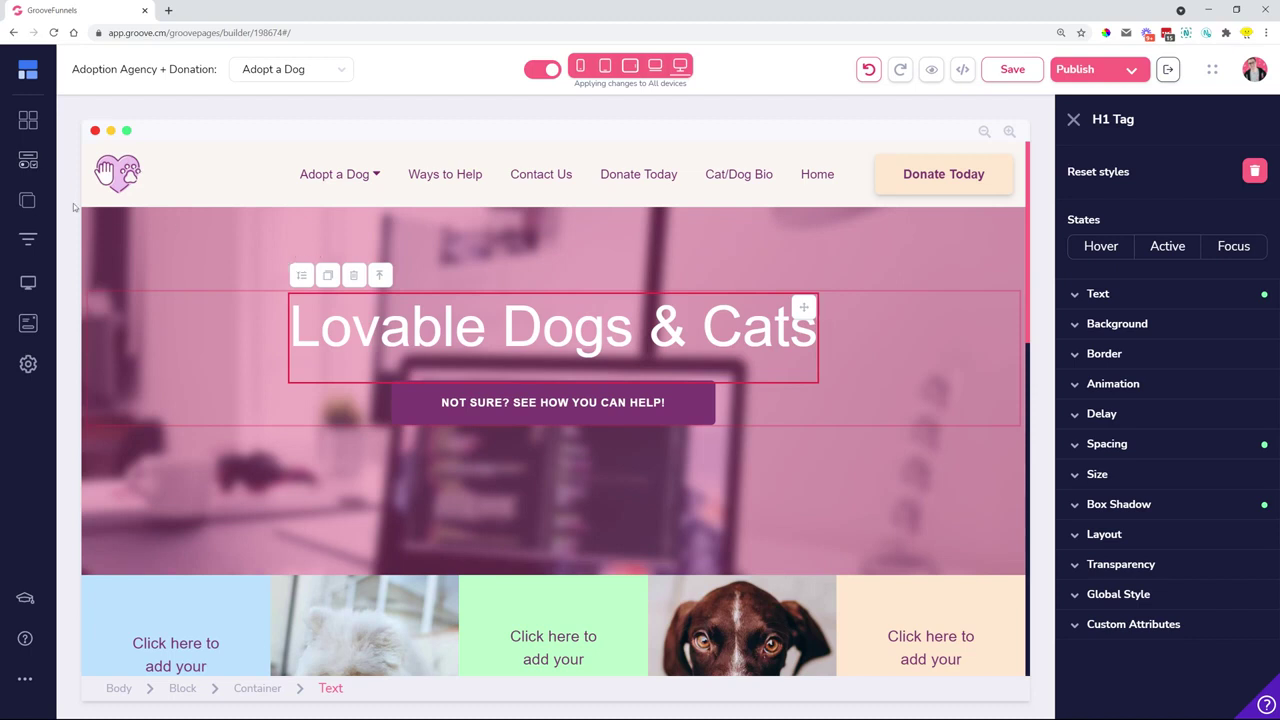
Open the Donate Today page's settings and enable page redirection.
{"action": "left_click", "coordinate": [28, 201]}
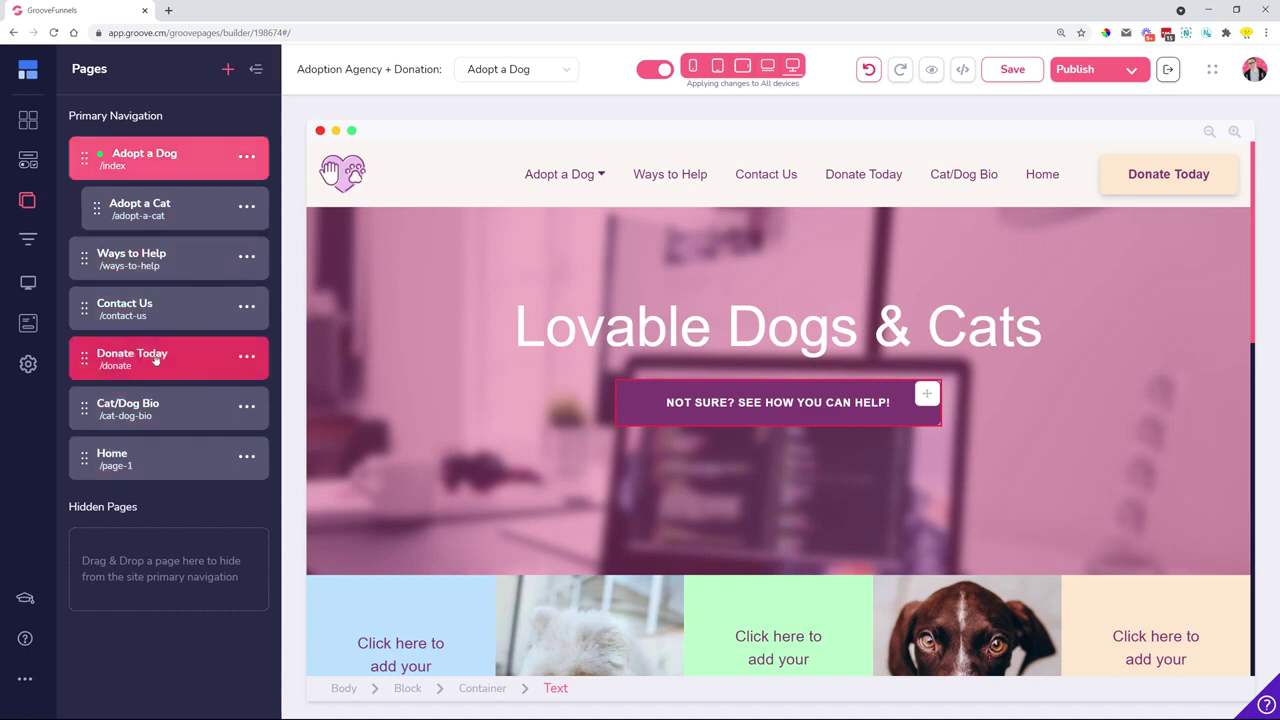
{"action": "left_click", "coordinate": [247, 359]}
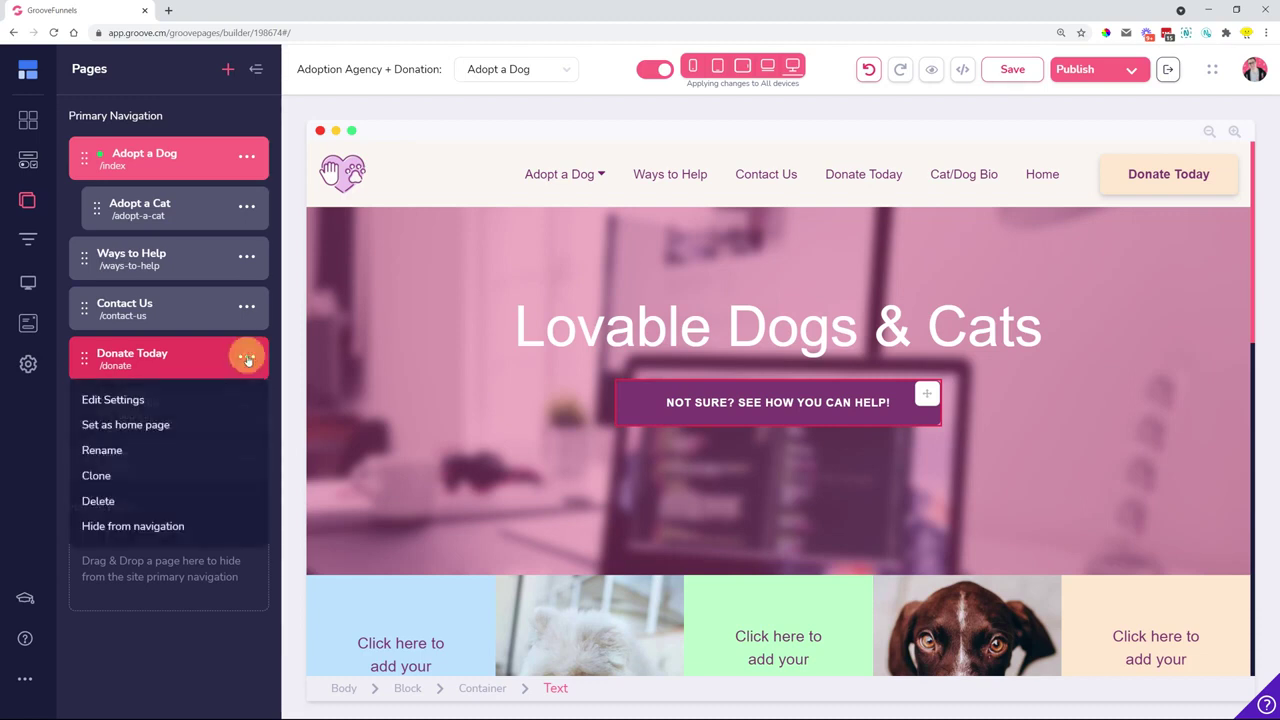
{"action": "left_click", "coordinate": [113, 399]}
{"action": "scroll", "coordinate": [76, 315], "scroll_direction": "down", "scroll_amount": 3}
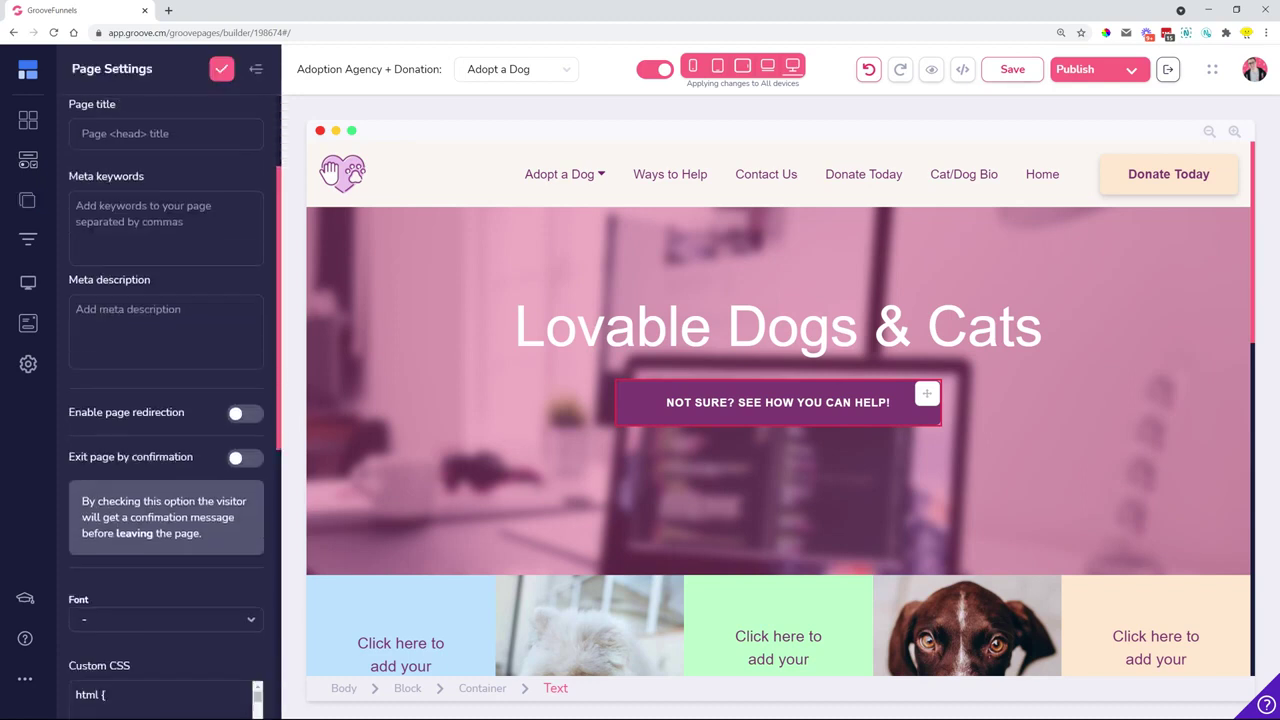
{"action": "left_click_drag", "start_coordinate": [68, 318], "coordinate": [187, 318]}
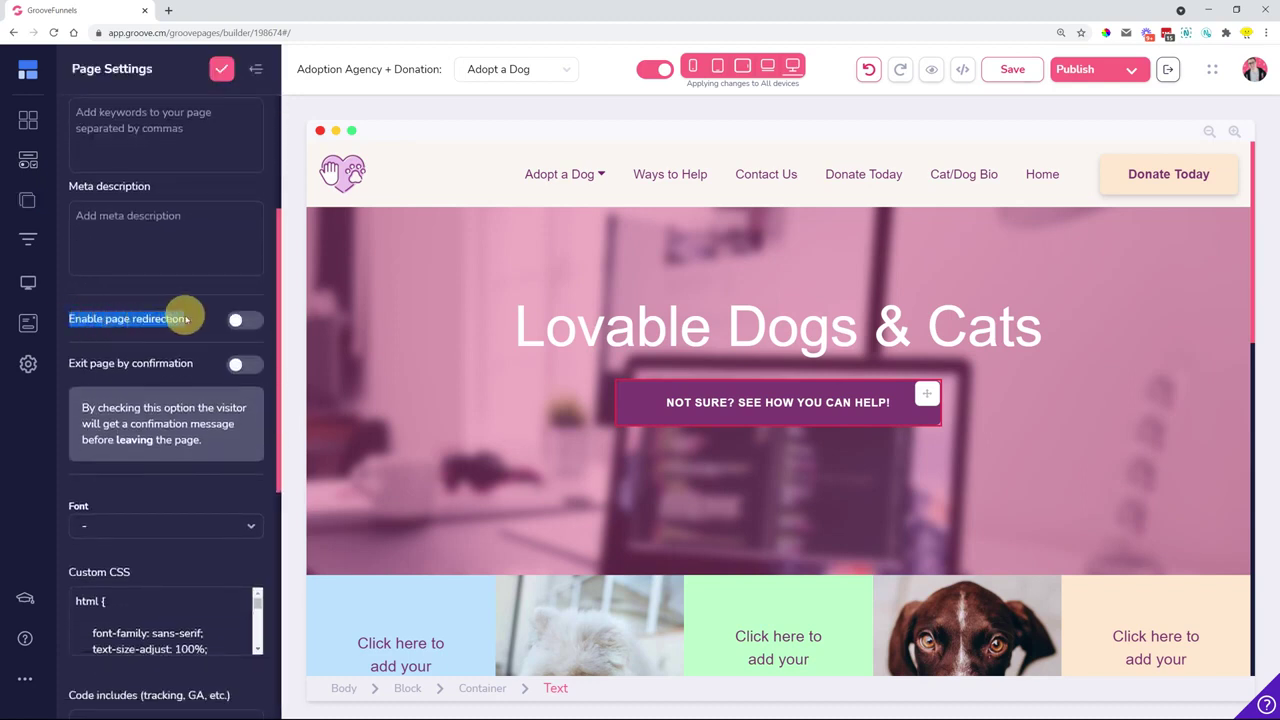
{"action": "left_click", "coordinate": [237, 320]}
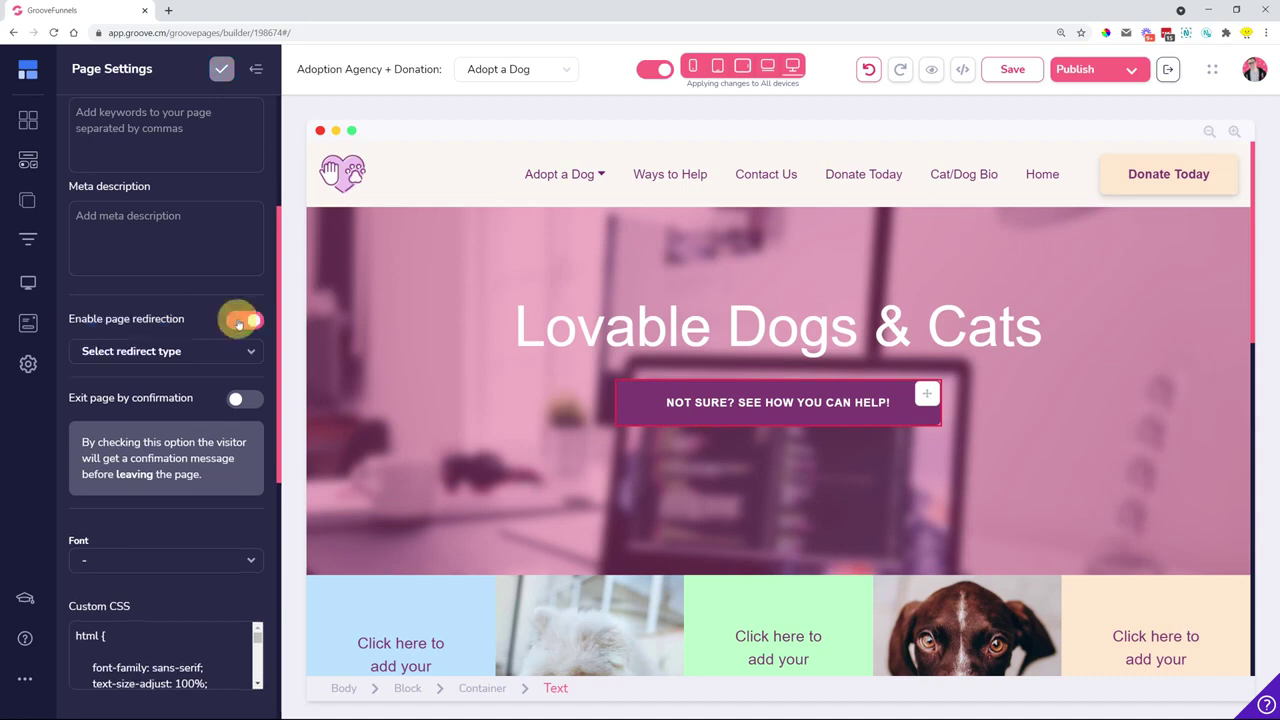
Set the Donate Today page's redirect type to External URL and activate the redirect URL field.
{"action": "left_click", "coordinate": [237, 355]}
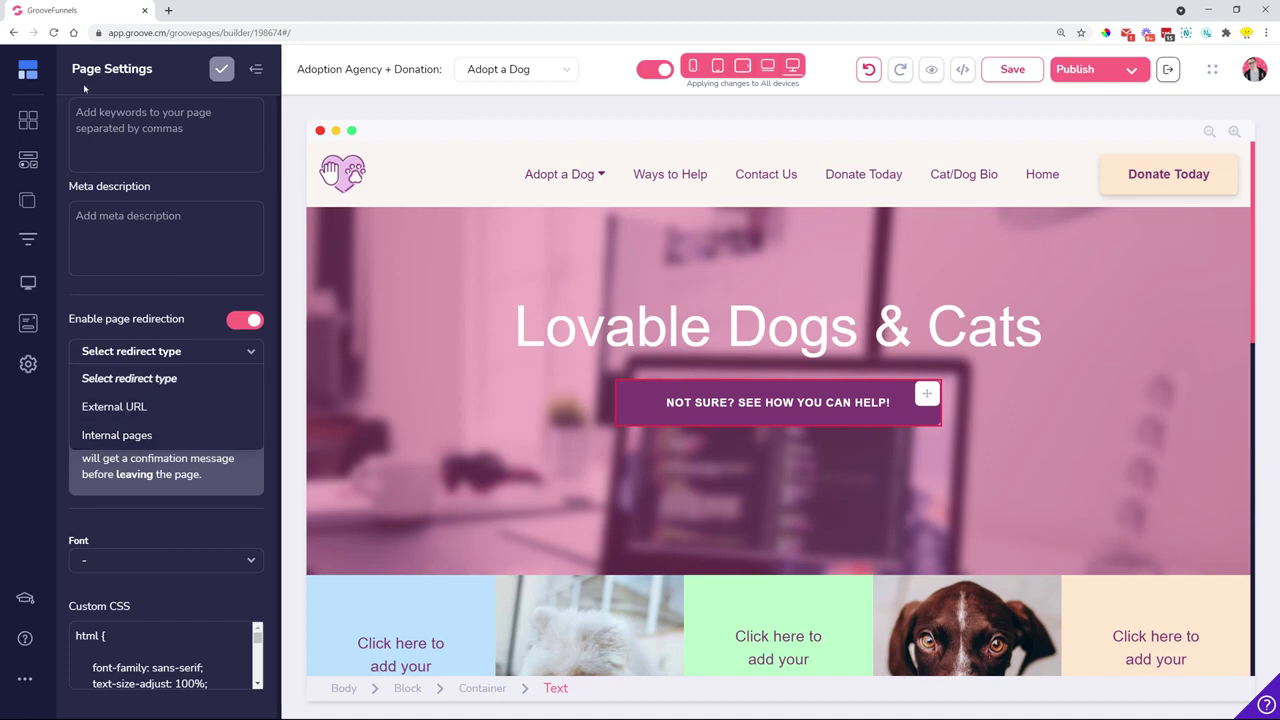
{"action": "scroll", "coordinate": [128, 413], "scroll_direction": "up", "scroll_amount": 3}
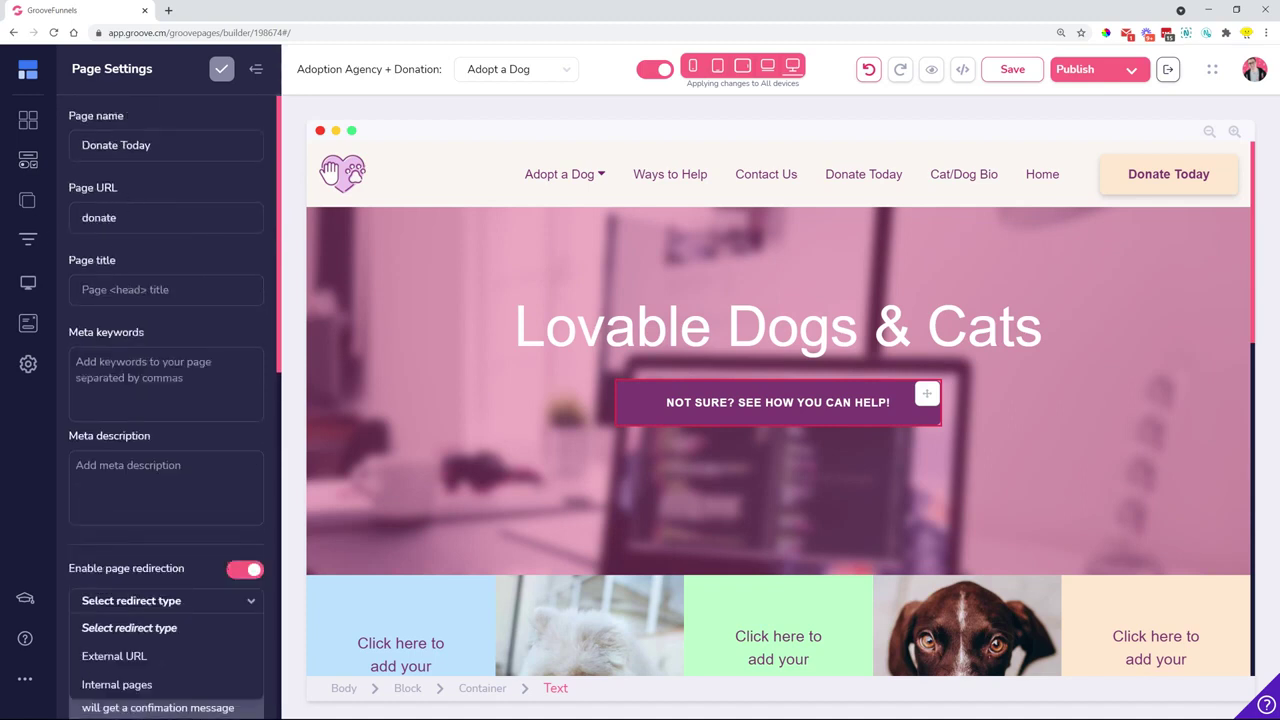
{"action": "scroll", "coordinate": [166, 400], "scroll_direction": "down", "scroll_amount": 3}
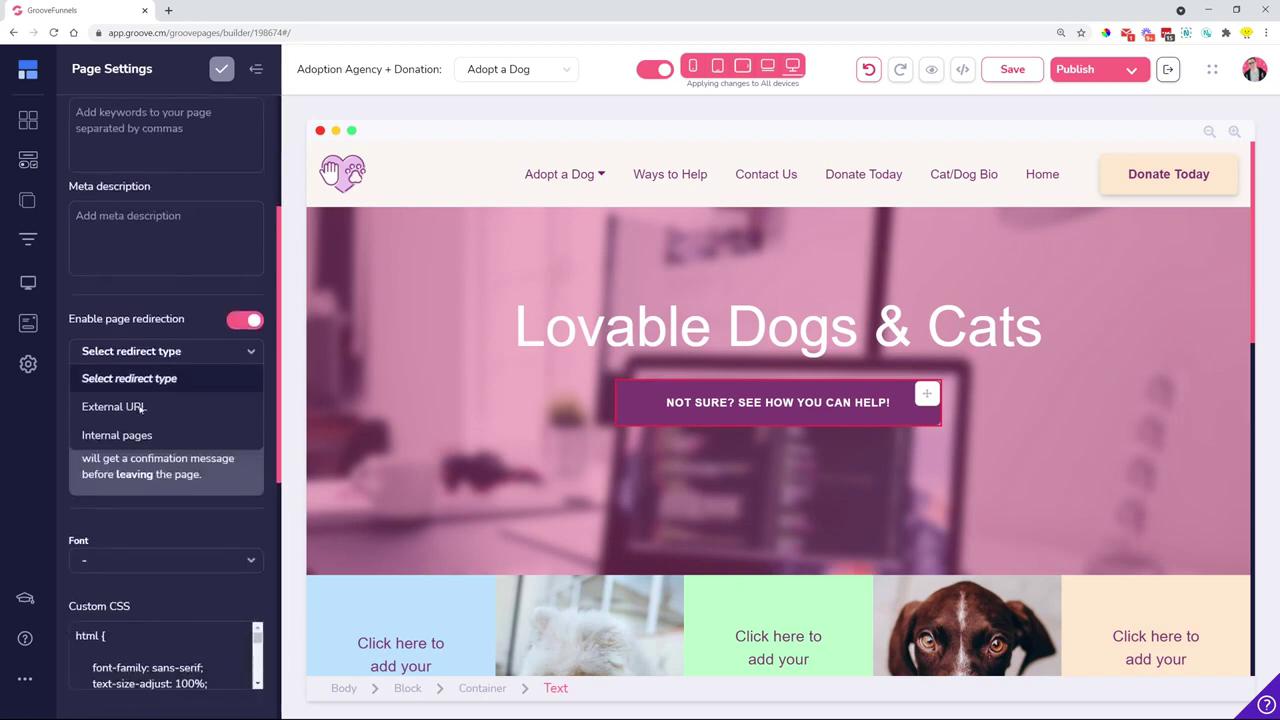
{"action": "left_click", "coordinate": [128, 407]}
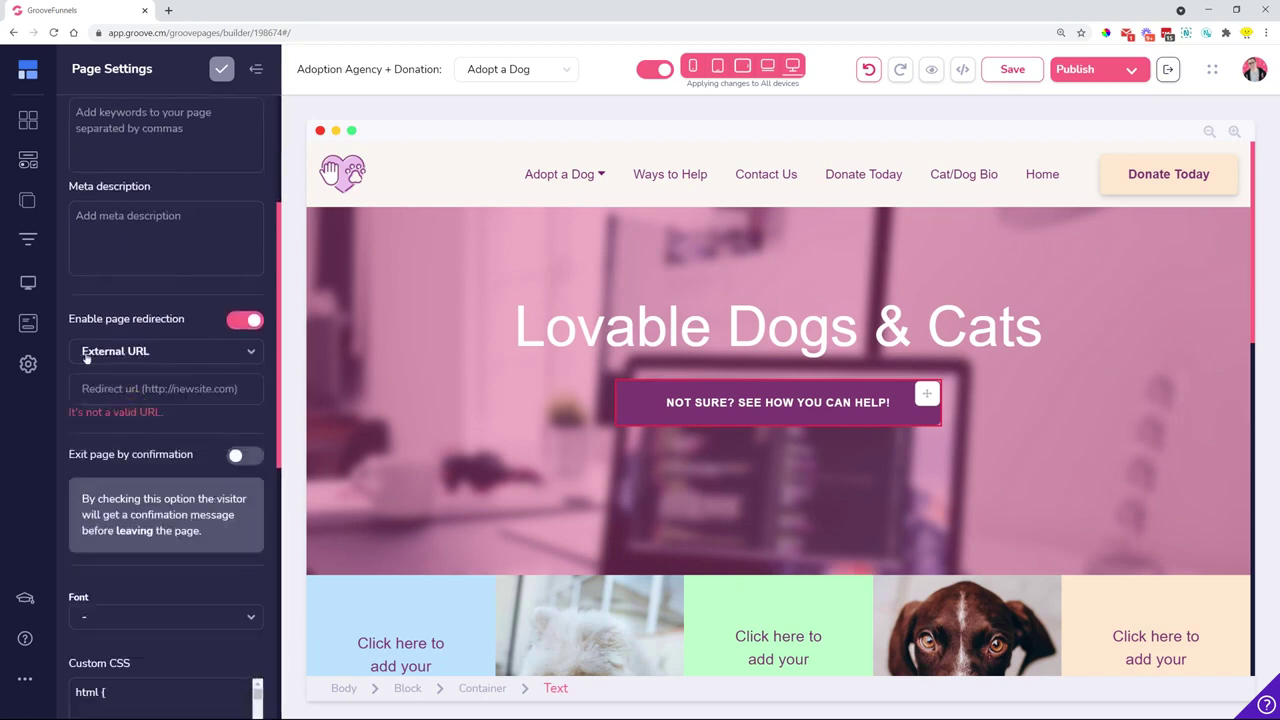
{"action": "left_click", "coordinate": [186, 391]}
Switch the Donate Today page's redirect type to Internal pages and look through the selectable target pages.
{"action": "left_click", "coordinate": [179, 352]}
{"action": "left_click", "coordinate": [160, 434]}
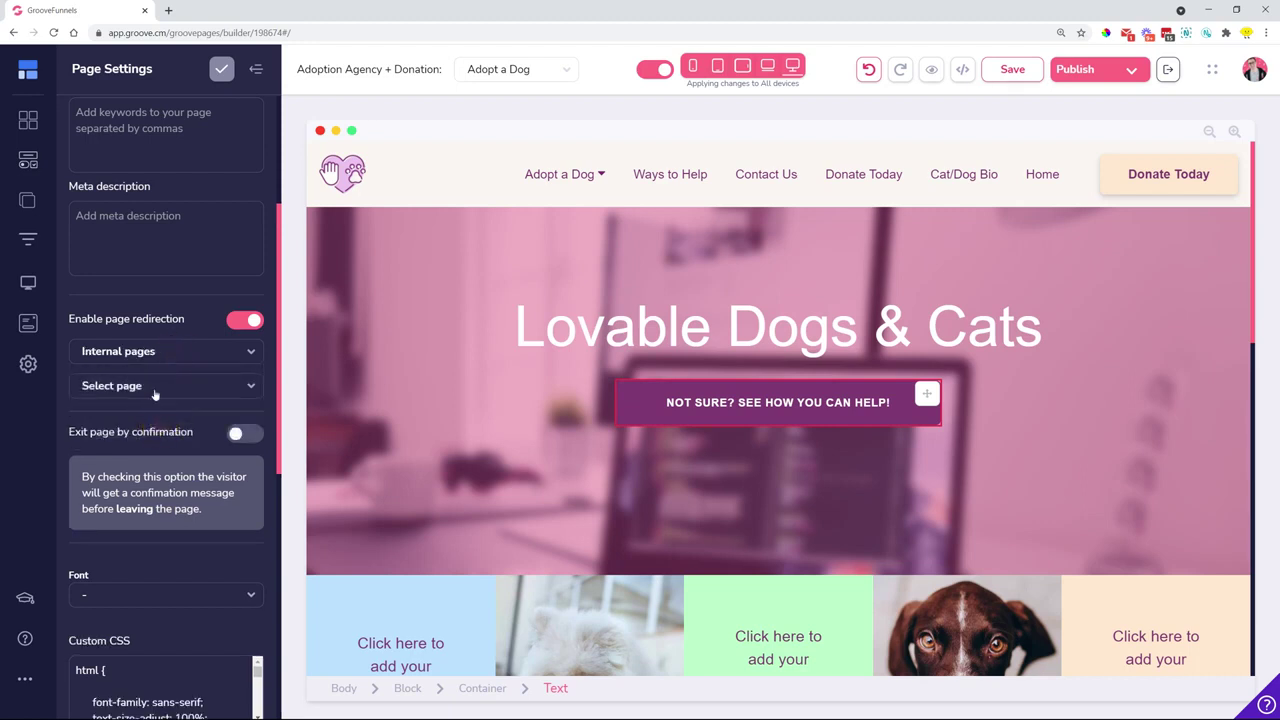
{"action": "left_click", "coordinate": [155, 395]}
{"action": "scroll", "coordinate": [157, 430], "scroll_direction": "down", "scroll_amount": 2}
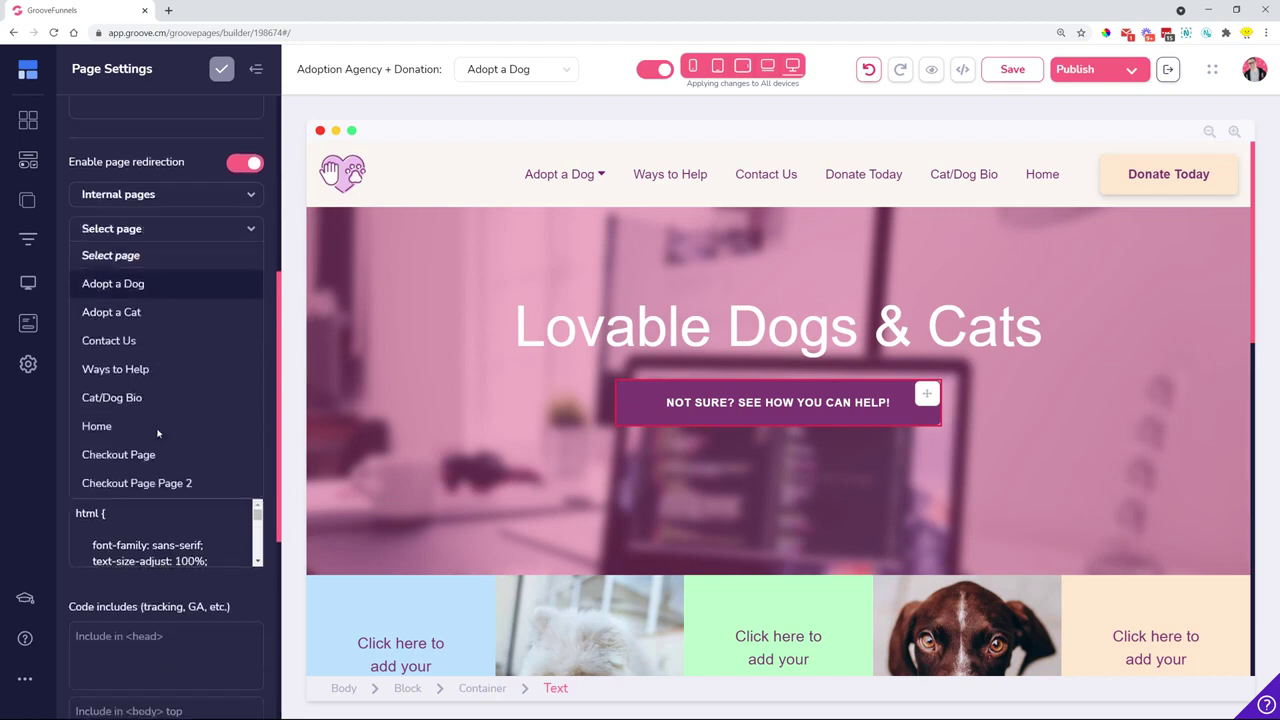
{"action": "scroll", "coordinate": [155, 420], "scroll_direction": "up", "scroll_amount": 2}
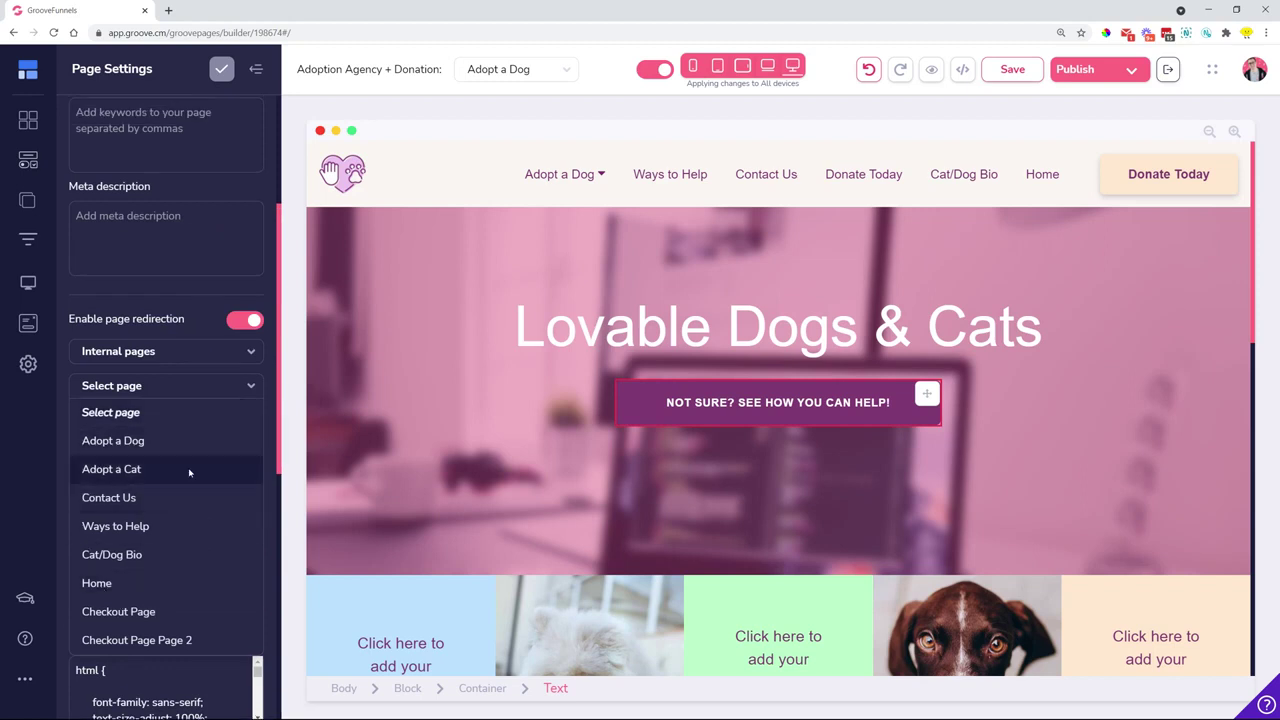
{"action": "left_click", "coordinate": [231, 384]}
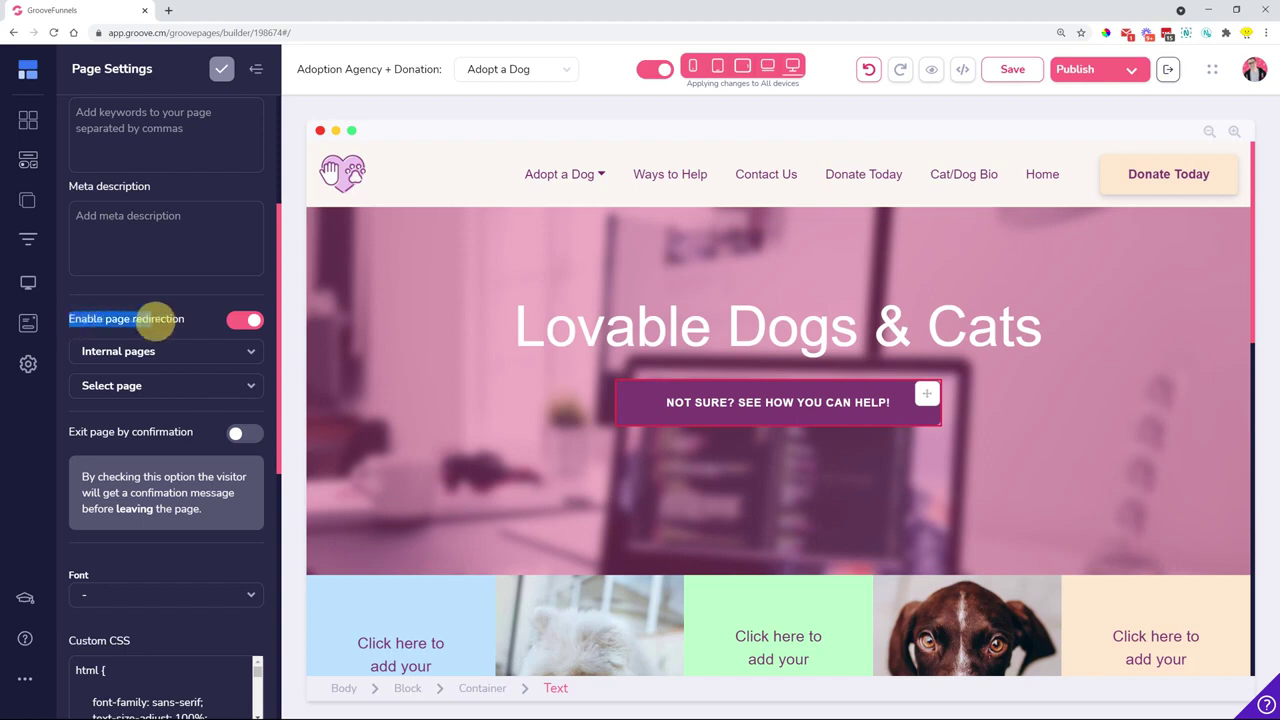
Look over the Donate Today page's settings, disable page redirection and close the settings.
{"action": "scroll", "coordinate": [191, 329], "scroll_direction": "up", "scroll_amount": 2}
{"action": "scroll", "coordinate": [166, 400], "scroll_direction": "up", "scroll_amount": 1}
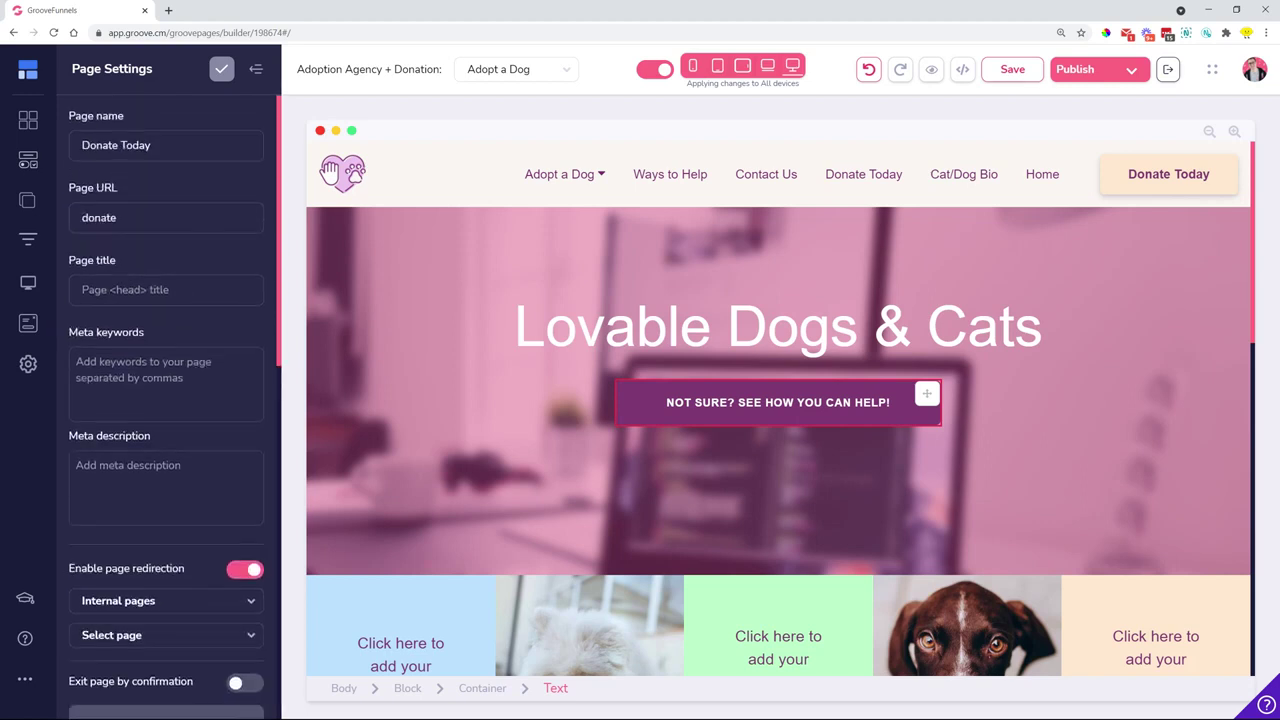
{"action": "scroll", "coordinate": [180, 300], "scroll_direction": "down", "scroll_amount": 5}
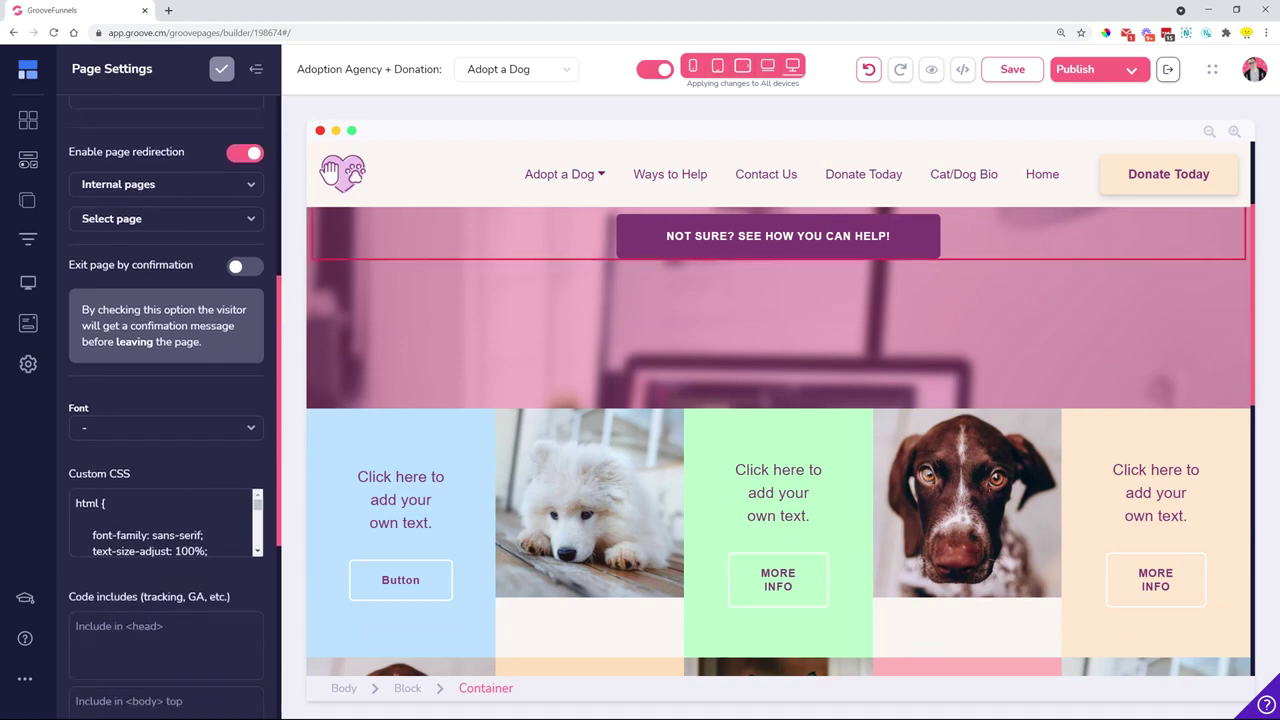
{"action": "scroll", "coordinate": [132, 450], "scroll_direction": "down", "scroll_amount": 2}
{"action": "scroll", "coordinate": [94, 462], "scroll_direction": "up", "scroll_amount": 6}
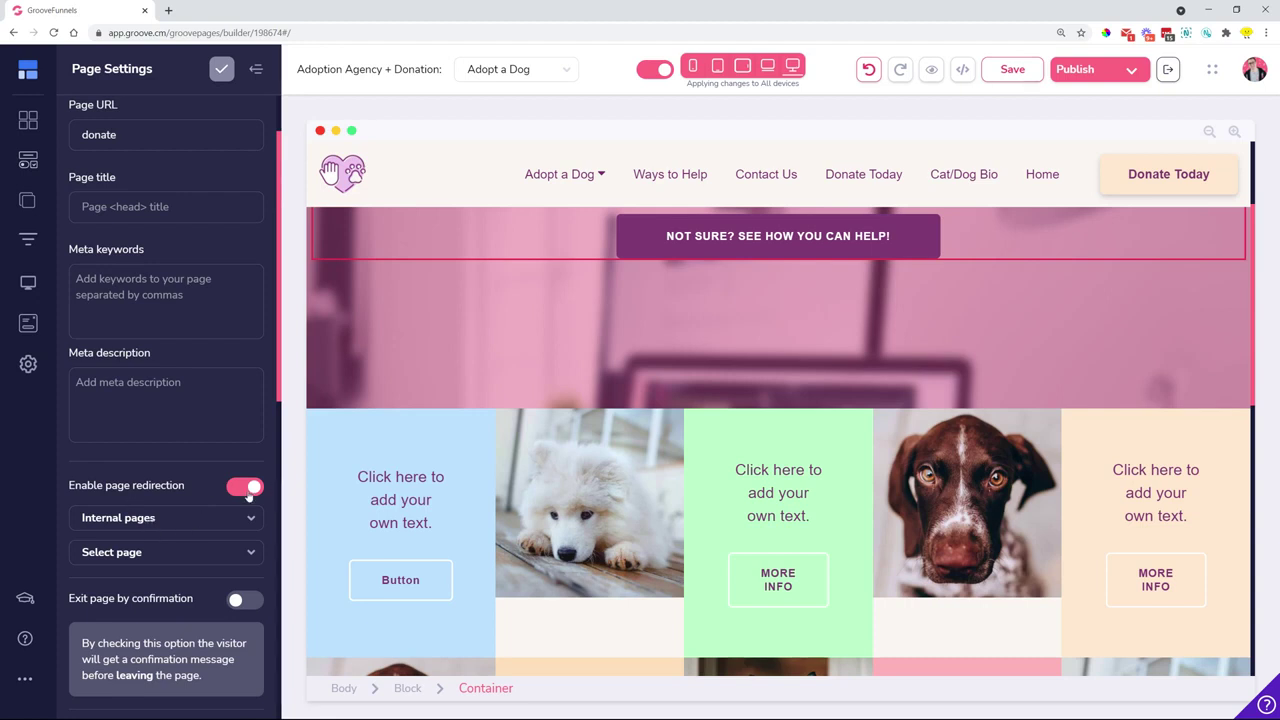
{"action": "left_click", "coordinate": [246, 487]}
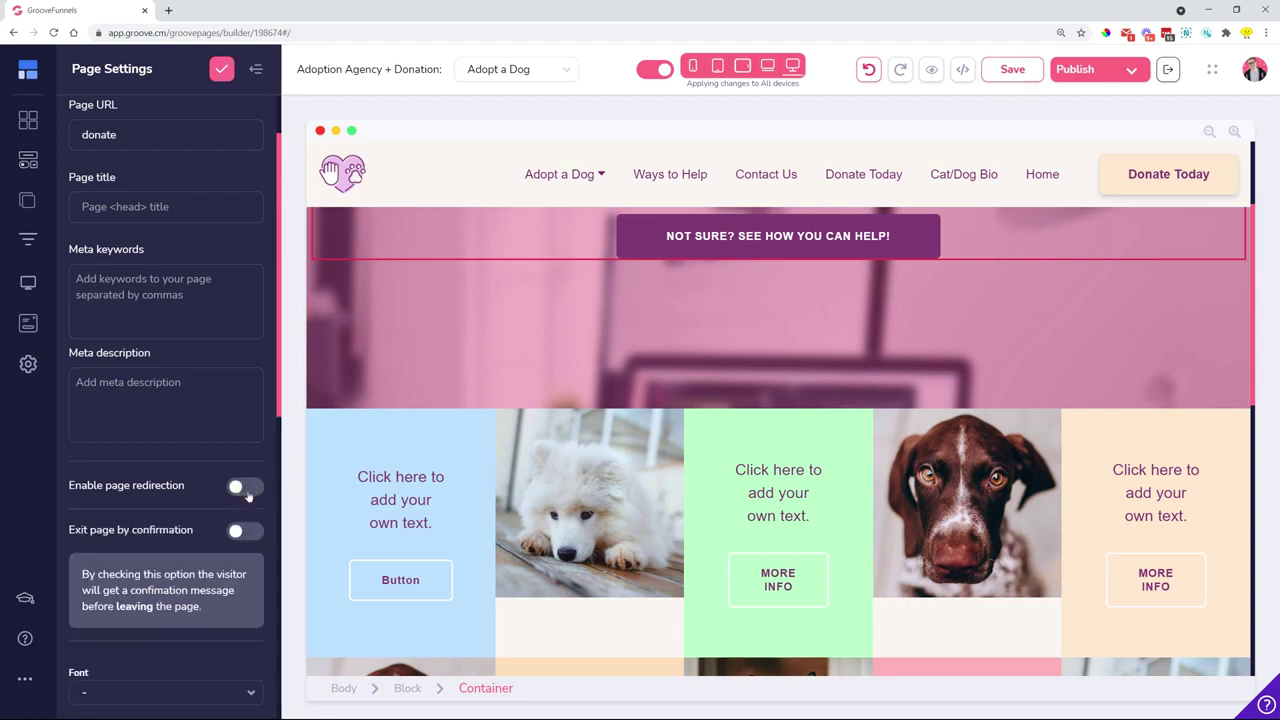
{"action": "left_click", "coordinate": [259, 72]}
{"action": "left_click", "coordinate": [258, 70]}
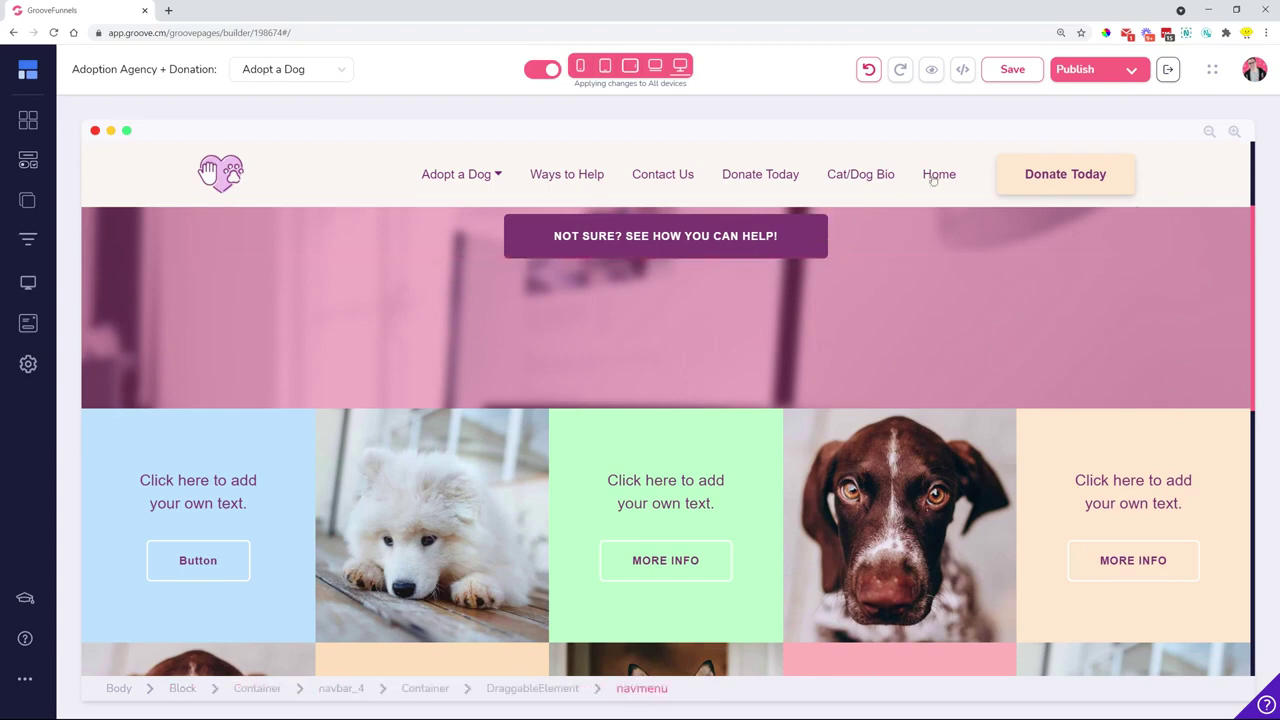
Save and exit the Adoption Agency + Donation site and look over the list of sites.
{"action": "left_click", "coordinate": [1167, 72]}
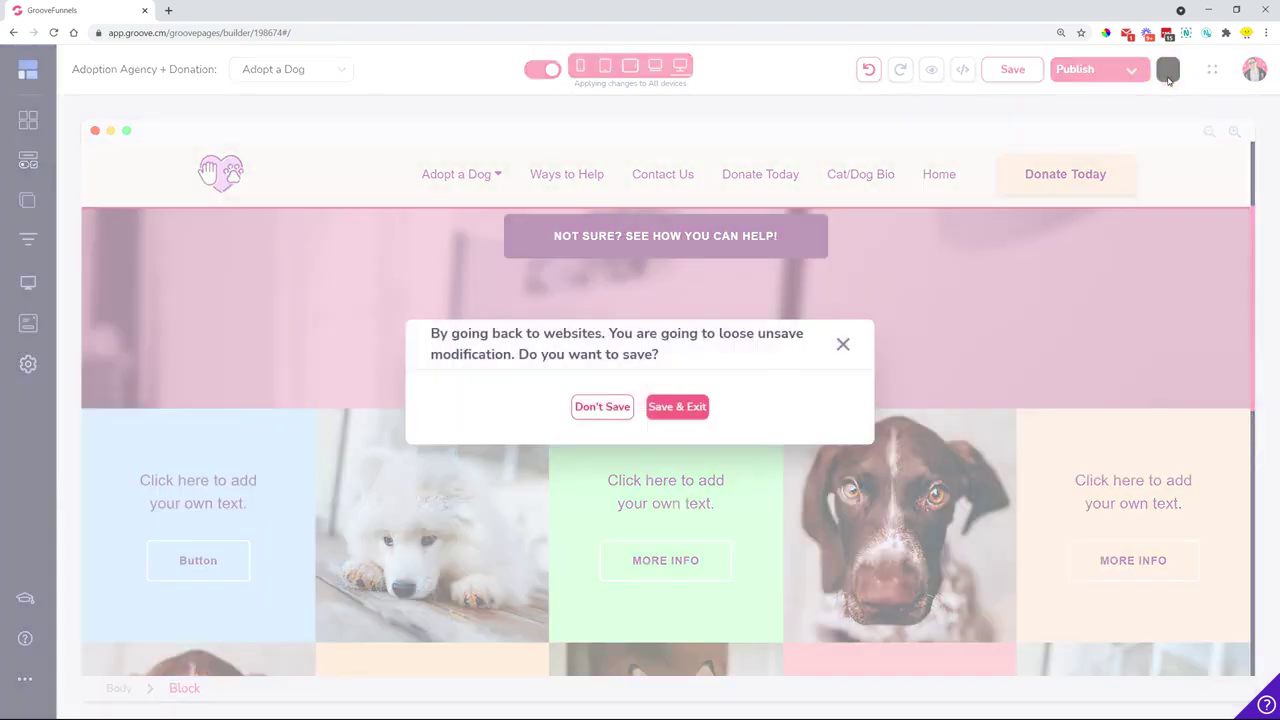
{"action": "left_click", "coordinate": [655, 406]}
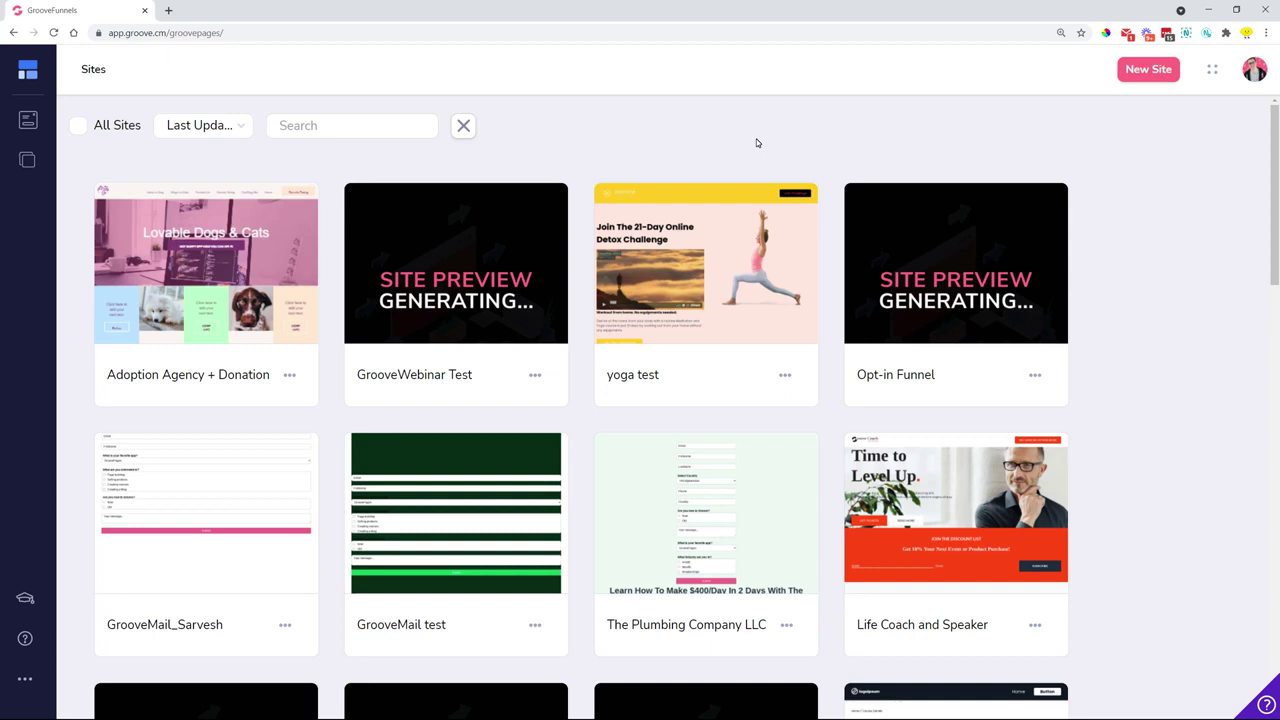
{"action": "mouse_move", "coordinate": [736, 245]}
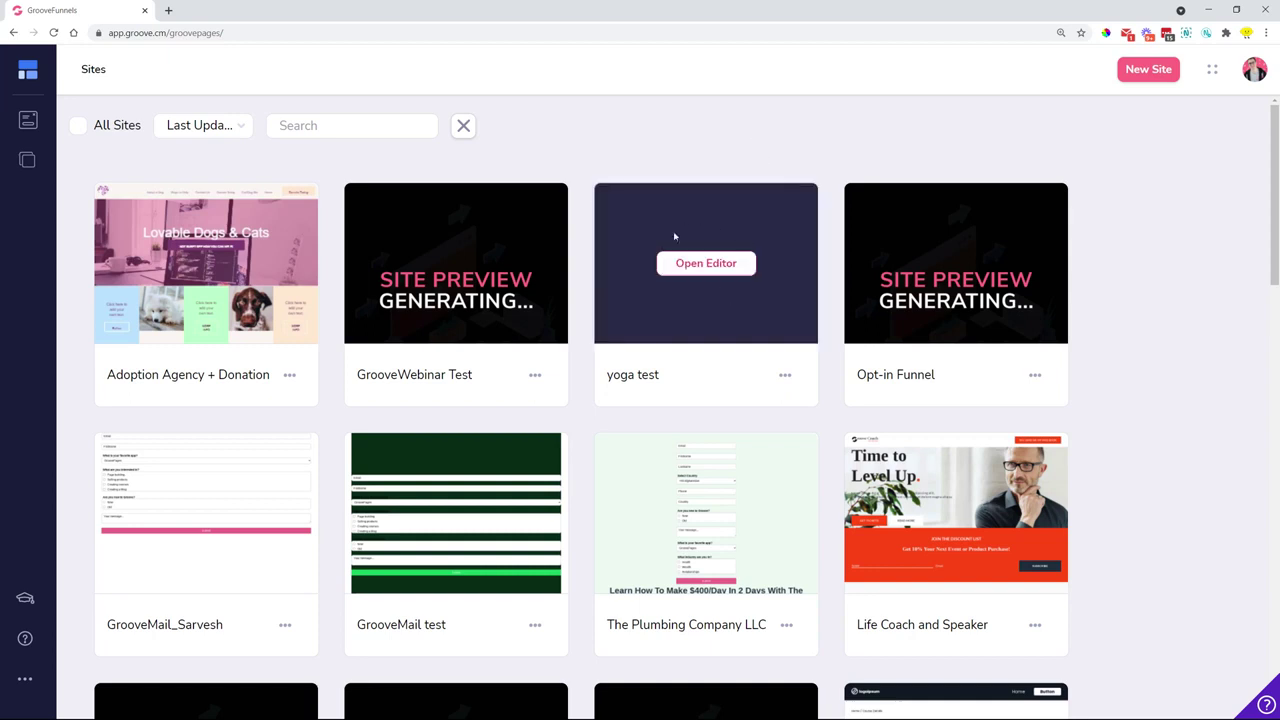
{"action": "mouse_move", "coordinate": [225, 263]}
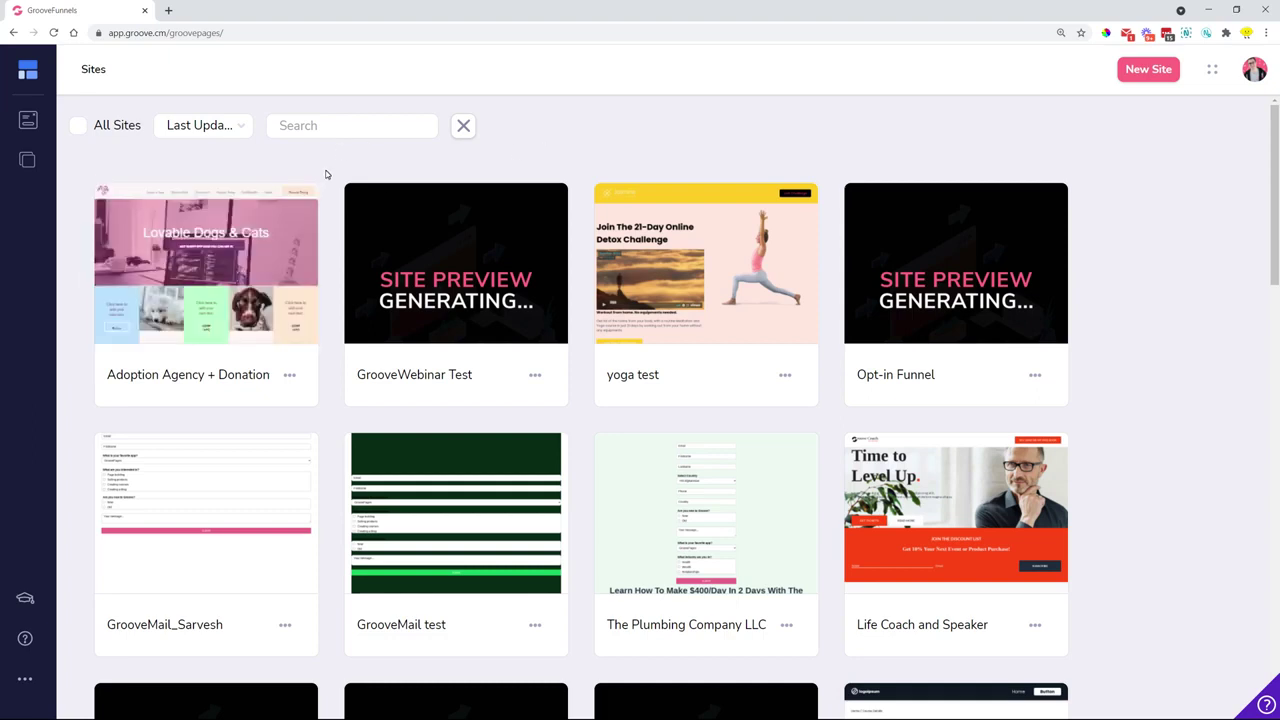
{"action": "scroll", "coordinate": [320, 192], "scroll_direction": "down", "scroll_amount": 10}
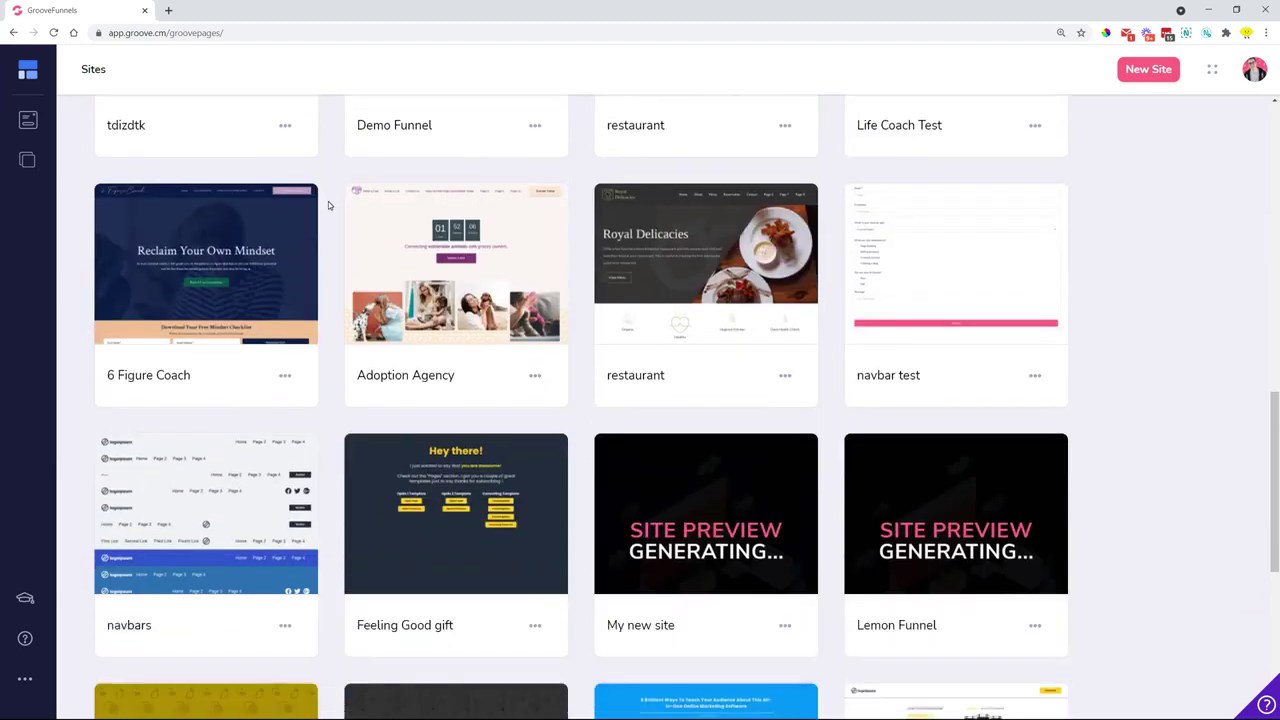
{"action": "scroll", "coordinate": [328, 201], "scroll_direction": "up", "scroll_amount": 10}
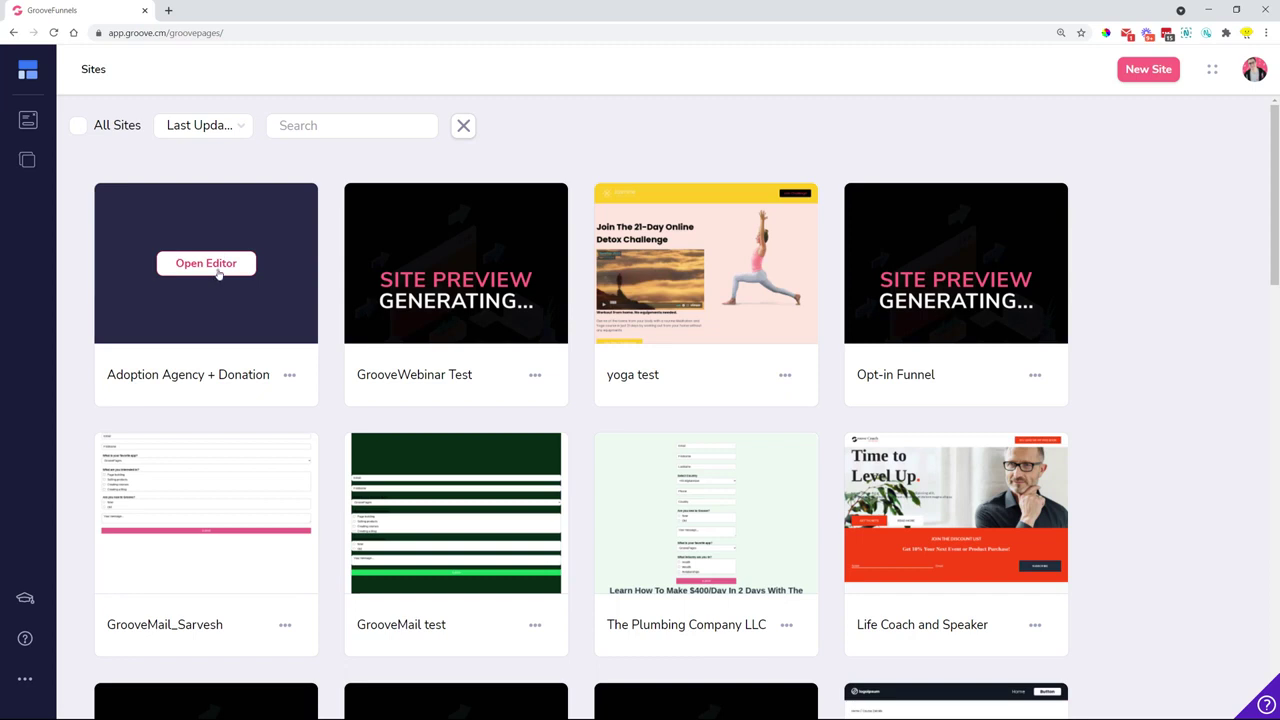
Reopen the Adoption Agency + Donation site in the editor and load the Home page of its 10X Your Business funnel.
{"action": "mouse_move", "coordinate": [265, 228]}
{"action": "left_click", "coordinate": [222, 258]}
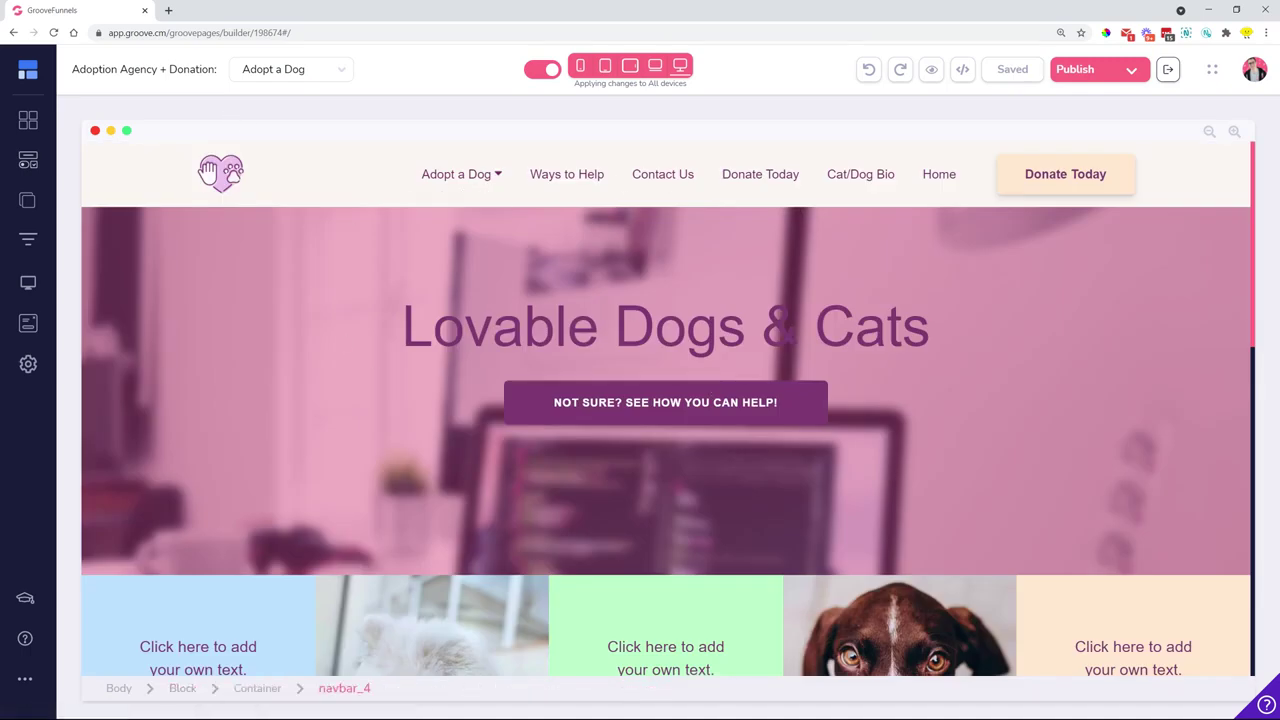
{"action": "left_click", "coordinate": [31, 250]}
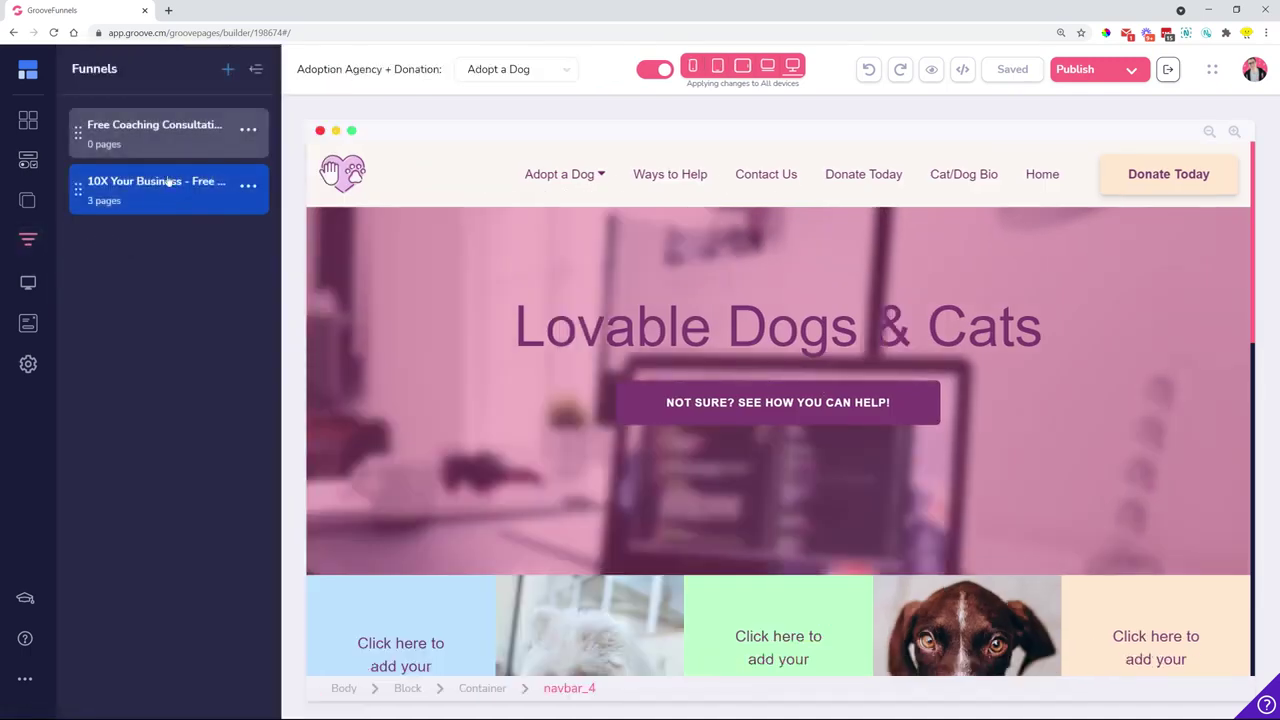
{"action": "left_click", "coordinate": [152, 188]}
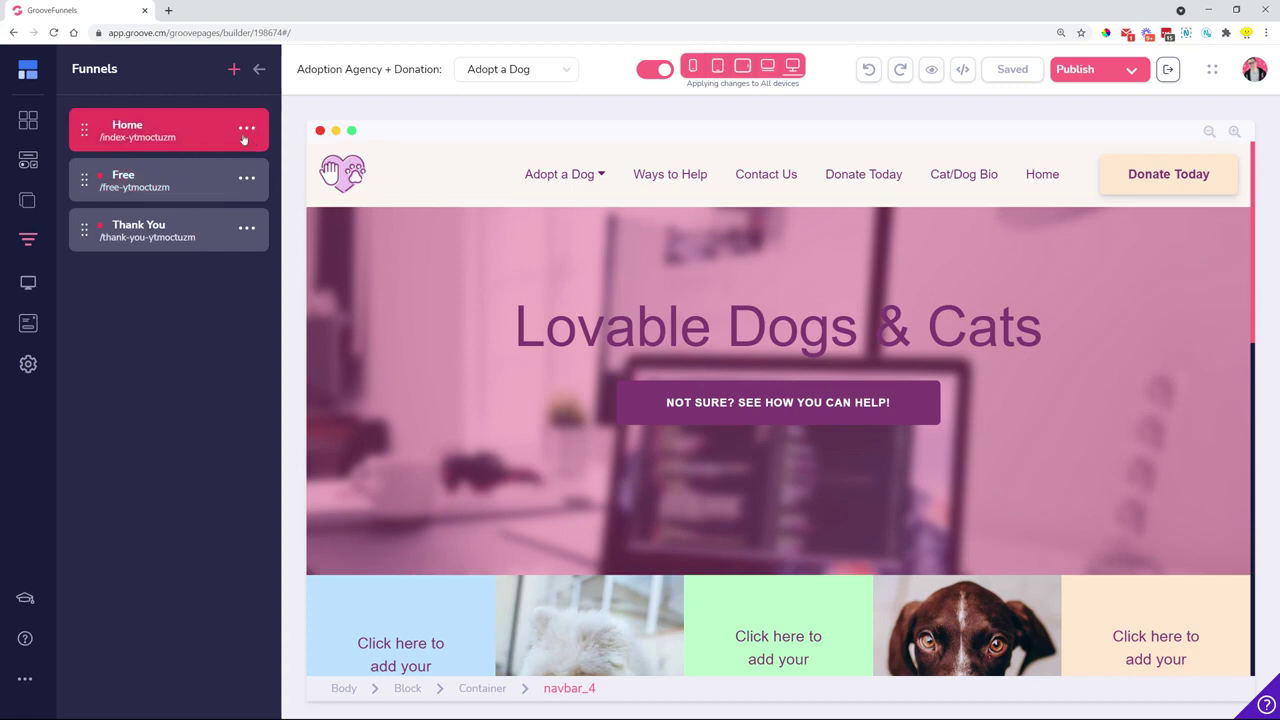
{"action": "left_click", "coordinate": [124, 127]}
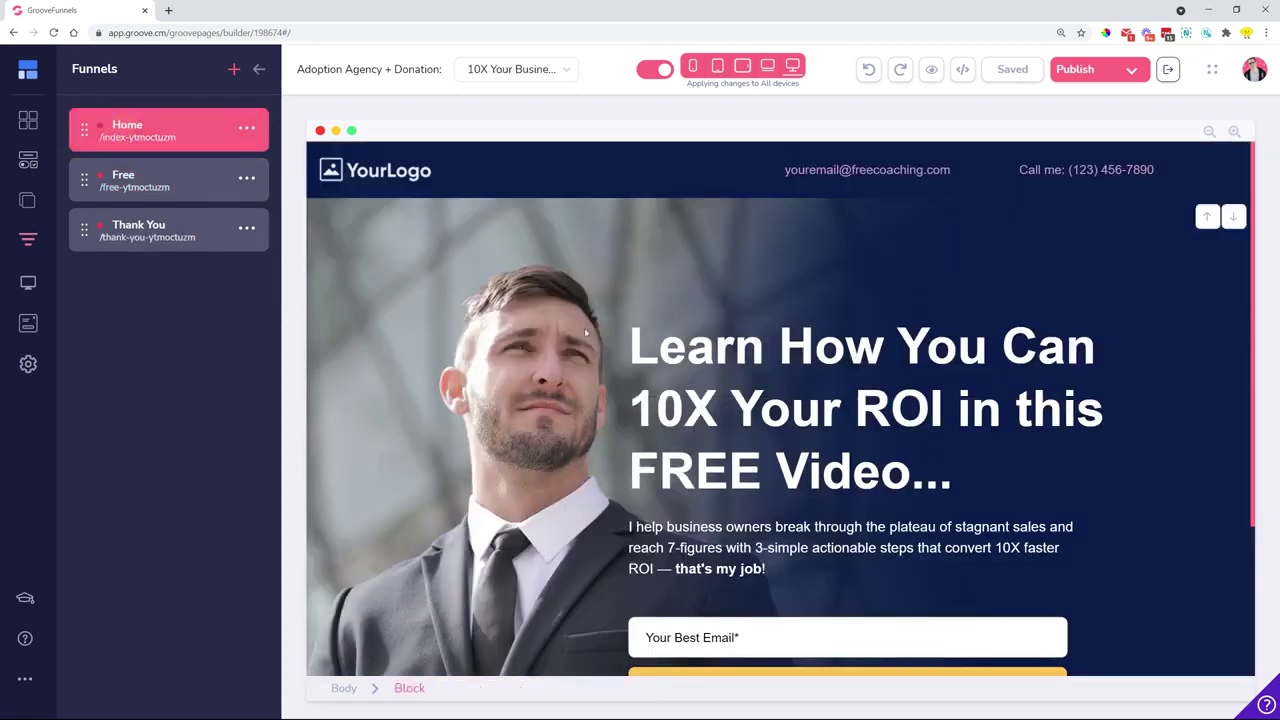
Set the 10X Your Business funnel's Home page as the site's home page.
{"action": "left_click", "coordinate": [246, 128]}
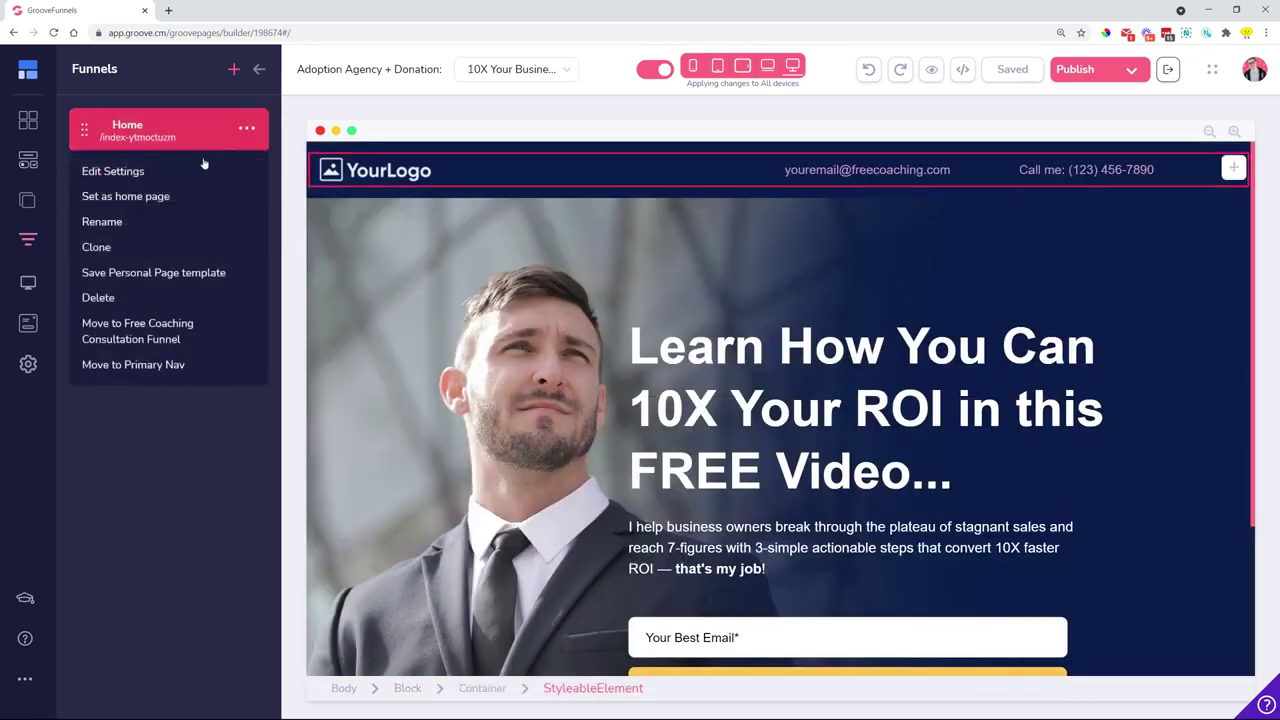
{"action": "left_click", "coordinate": [101, 198]}
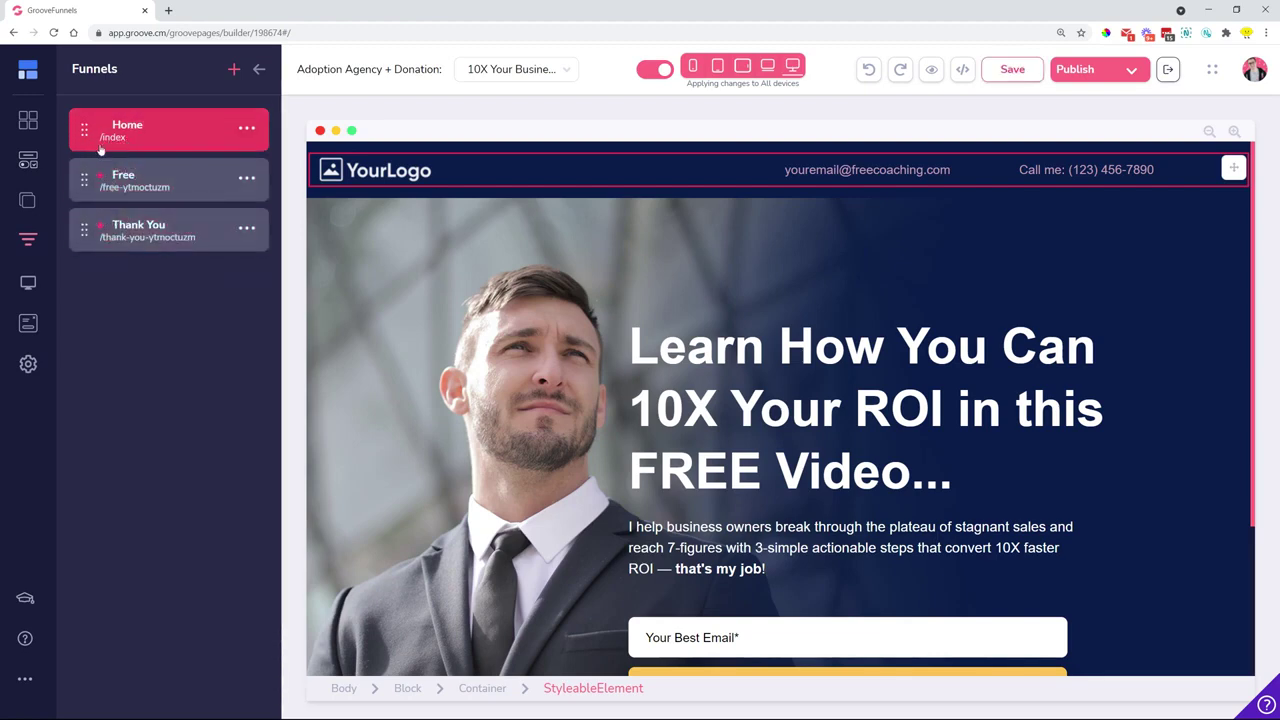
{"action": "left_click", "coordinate": [1098, 72]}
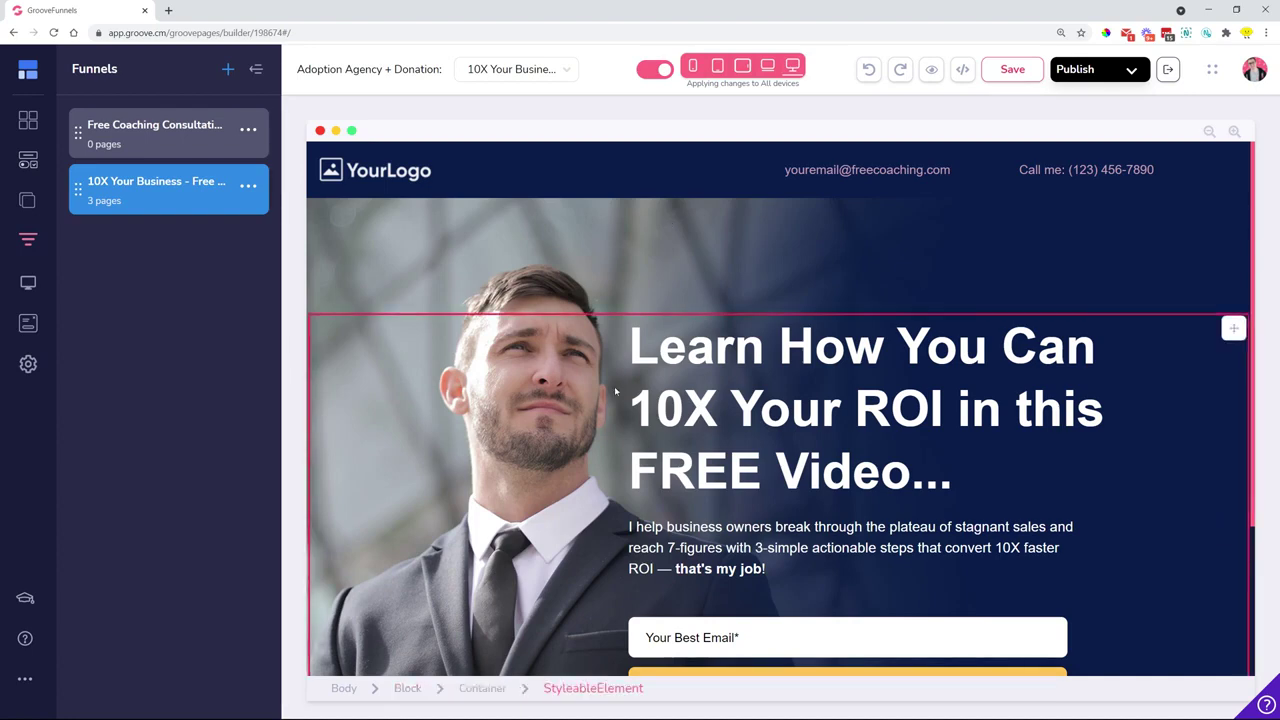
Compare the site's primary navigation pages with its funnels.
{"action": "left_click", "coordinate": [27, 200]}
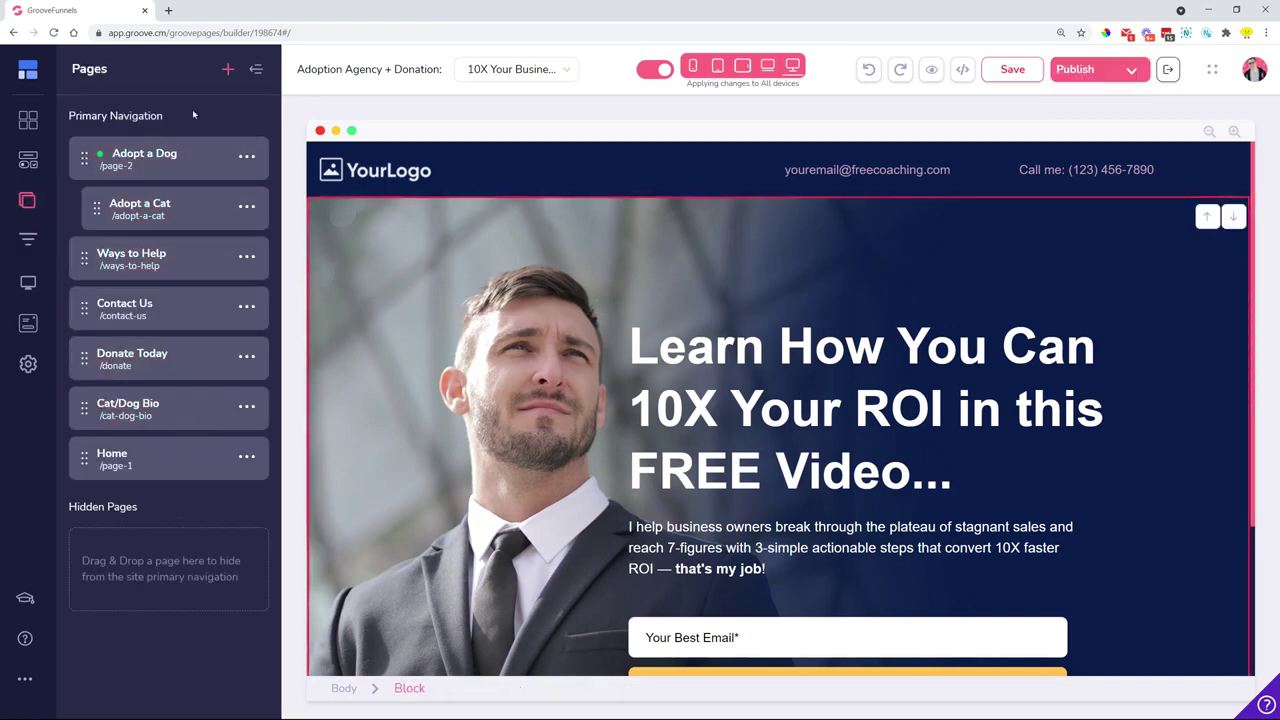
{"action": "left_click", "coordinate": [27, 240]}
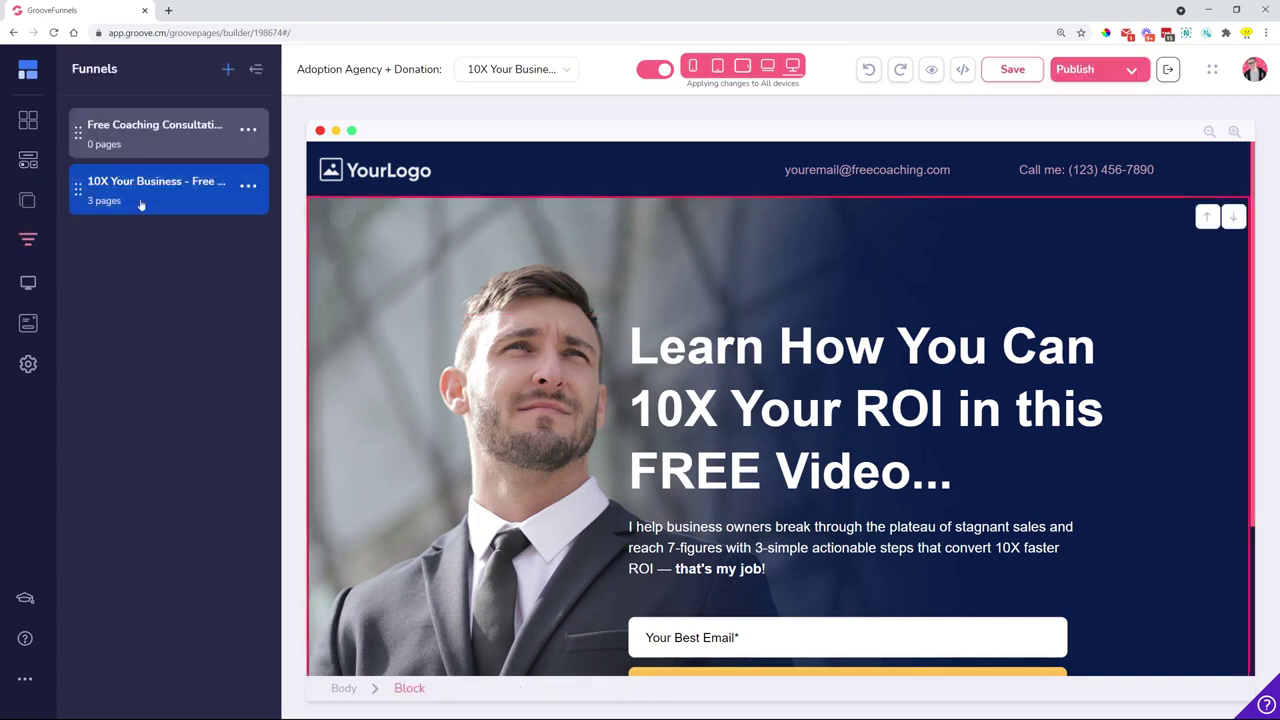
{"action": "left_click", "coordinate": [25, 202]}
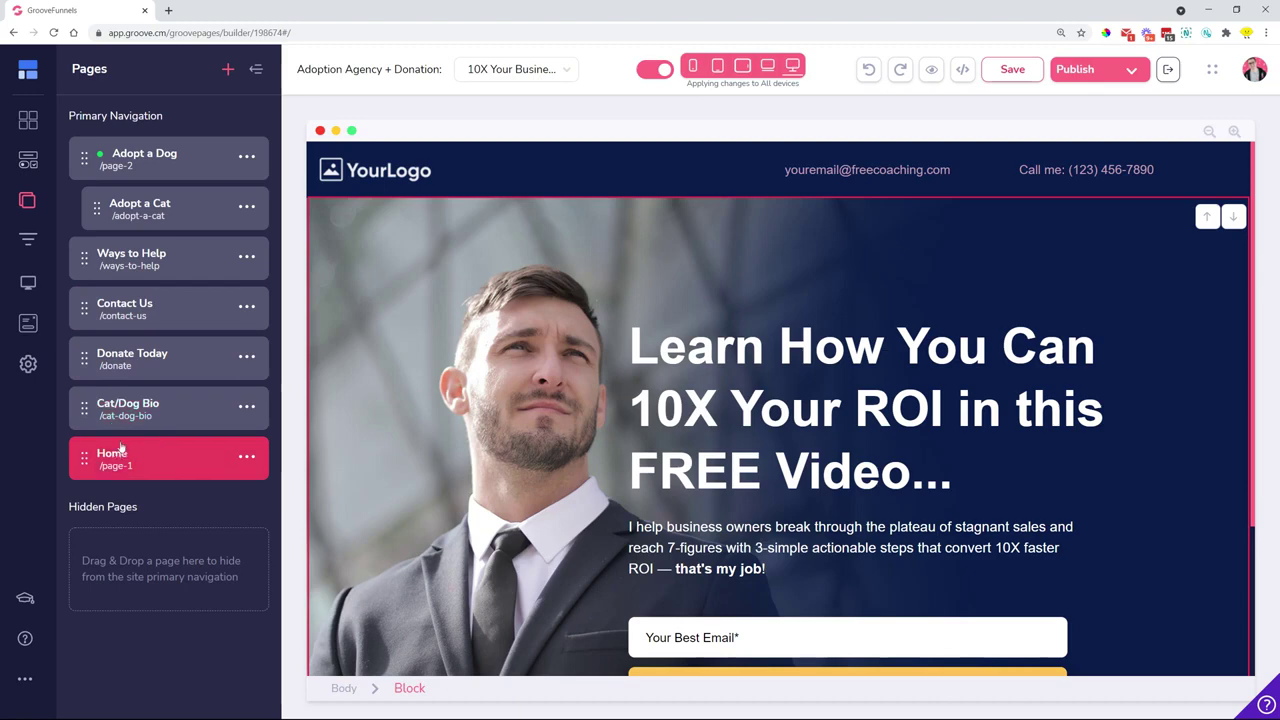
{"action": "left_click", "coordinate": [258, 69]}
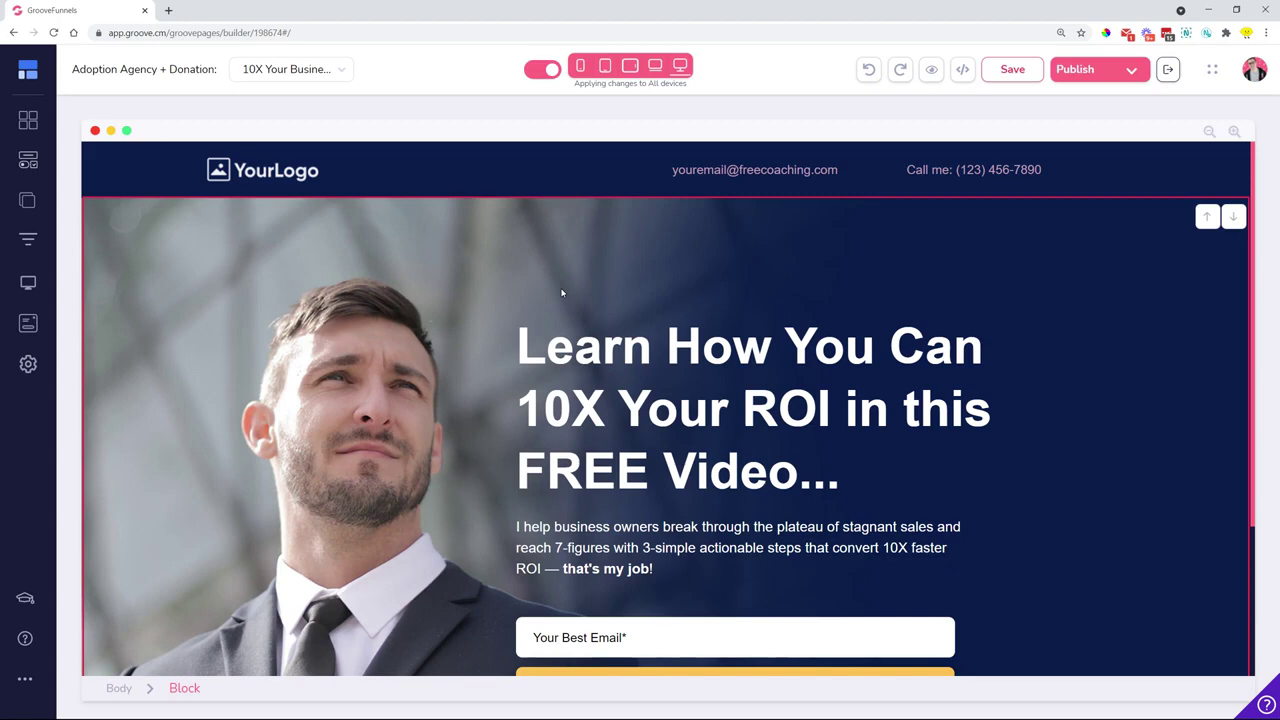
Insert the blue text-only block from Alert Bars between the funnel page's hero section and its footer.
{"action": "left_click", "coordinate": [28, 120]}
{"action": "left_click", "coordinate": [114, 208]}
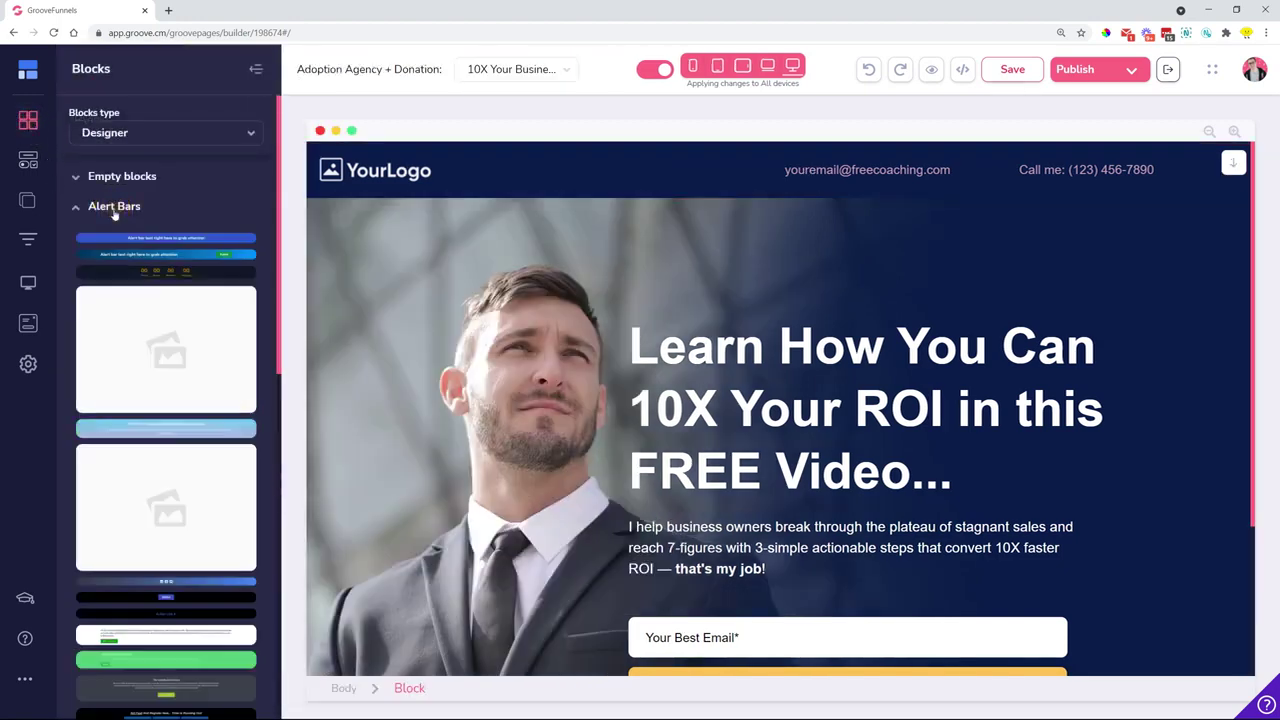
{"action": "mouse_move", "coordinate": [138, 239]}
{"action": "left_mouse_down"}
{"action": "mouse_move", "coordinate": [603, 183]}
{"action": "mouse_move", "coordinate": [609, 314]}
{"action": "mouse_move", "coordinate": [620, 205]}
{"action": "mouse_move", "coordinate": [623, 220]}
{"action": "mouse_move", "coordinate": [622, 388]}
{"action": "mouse_move", "coordinate": [643, 294]}
{"action": "mouse_move", "coordinate": [646, 177]}
{"action": "mouse_move", "coordinate": [122, 244]}
{"action": "left_mouse_up"}
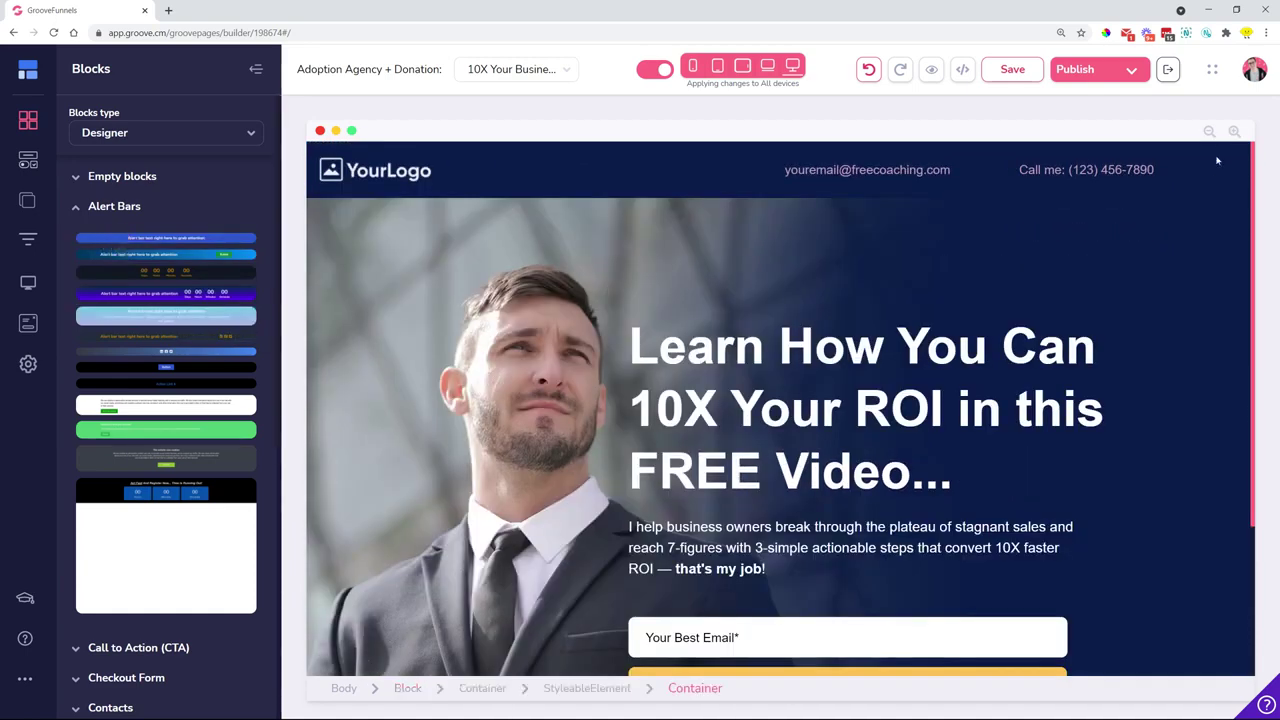
{"action": "left_click", "coordinate": [1208, 133]}
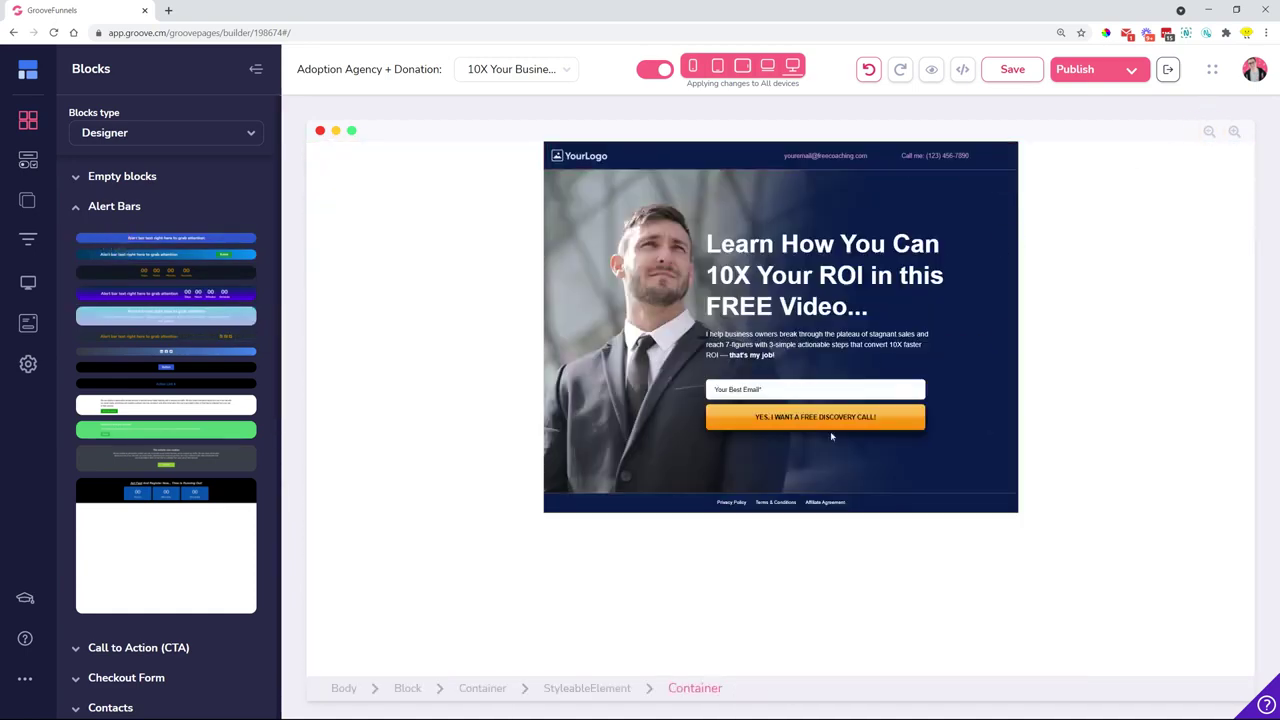
{"action": "left_click_drag", "start_coordinate": [121, 237], "coordinate": [699, 571]}
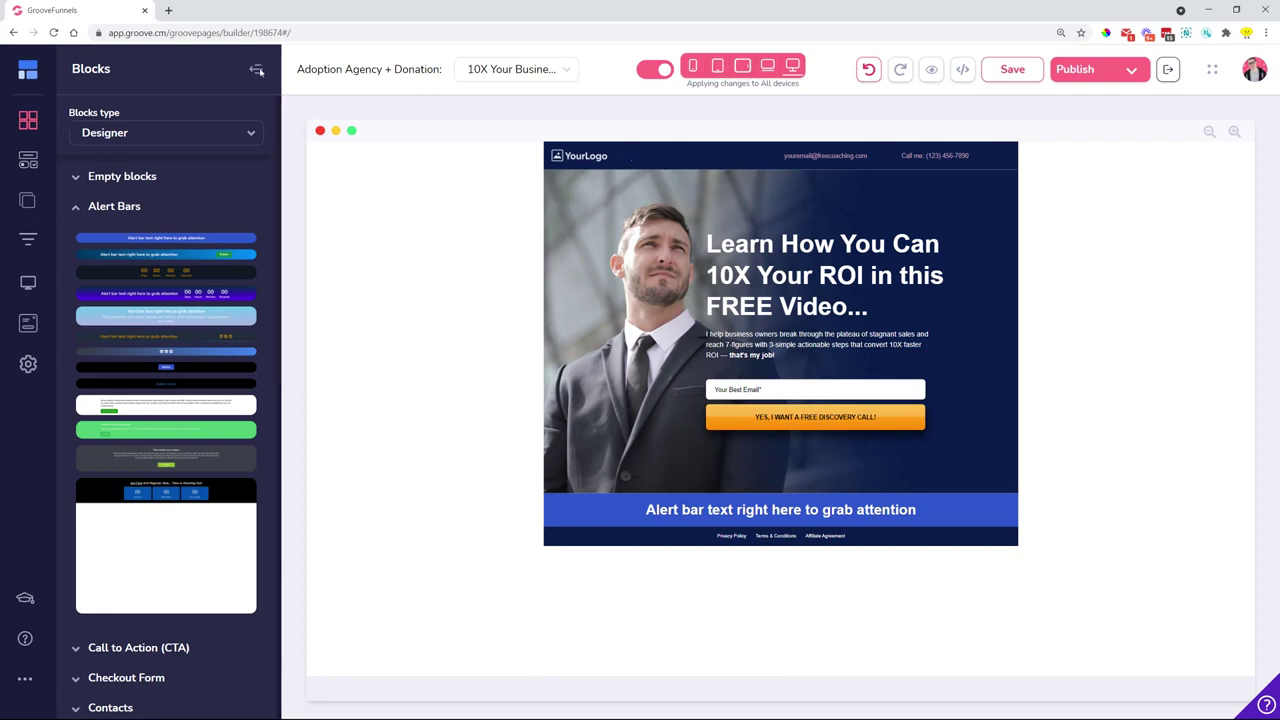
Save the edited site, exit to the sites overview and browse through the existing sites.
{"action": "left_click", "coordinate": [1170, 69]}
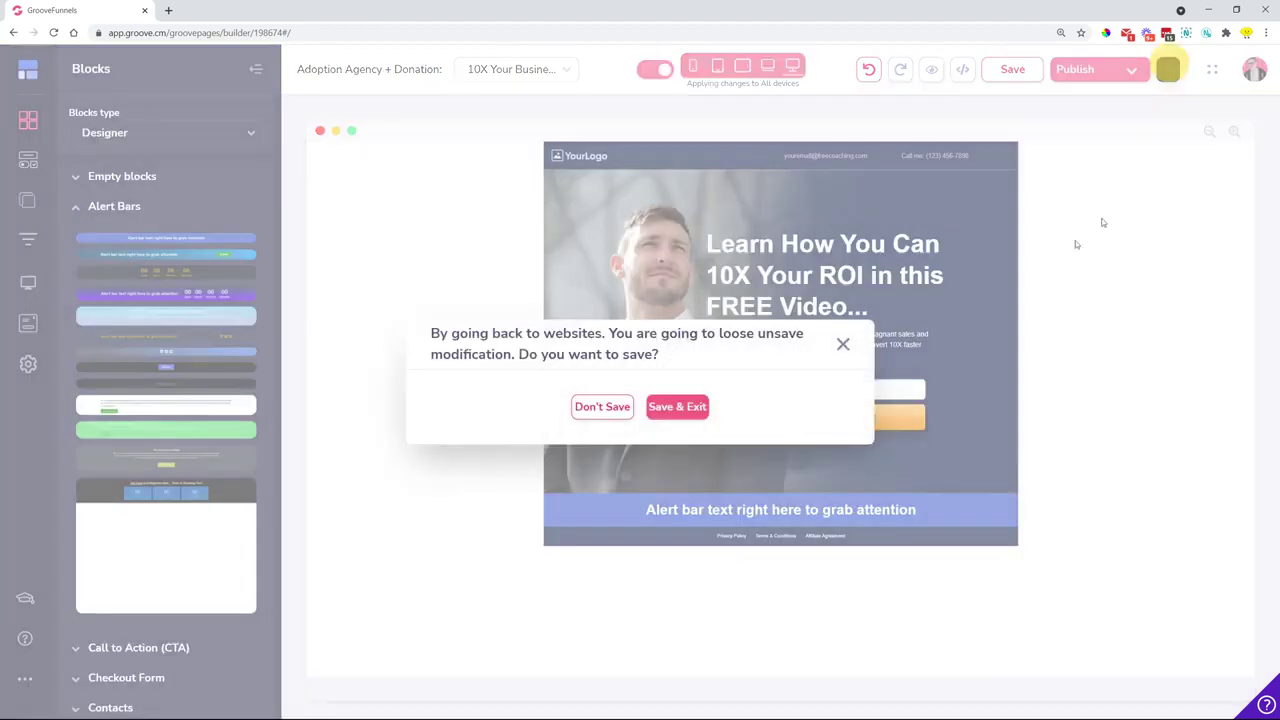
{"action": "left_click", "coordinate": [690, 410]}
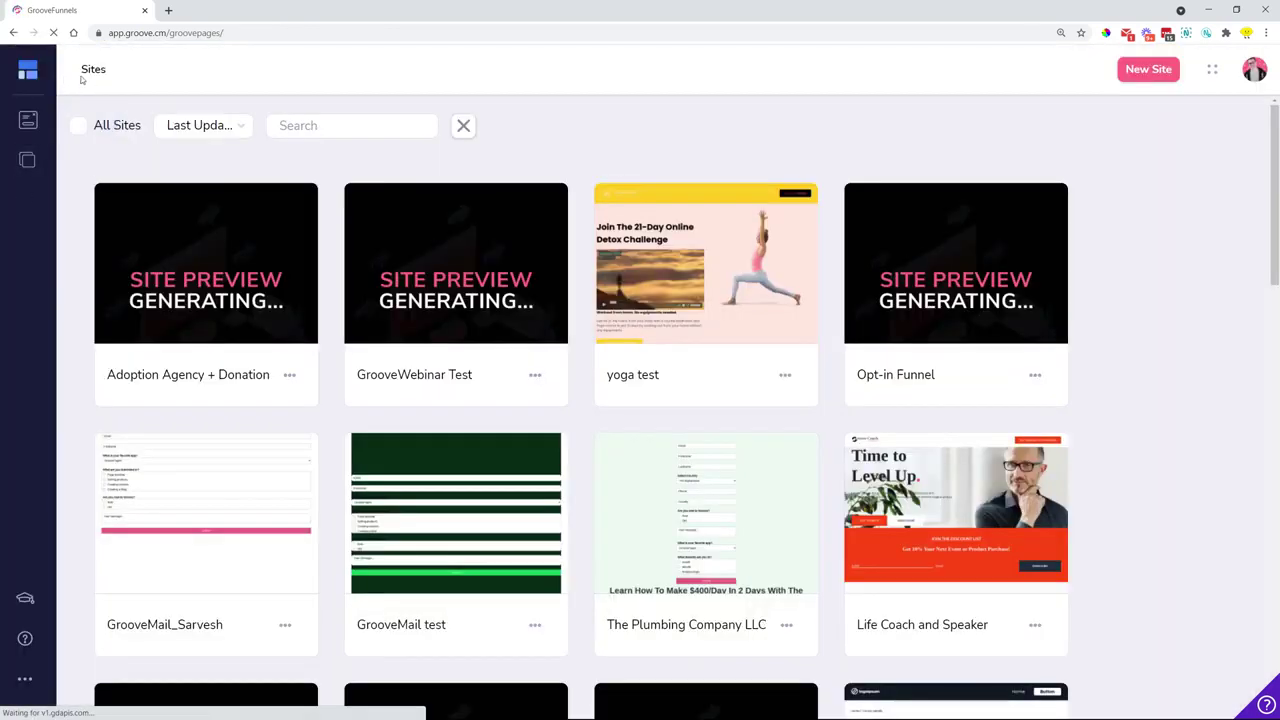
{"action": "left_click_drag", "start_coordinate": [84, 80], "coordinate": [155, 80]}
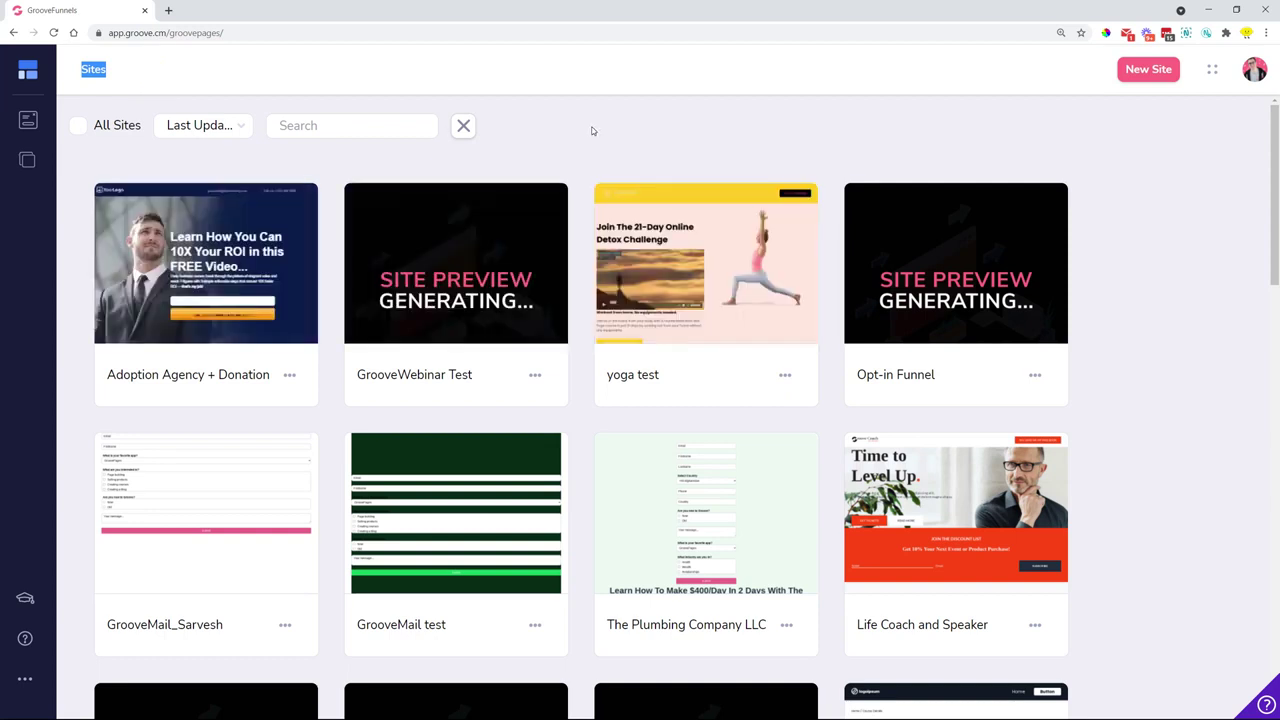
{"action": "scroll", "coordinate": [332, 151], "scroll_direction": "down", "scroll_amount": 3}
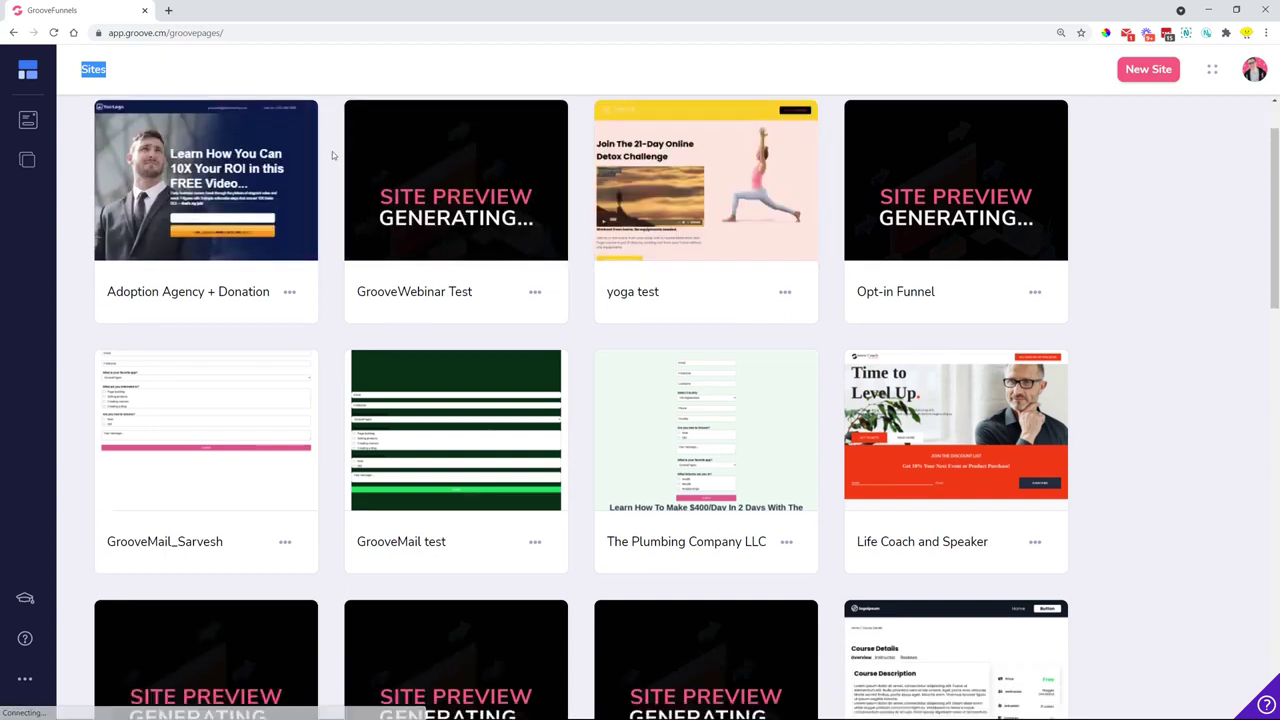
{"action": "scroll", "coordinate": [332, 151], "scroll_direction": "down", "scroll_amount": 5}
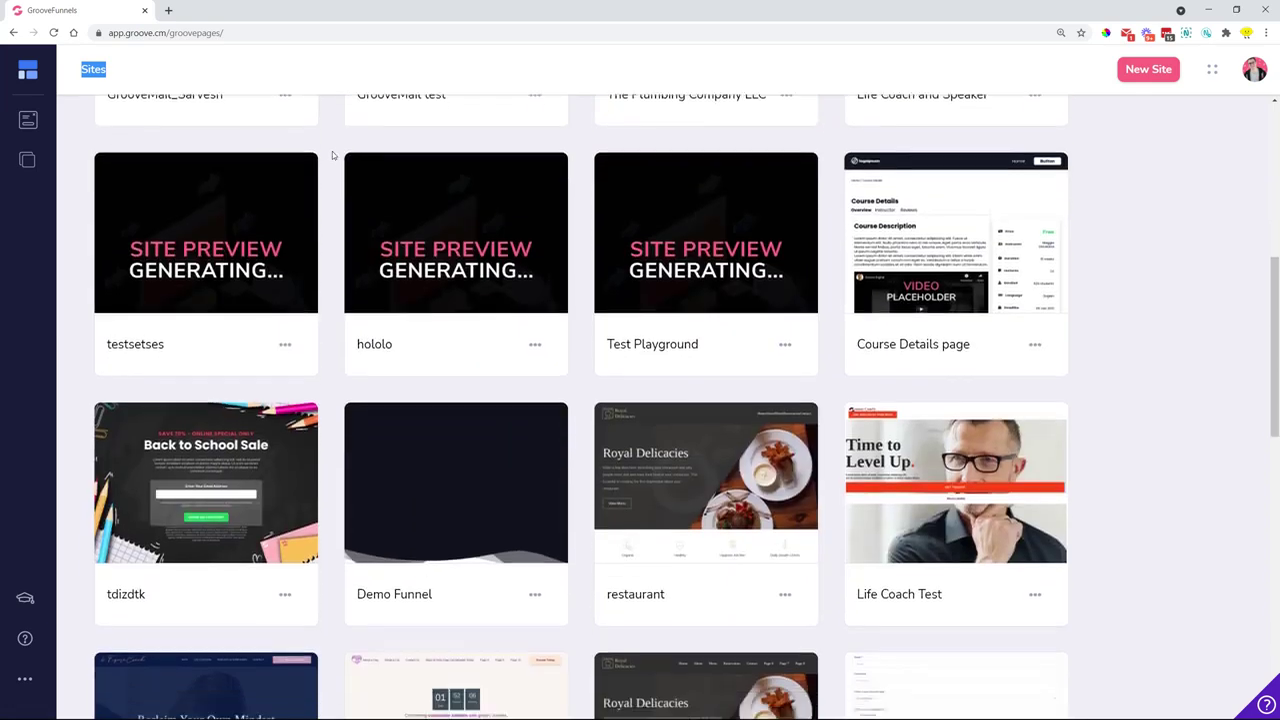
Look through the full list of existing sites in the overview, down to the last one.
{"action": "scroll", "coordinate": [332, 151], "scroll_direction": "down", "scroll_amount": 2}
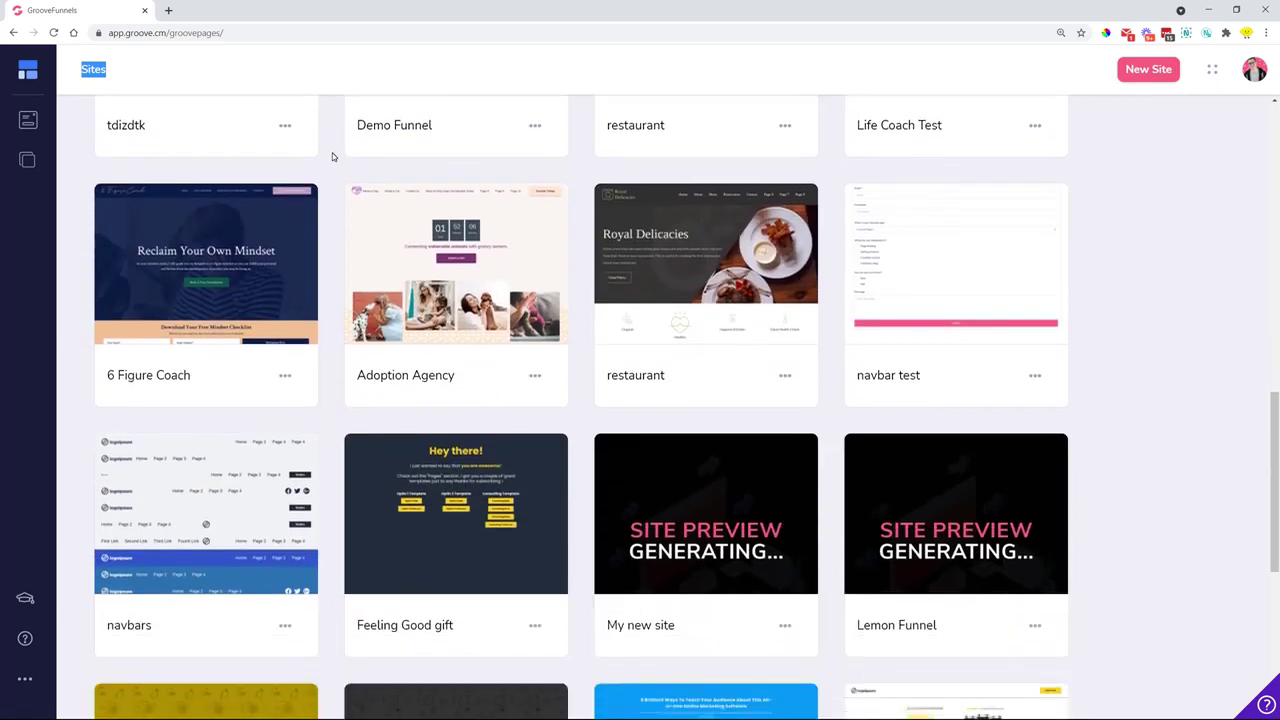
{"action": "scroll", "coordinate": [333, 155], "scroll_direction": "down", "scroll_amount": 4}
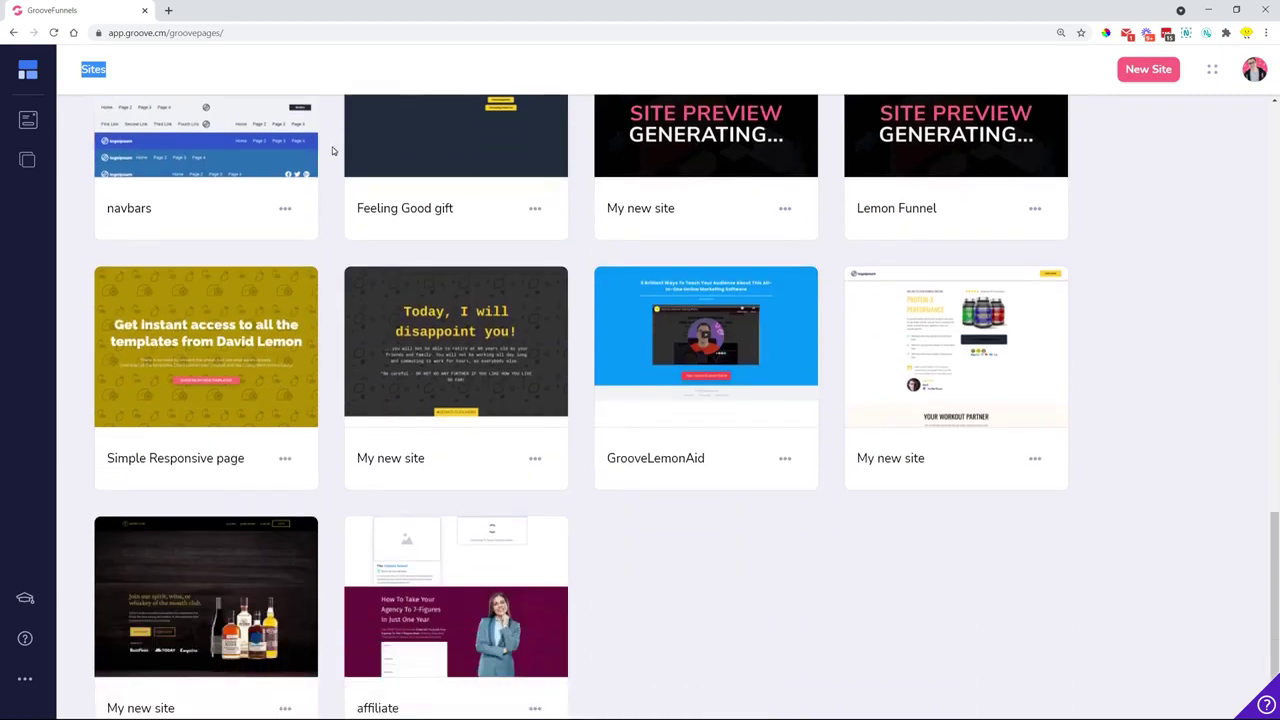
{"action": "scroll", "coordinate": [333, 150], "scroll_direction": "down", "scroll_amount": 11}
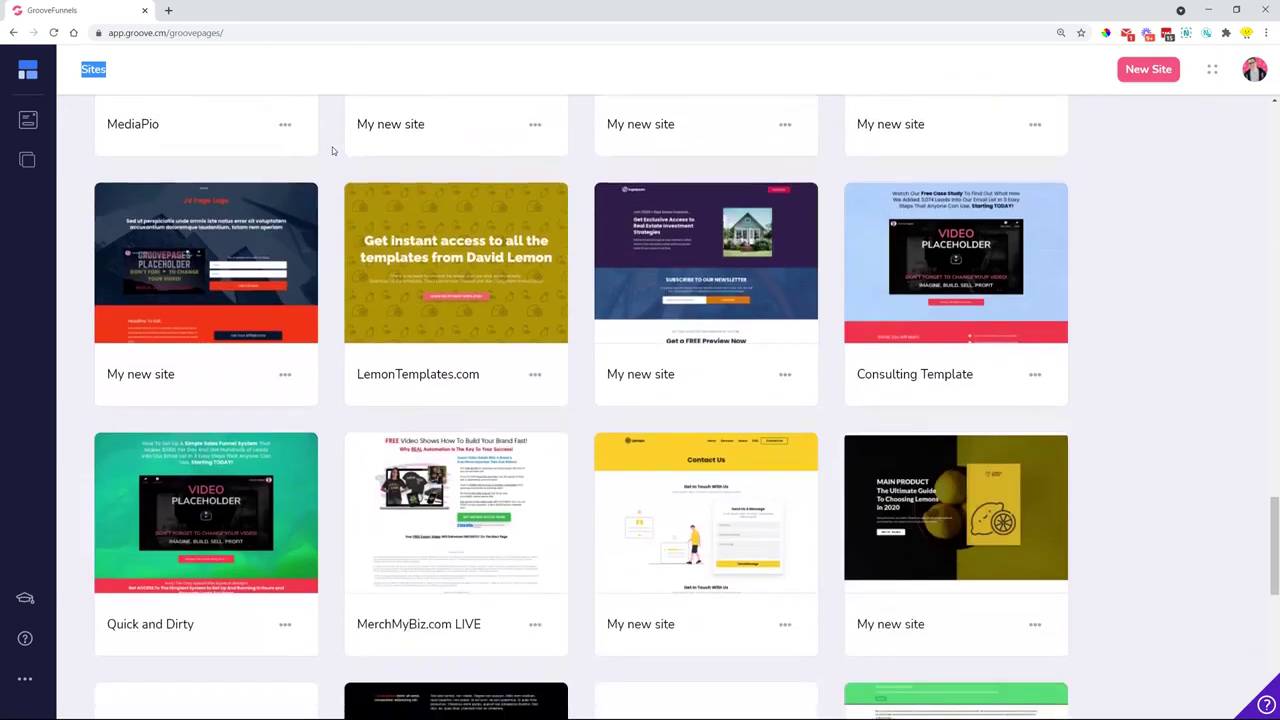
{"action": "scroll", "coordinate": [333, 150], "scroll_direction": "down", "scroll_amount": 10}
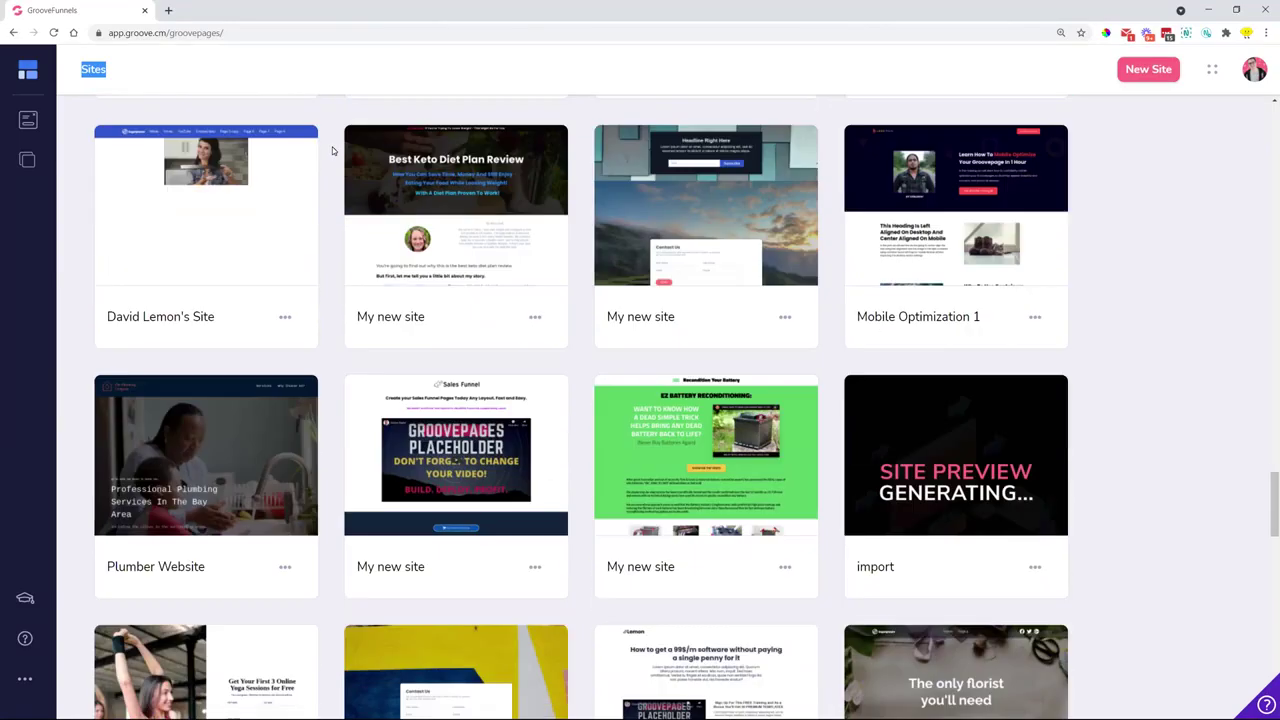
{"action": "scroll", "coordinate": [333, 150], "scroll_direction": "down", "scroll_amount": 10}
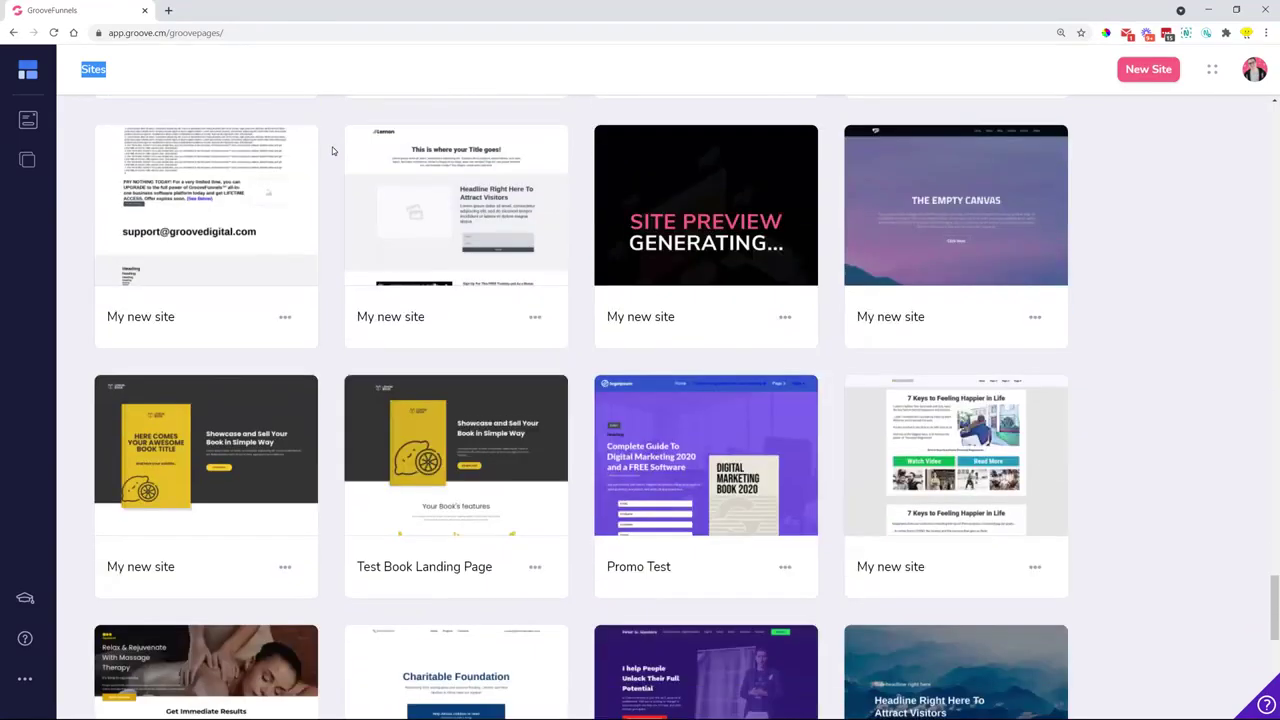
{"action": "scroll", "coordinate": [333, 150], "scroll_direction": "down", "scroll_amount": 7}
{"action": "scroll", "coordinate": [333, 150], "scroll_direction": "down", "scroll_amount": 10}
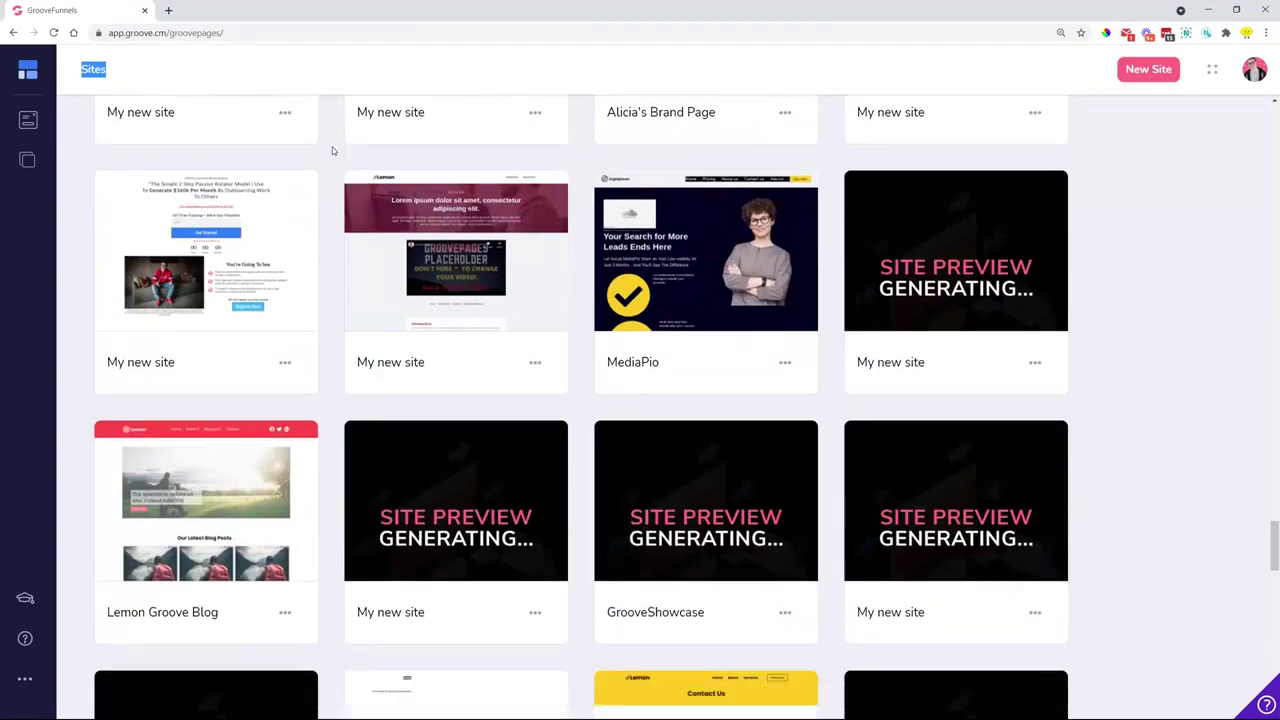
{"action": "scroll", "coordinate": [333, 150], "scroll_direction": "down", "scroll_amount": 5}
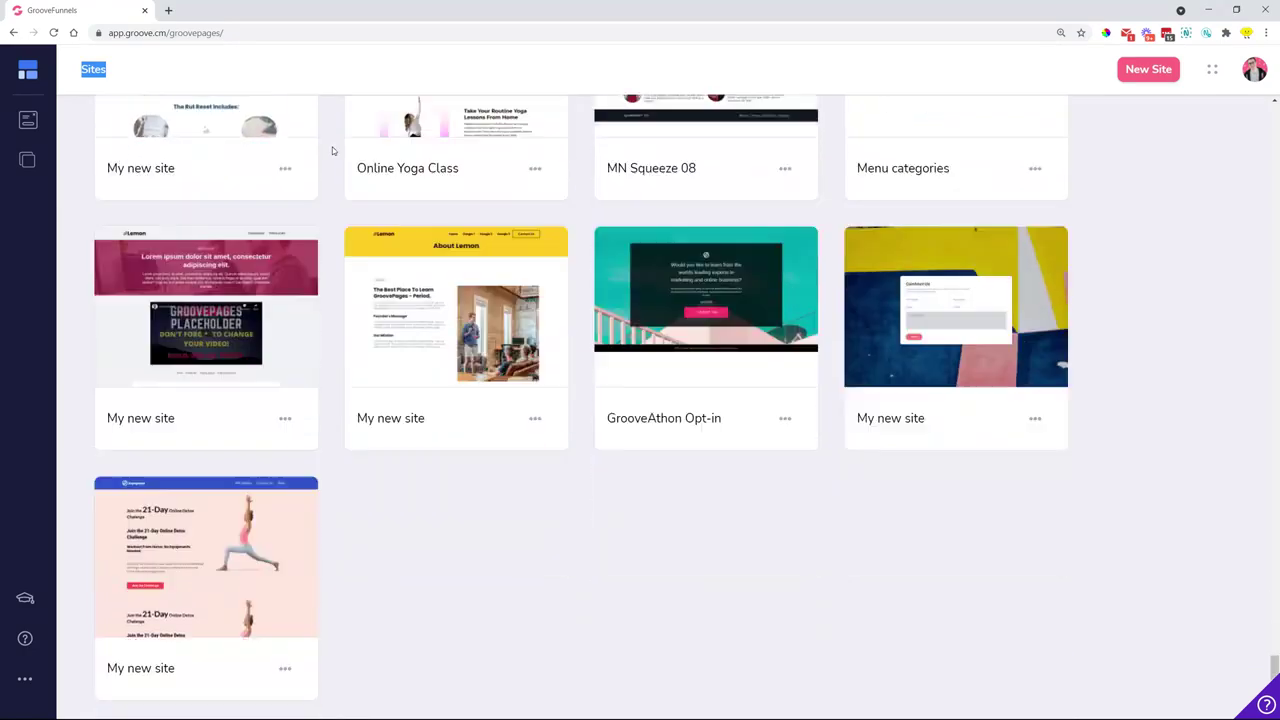
{"action": "scroll", "coordinate": [335, 158], "scroll_direction": "up", "scroll_amount": 20}
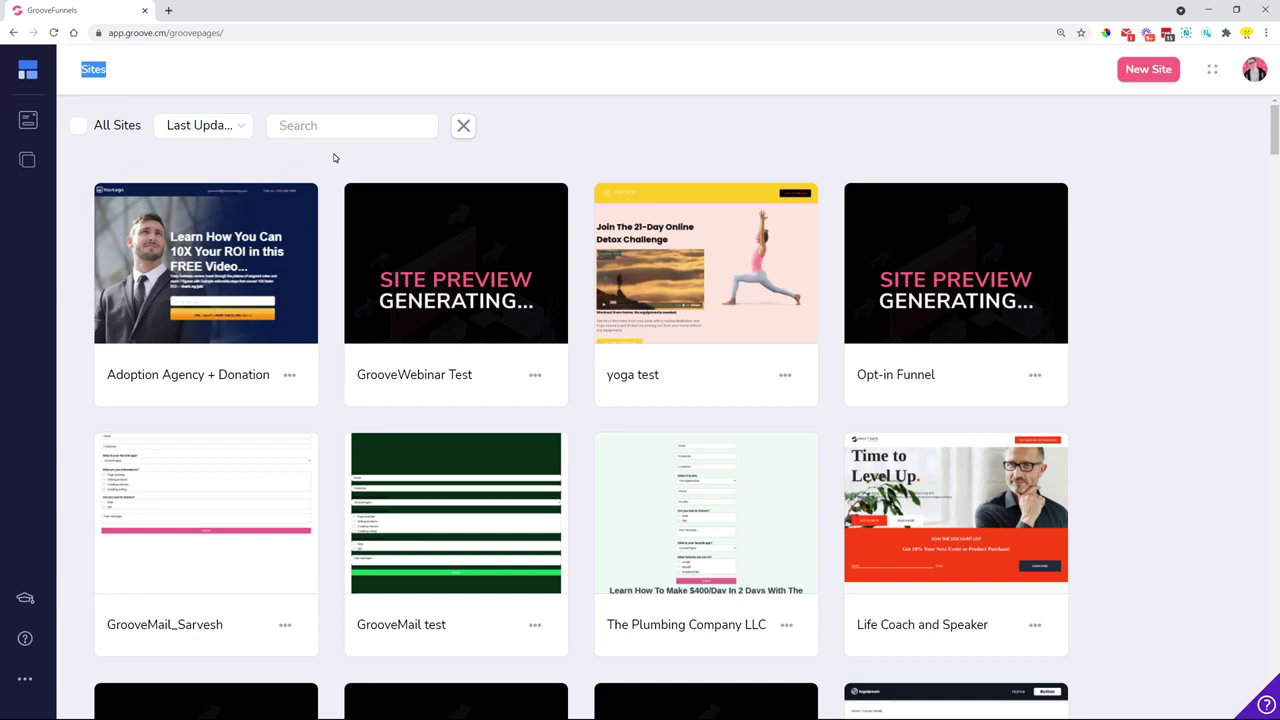
{"action": "scroll", "coordinate": [1138, 198], "scroll_direction": "down", "scroll_amount": 5}
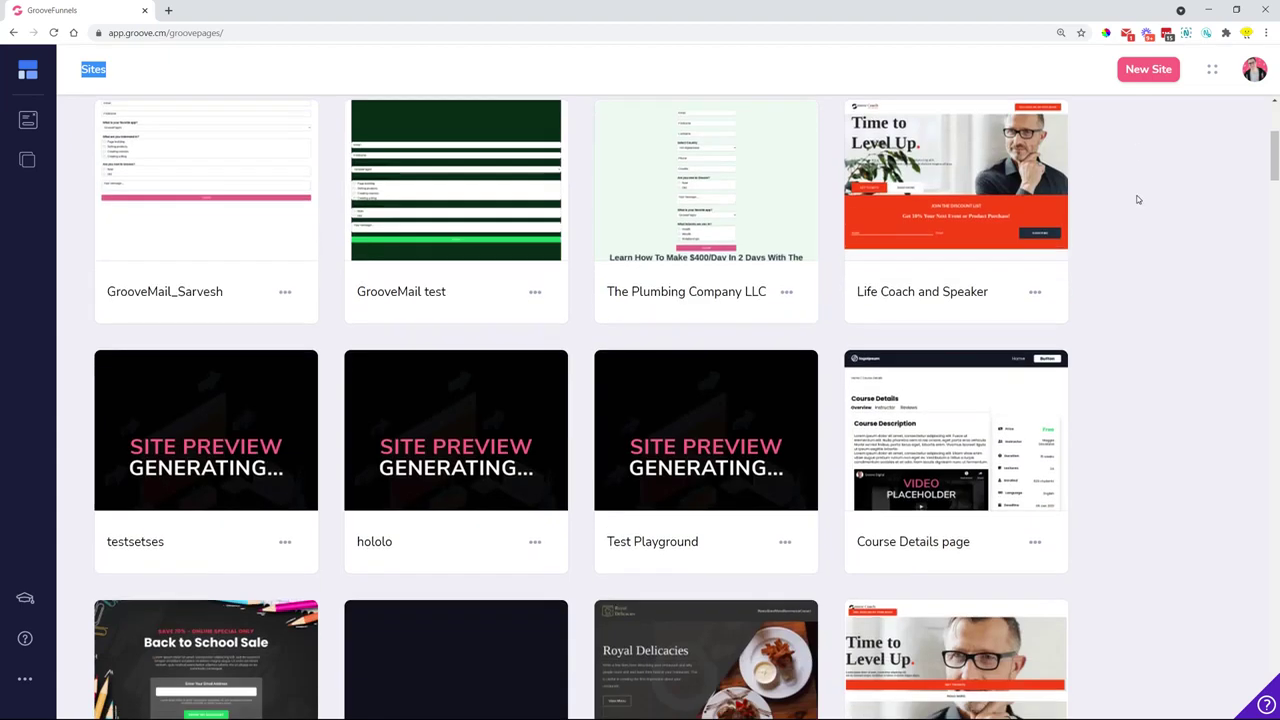
Open the Adoption Agency + Donation site for editing and insert a Checkout-embed element in the Adopt a Dog page's hero block.
{"action": "scroll", "coordinate": [1159, 206], "scroll_direction": "up", "scroll_amount": 6}
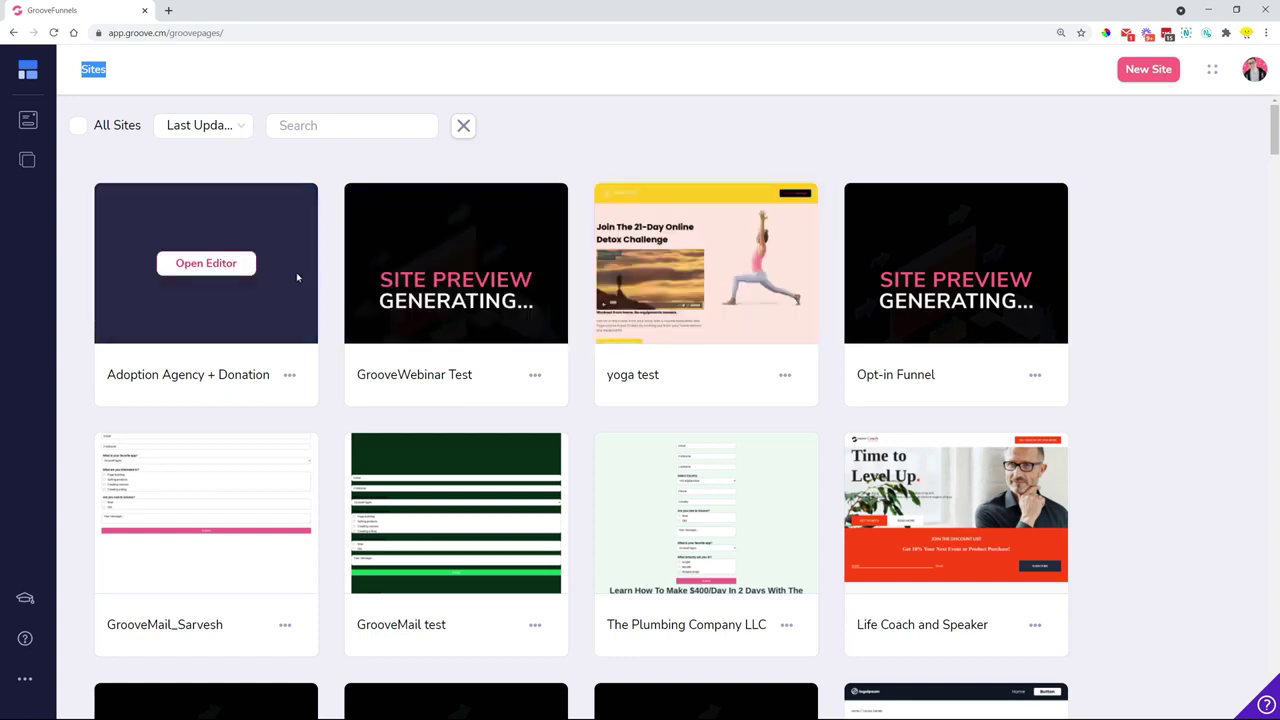
{"action": "left_click", "coordinate": [195, 266]}
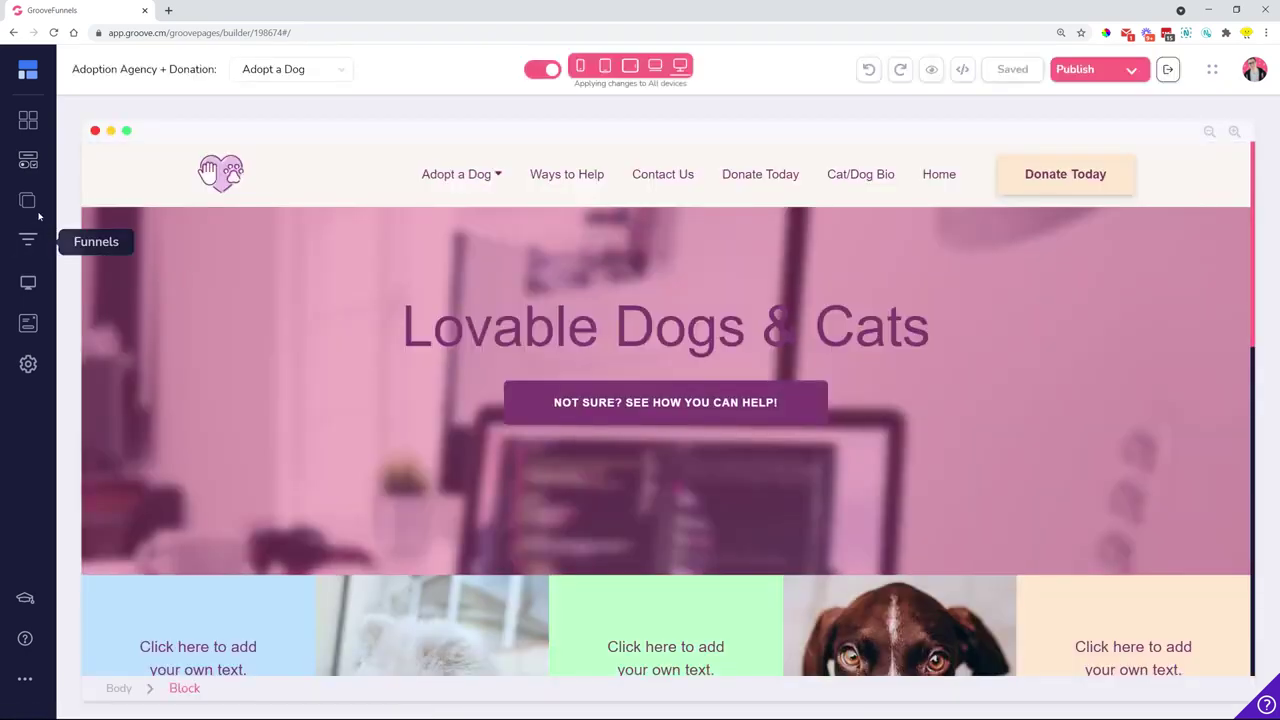
{"action": "left_click", "coordinate": [27, 162]}
{"action": "scroll", "coordinate": [190, 448], "scroll_direction": "down", "scroll_amount": 6}
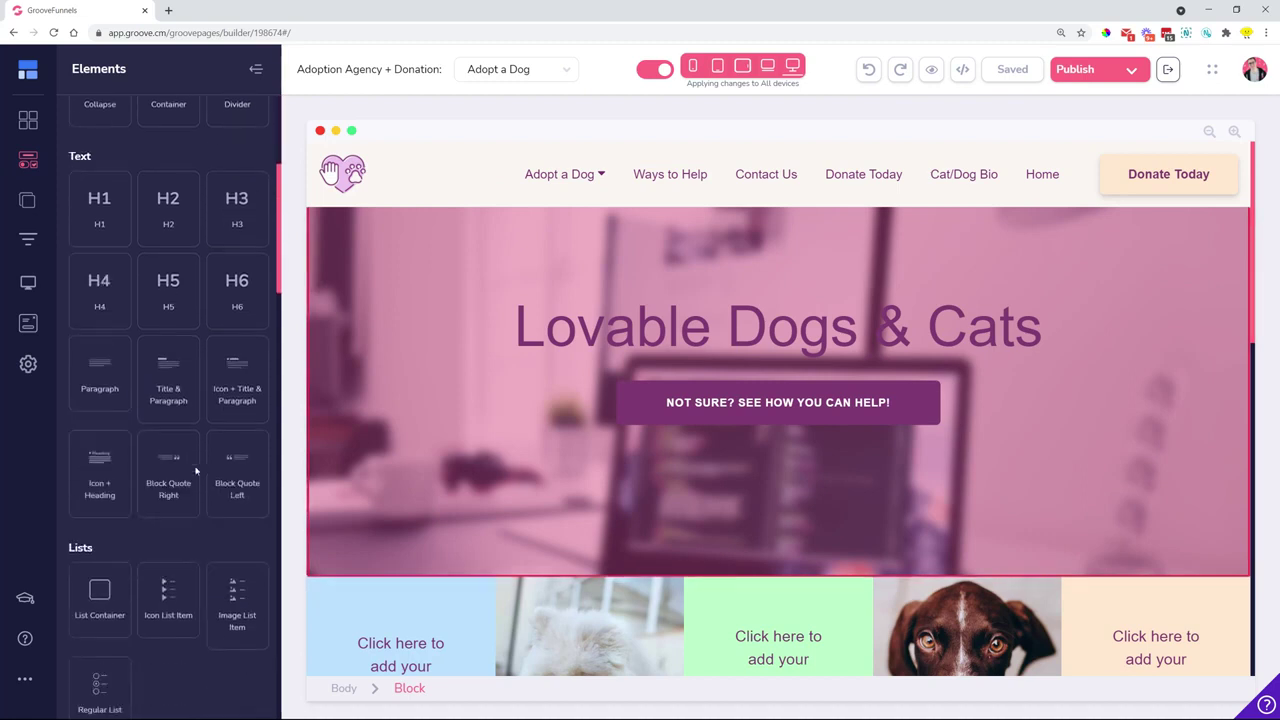
{"action": "scroll", "coordinate": [190, 448], "scroll_direction": "down", "scroll_amount": 8}
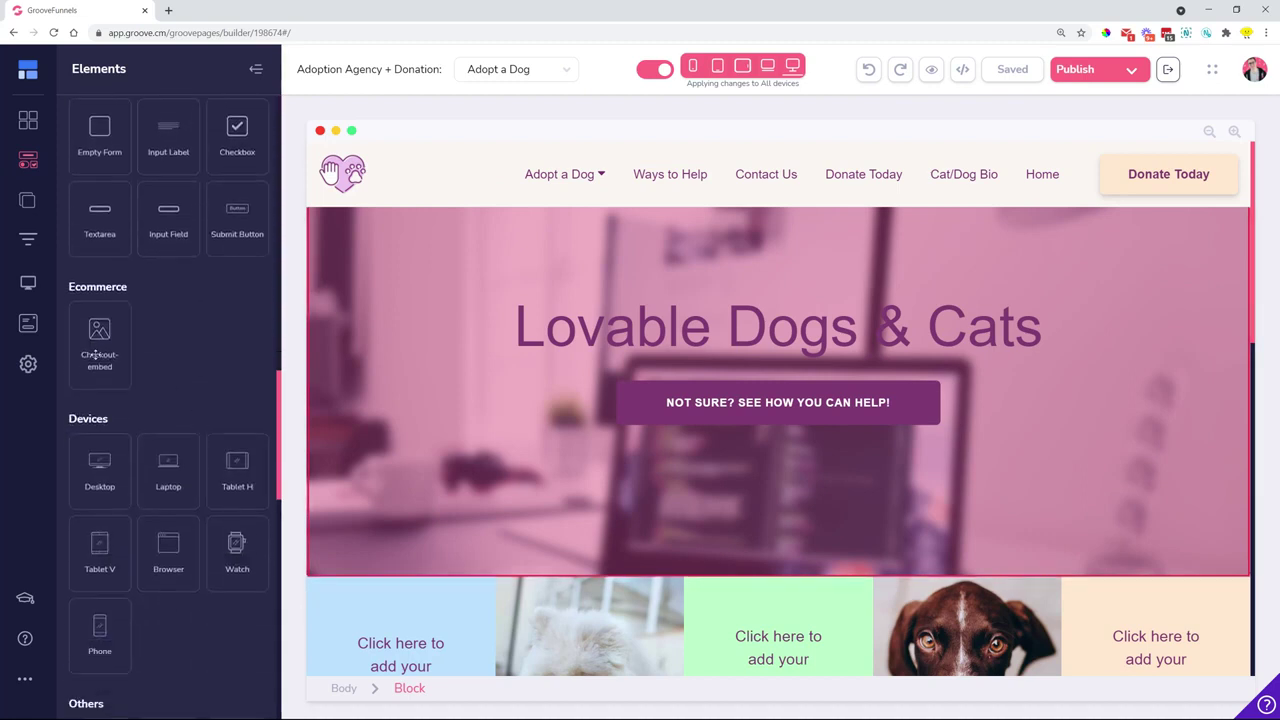
{"action": "left_click_drag", "start_coordinate": [97, 355], "coordinate": [788, 354]}
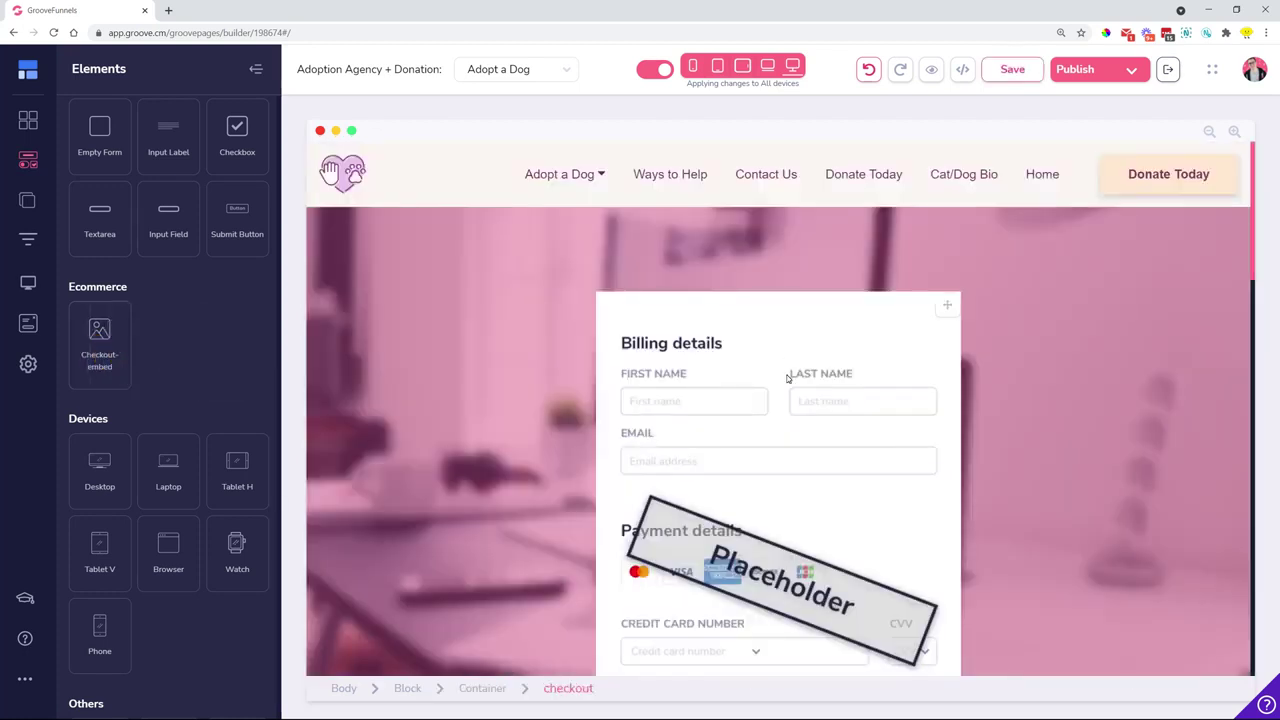
Configure the checkout element to use Groovesell Checkout and look through the funnels it can use.
{"action": "scroll", "coordinate": [788, 374], "scroll_direction": "down", "scroll_amount": 2}
{"action": "left_click", "coordinate": [780, 398]}
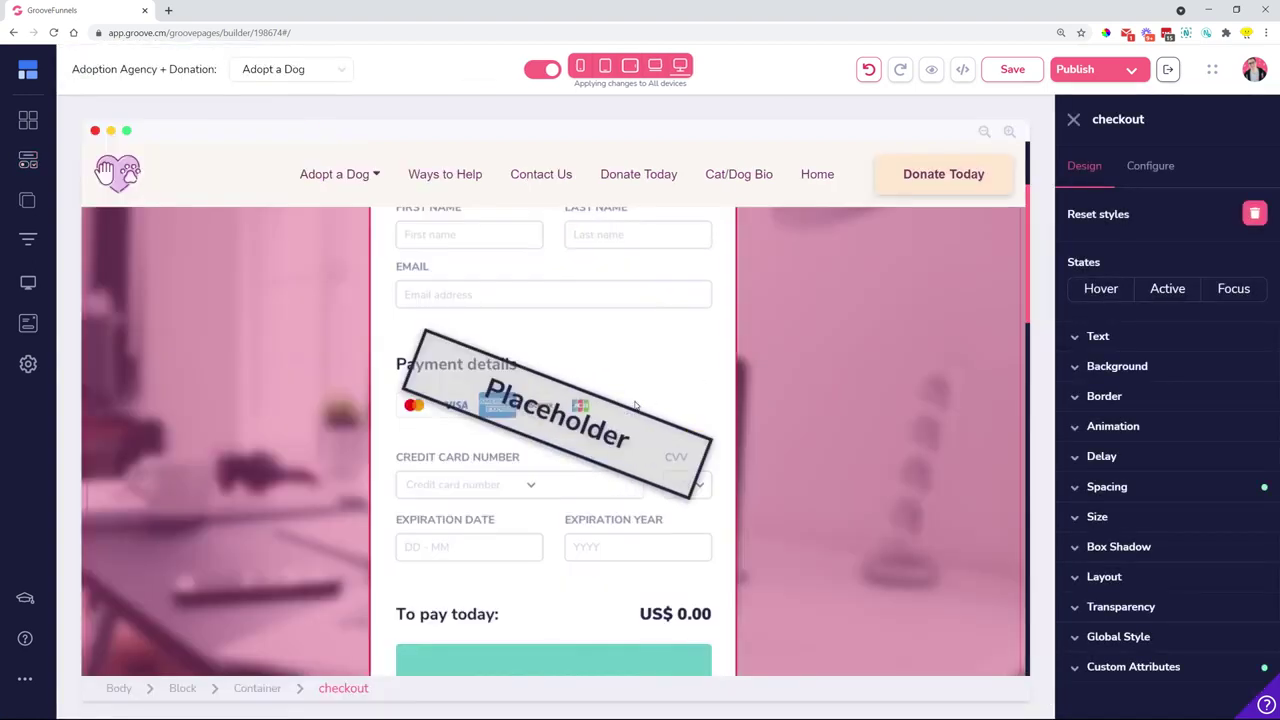
{"action": "left_click", "coordinate": [1152, 172]}
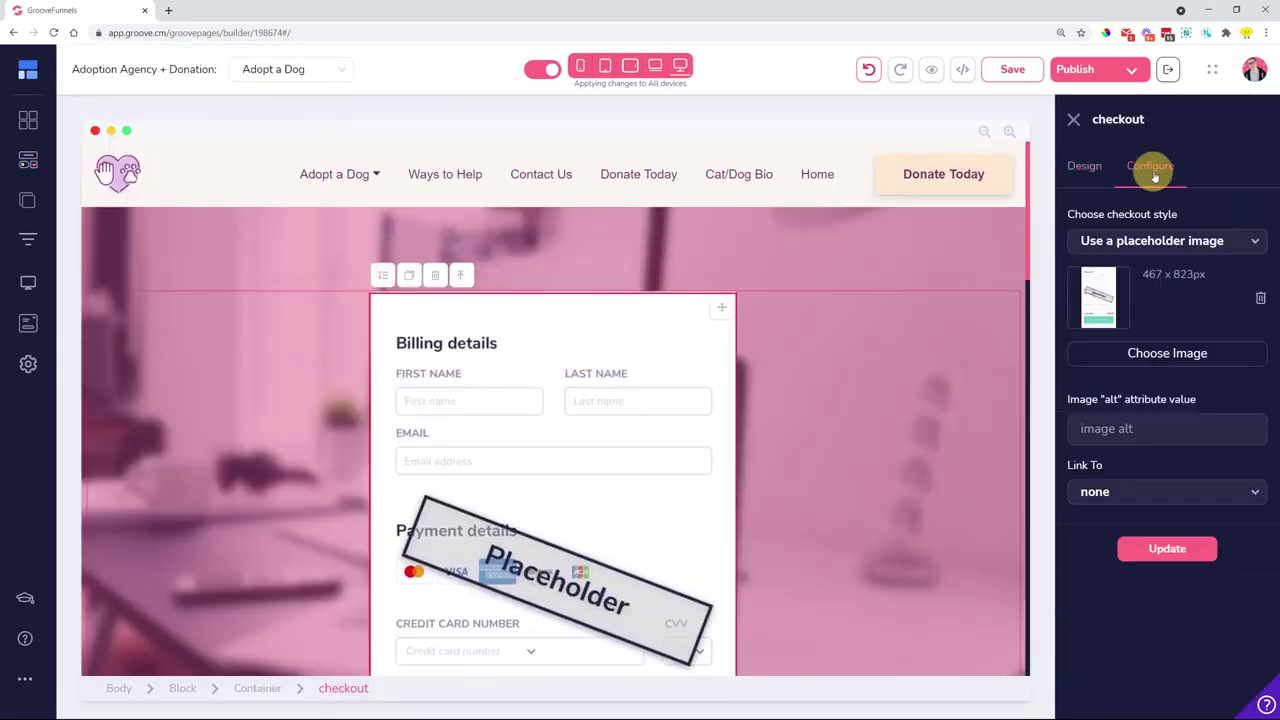
{"action": "left_click", "coordinate": [1091, 246]}
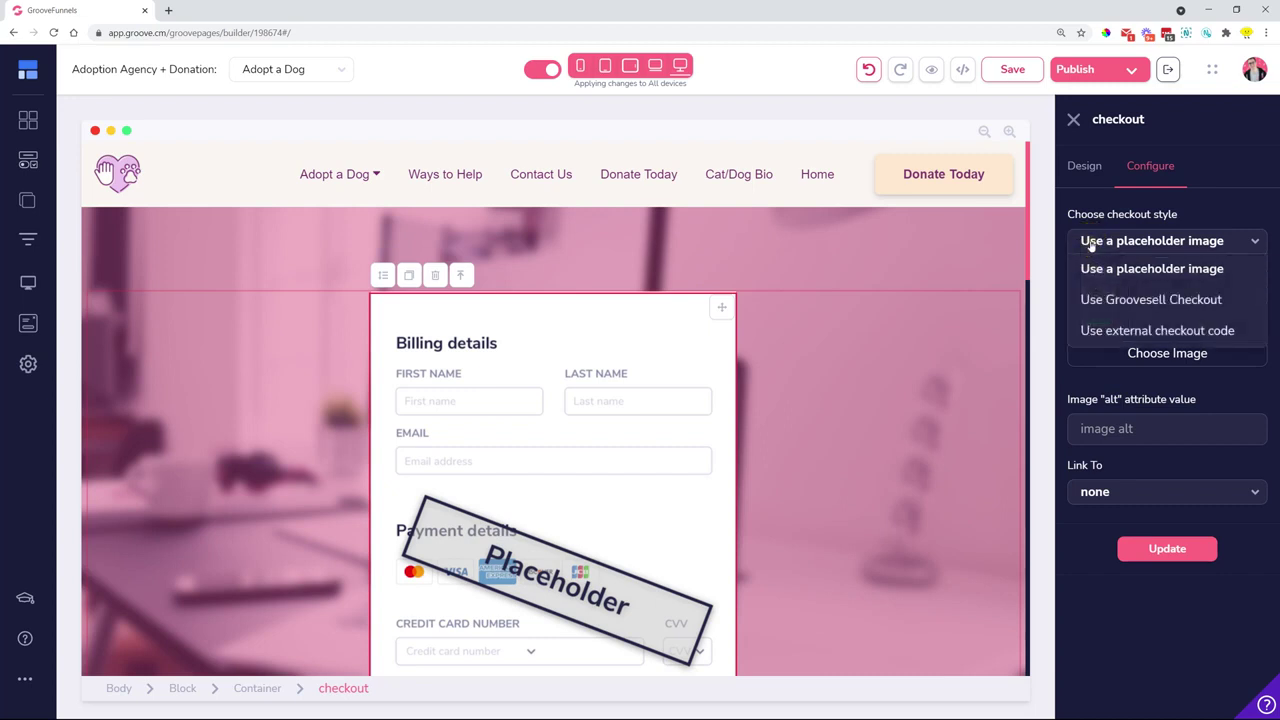
{"action": "left_click", "coordinate": [1128, 300]}
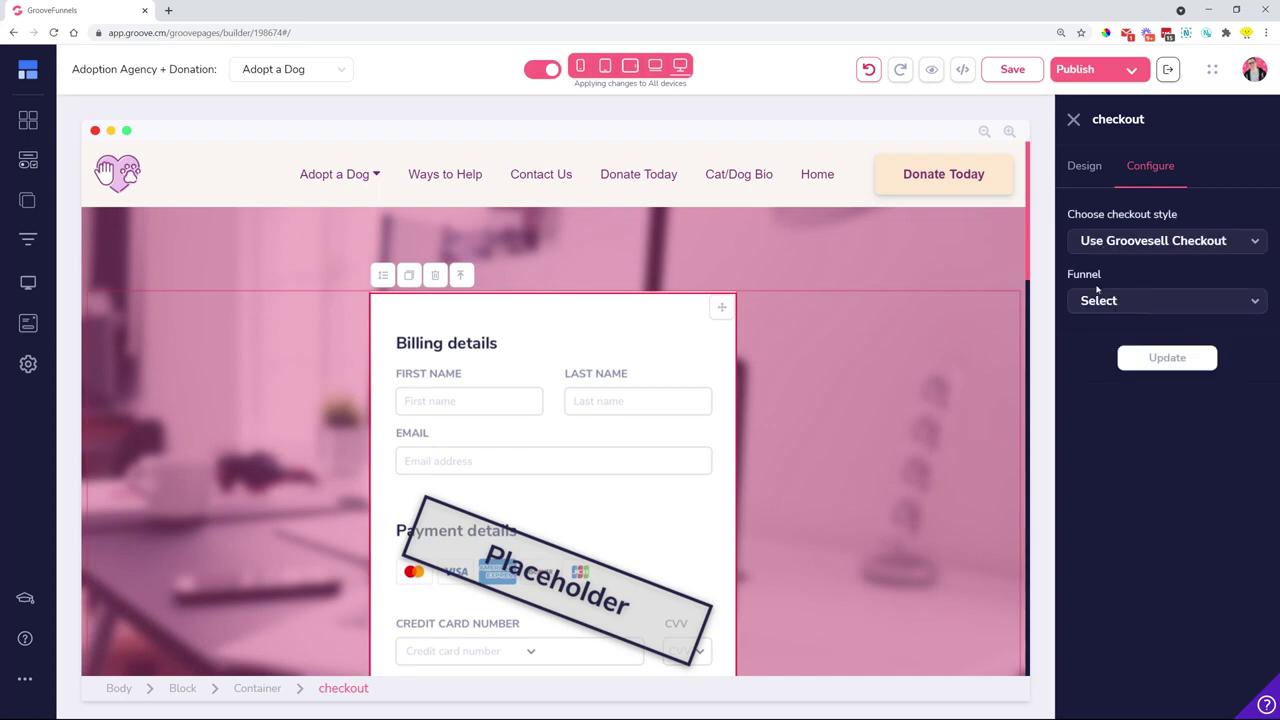
{"action": "left_click", "coordinate": [1104, 304]}
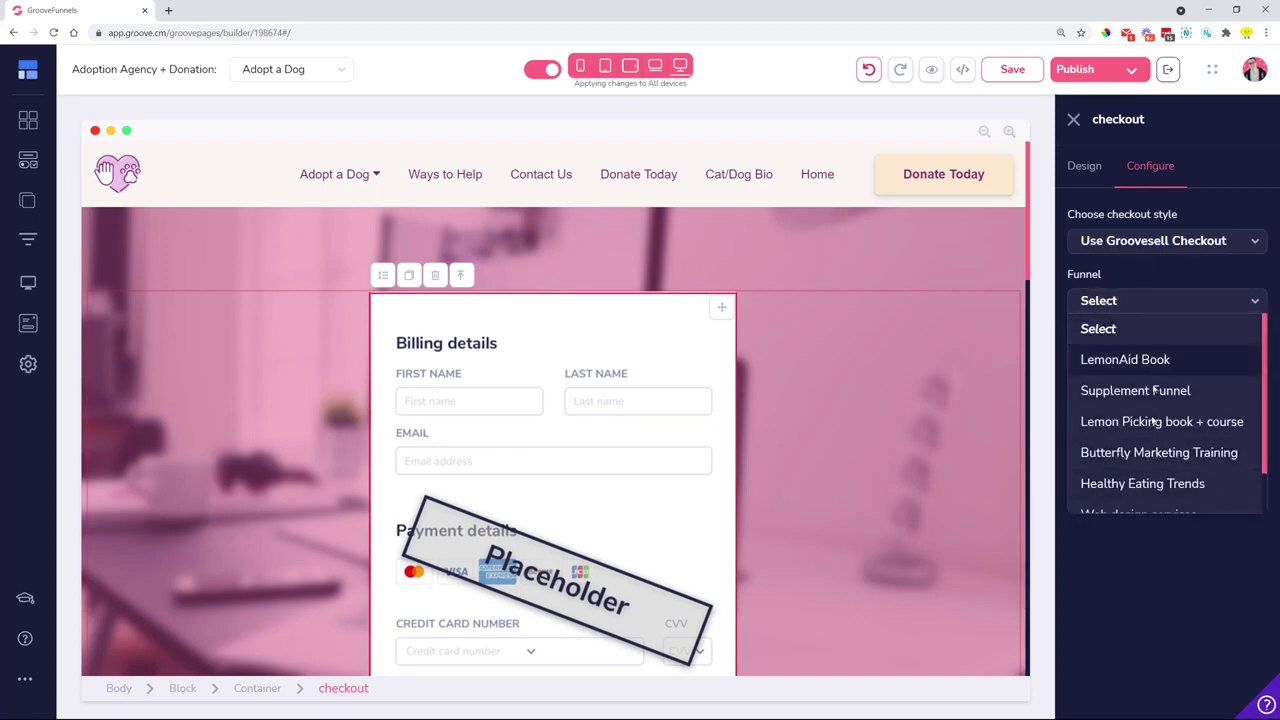
{"action": "scroll", "coordinate": [1151, 505], "scroll_direction": "down", "scroll_amount": 1}
{"action": "left_click", "coordinate": [1157, 304]}
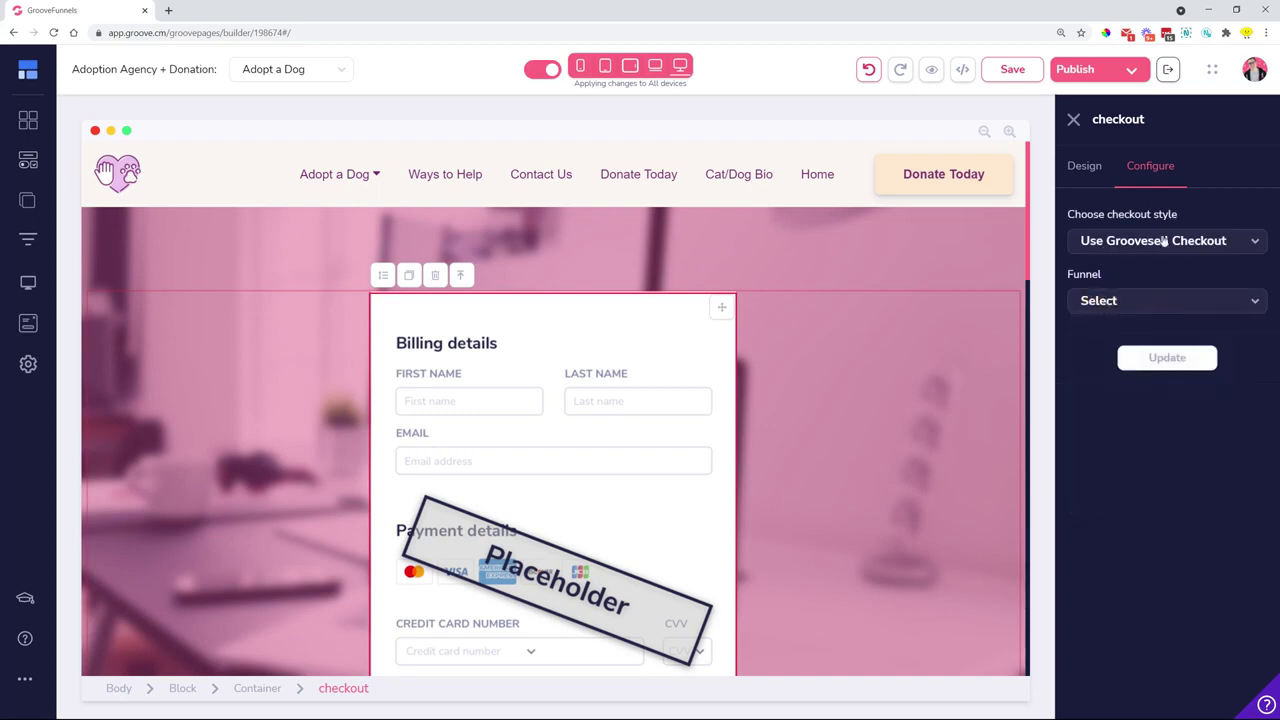
Change the checkout style to external checkout code and examine its embed code field.
{"action": "left_click", "coordinate": [1163, 242]}
{"action": "left_click", "coordinate": [1121, 331]}
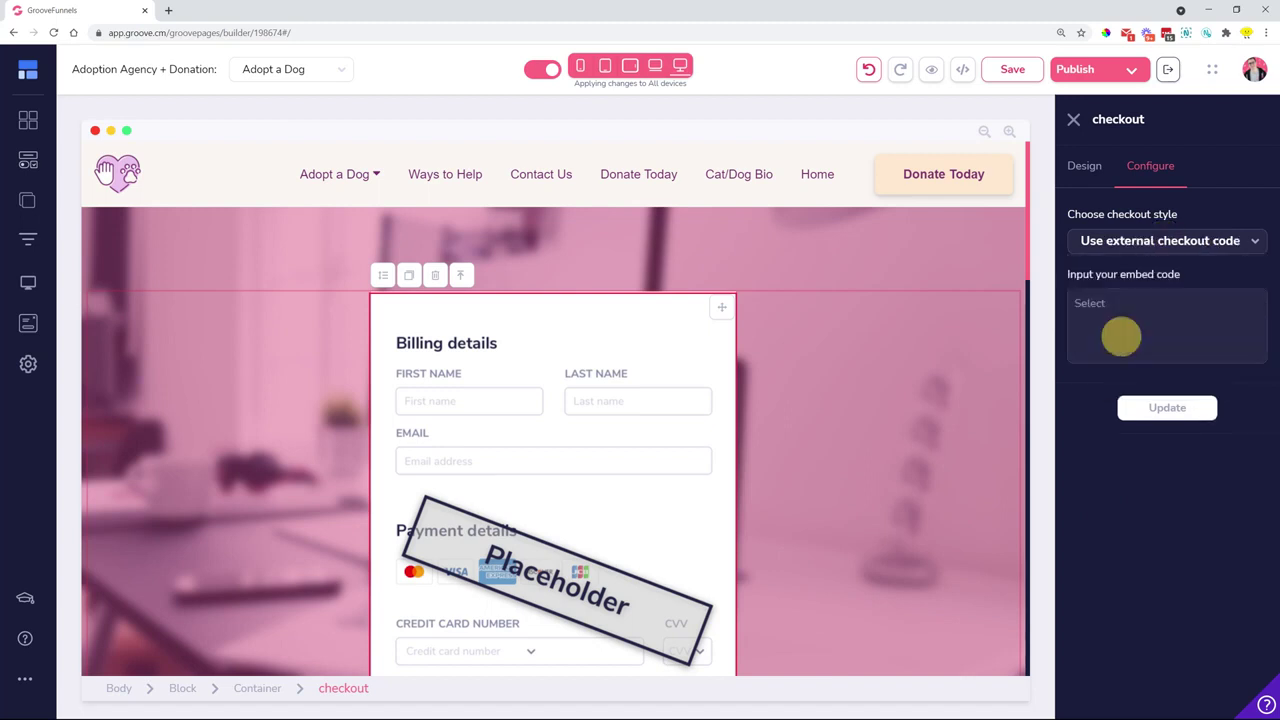
{"action": "left_click", "coordinate": [1120, 304]}
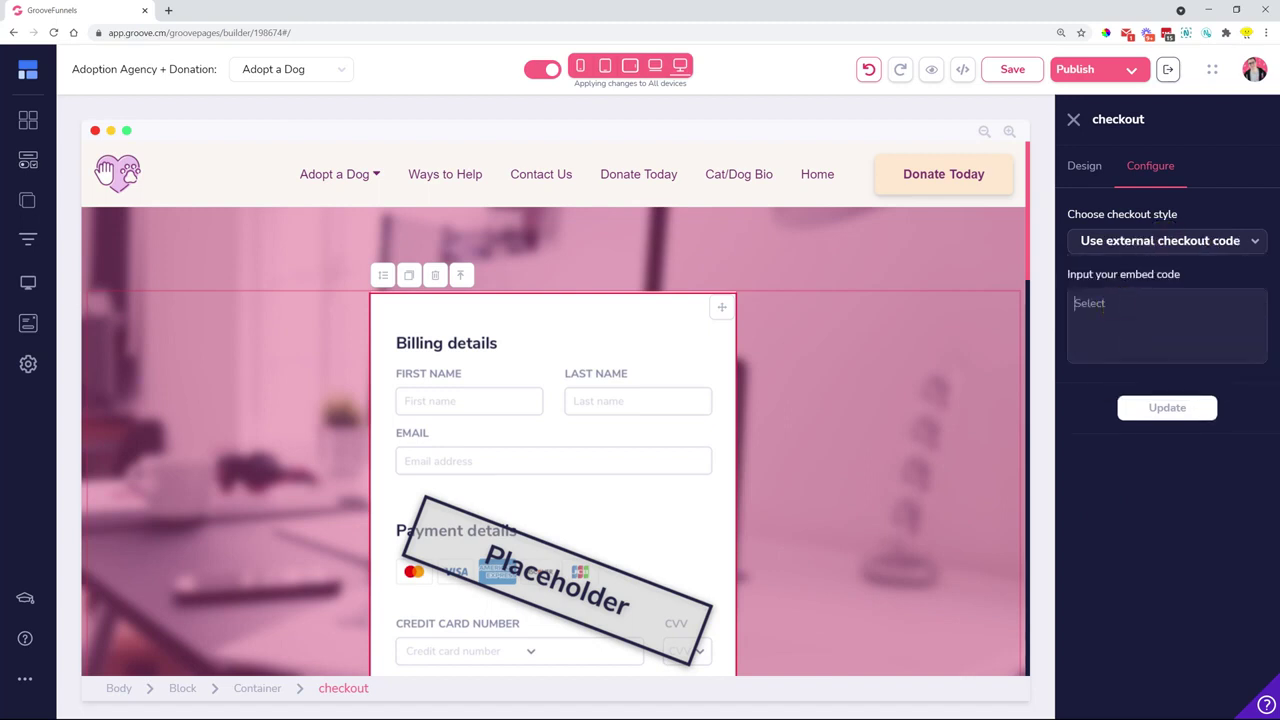
{"action": "left_click_drag", "start_coordinate": [1068, 274], "coordinate": [1185, 275]}
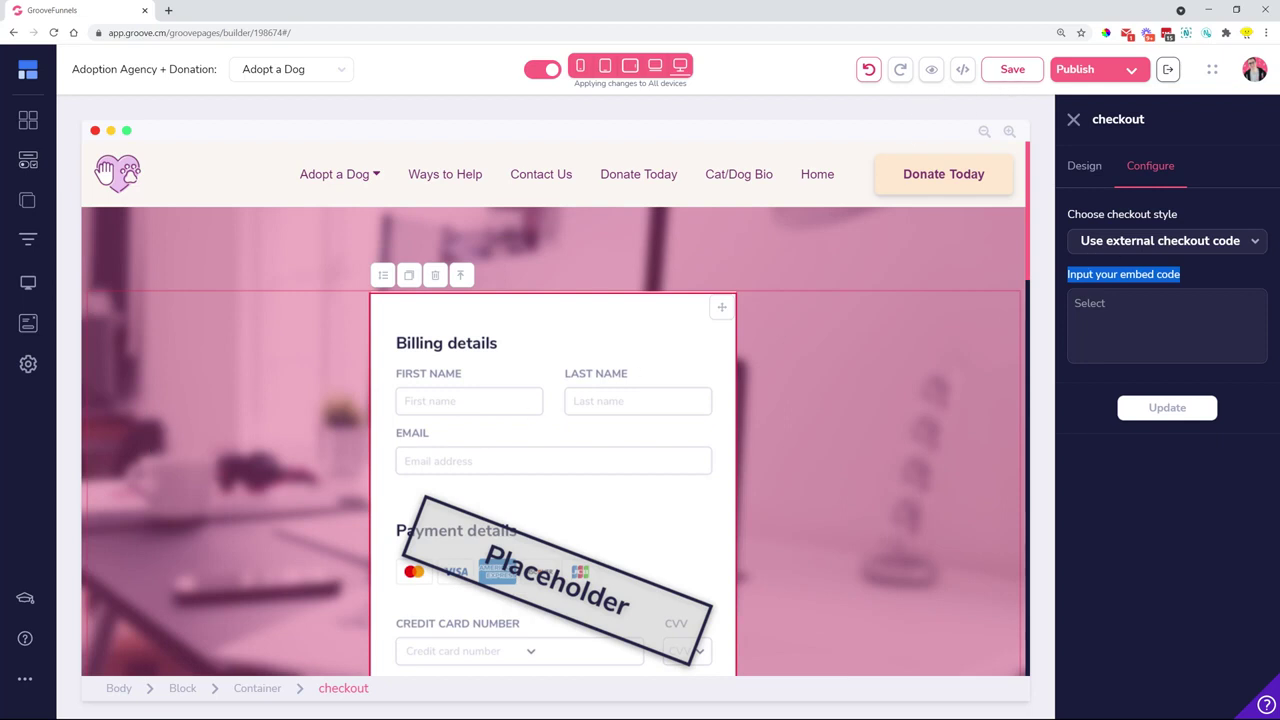
{"action": "left_click", "coordinate": [1168, 338]}
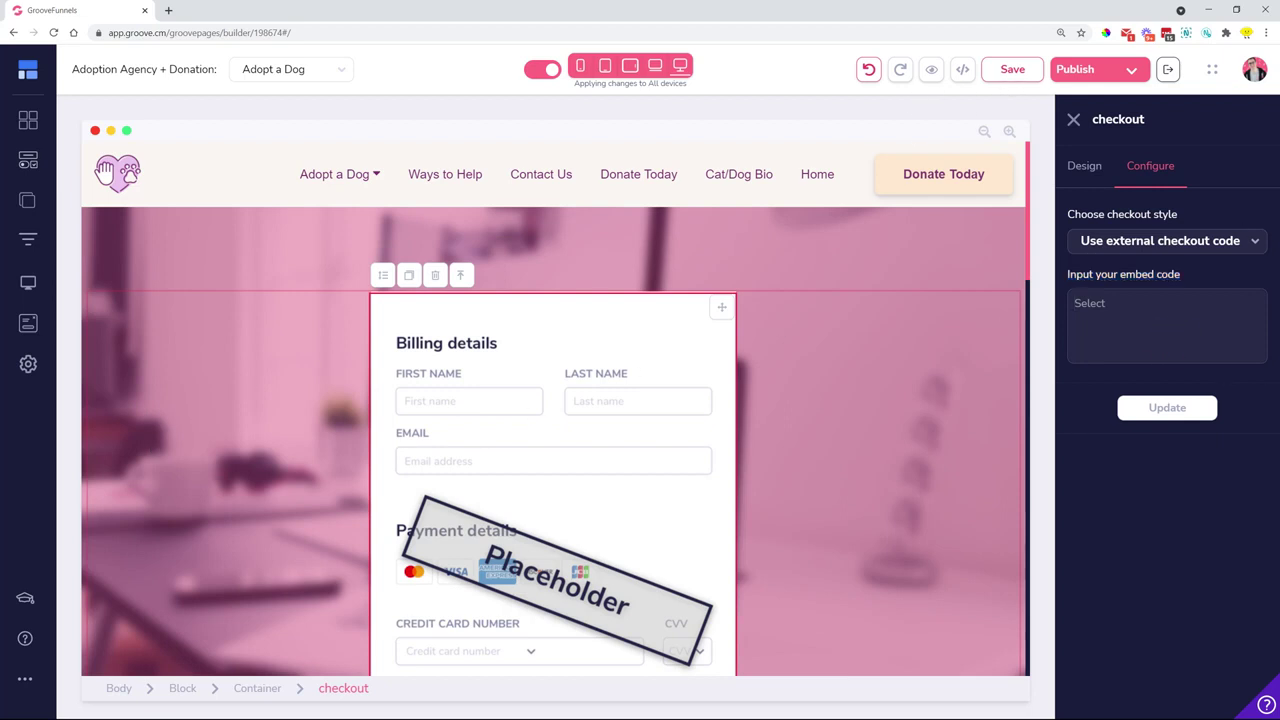
Set the checkout style back to a placeholder image and update the element.
{"action": "left_click", "coordinate": [1150, 241]}
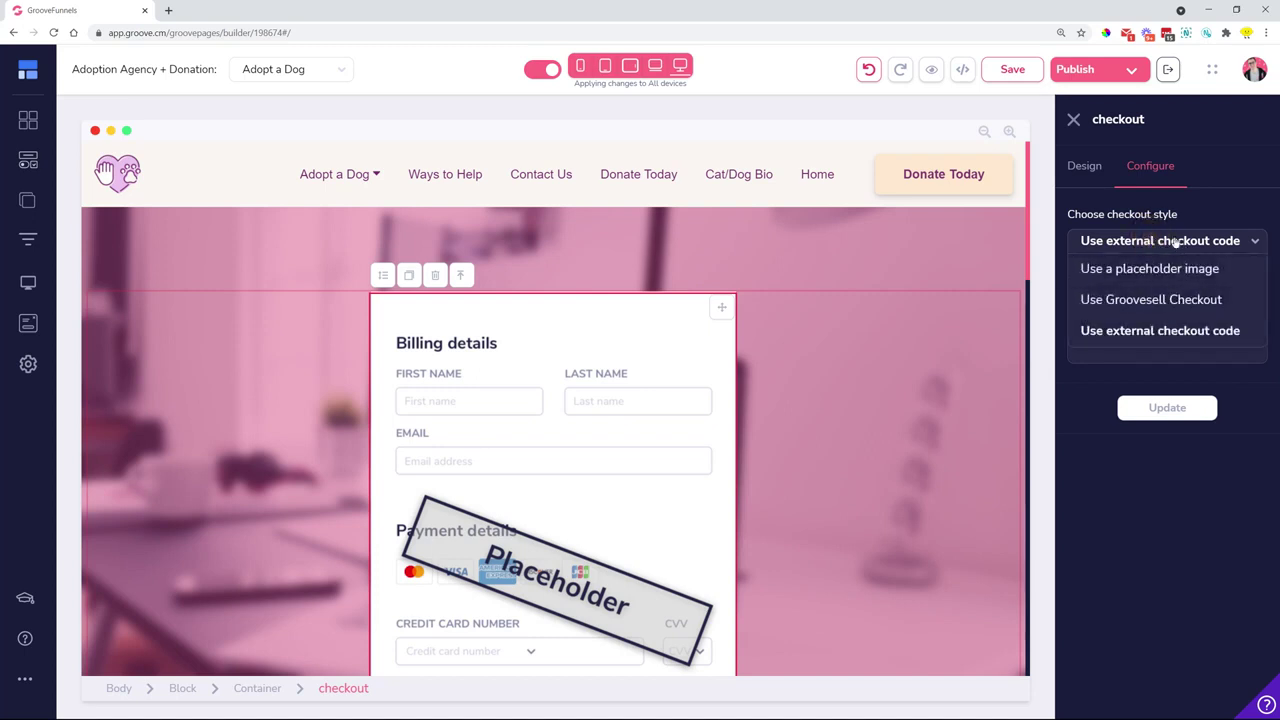
{"action": "left_click", "coordinate": [1176, 283]}
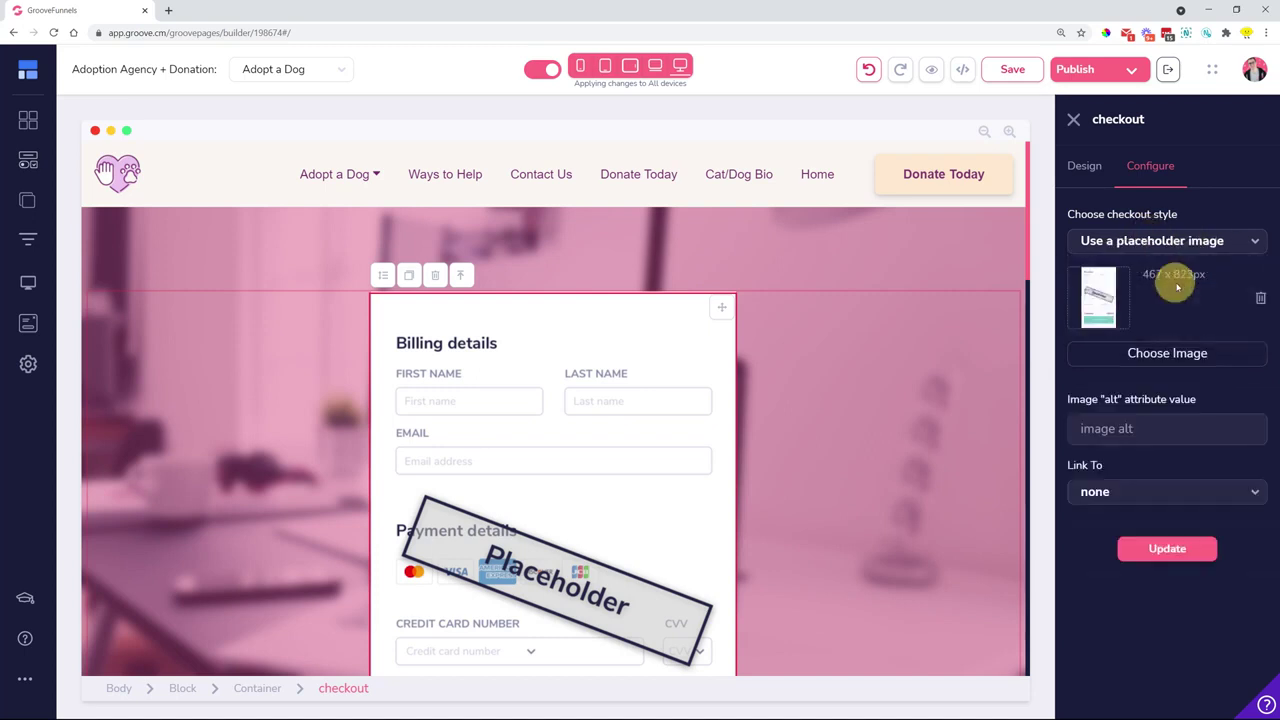
{"action": "left_click", "coordinate": [1166, 548]}
Try Groovesell Checkout with the Lemon Picking book + course funnel and the Lemon Picking Book product.
{"action": "left_click", "coordinate": [1214, 243]}
{"action": "left_click", "coordinate": [1168, 299]}
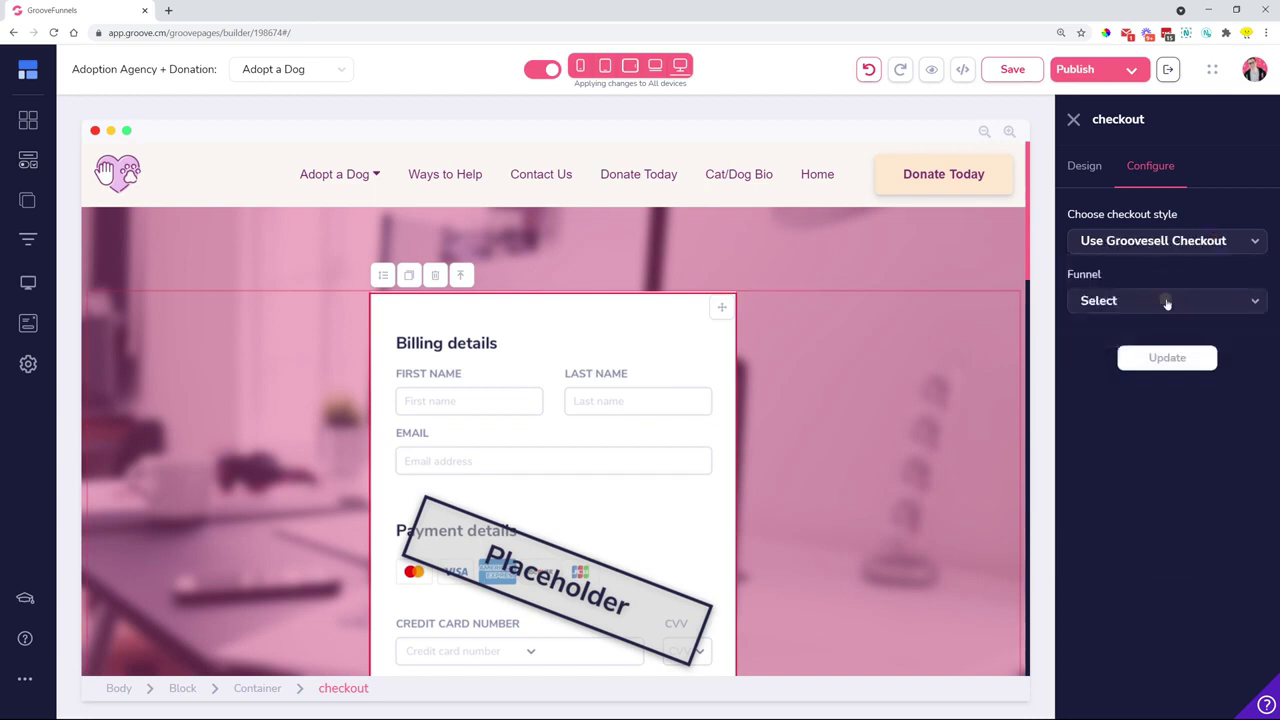
{"action": "left_click", "coordinate": [1166, 300]}
{"action": "left_click", "coordinate": [1134, 417]}
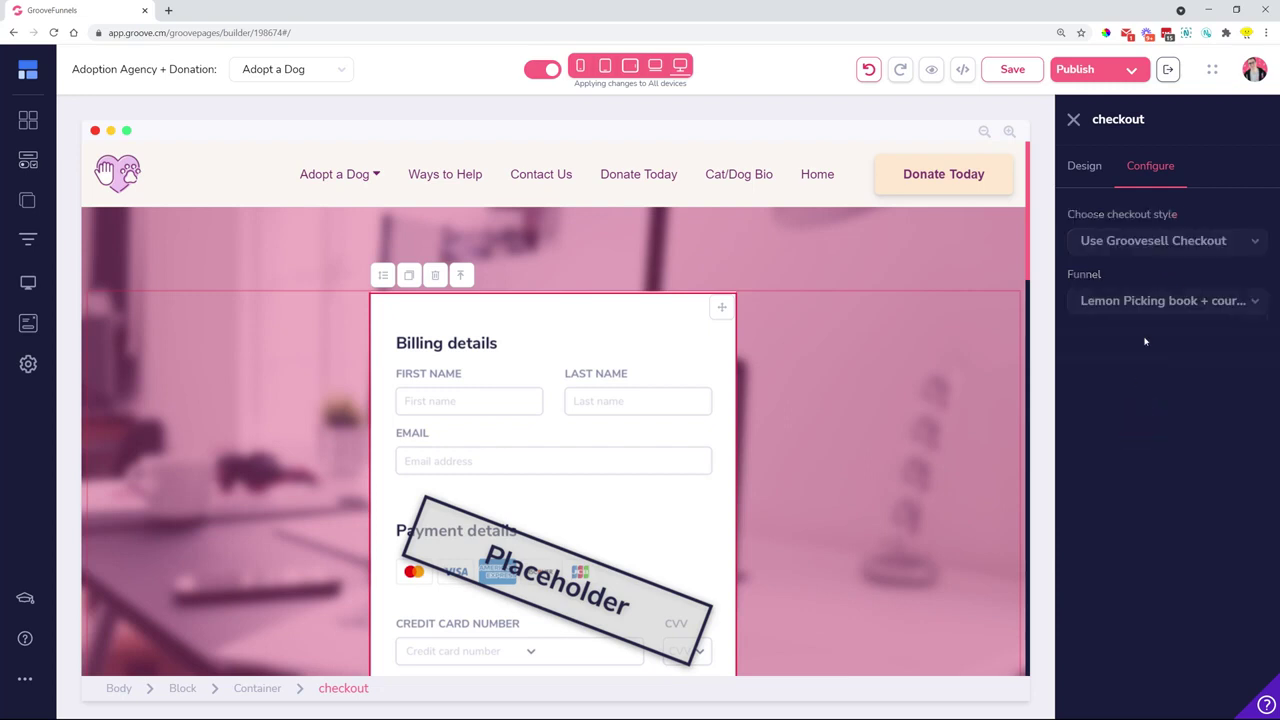
{"action": "left_click", "coordinate": [1137, 362]}
{"action": "left_click", "coordinate": [1140, 420]}
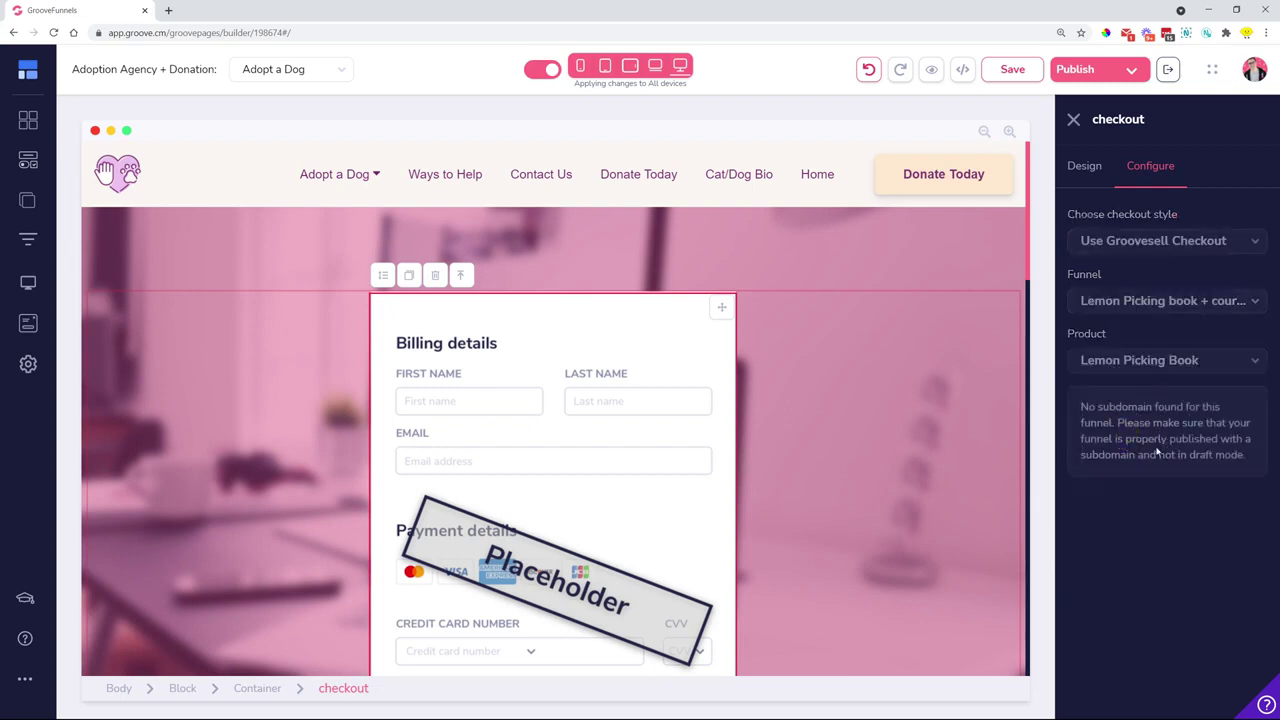
Choose external checkout code as the checkout style and close the element's settings.
{"action": "left_click", "coordinate": [1160, 241]}
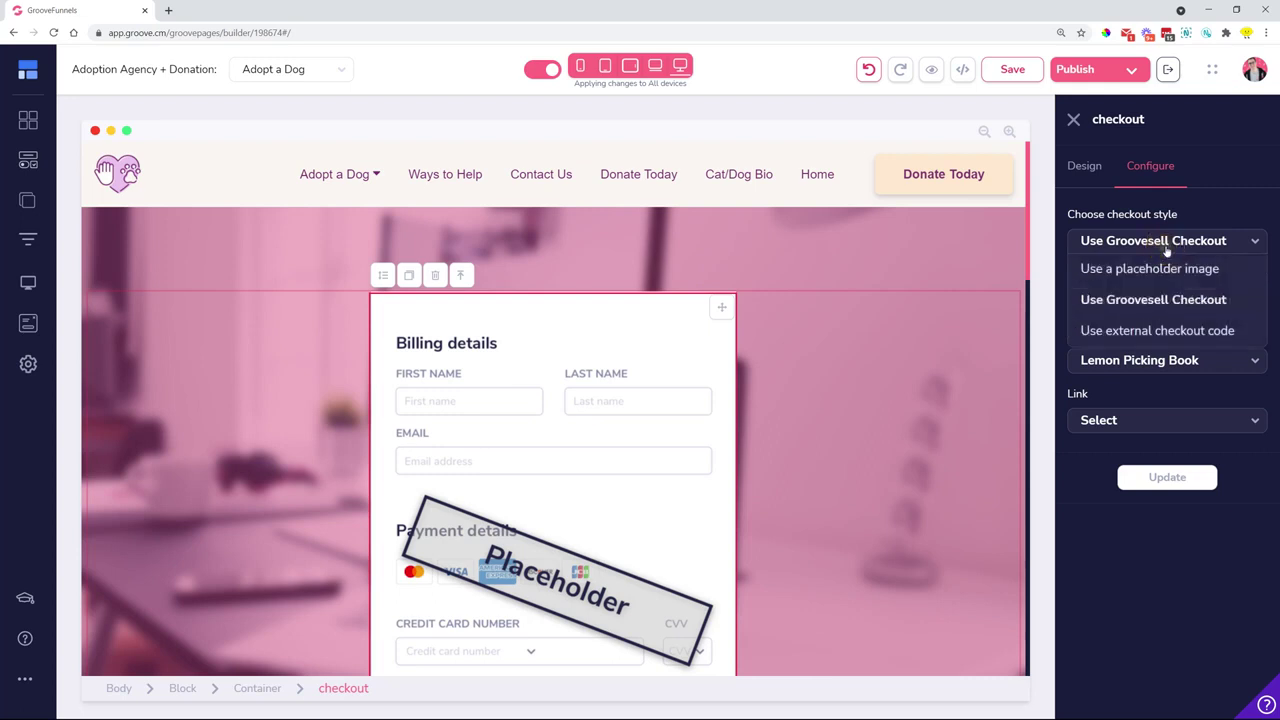
{"action": "left_click", "coordinate": [1160, 331]}
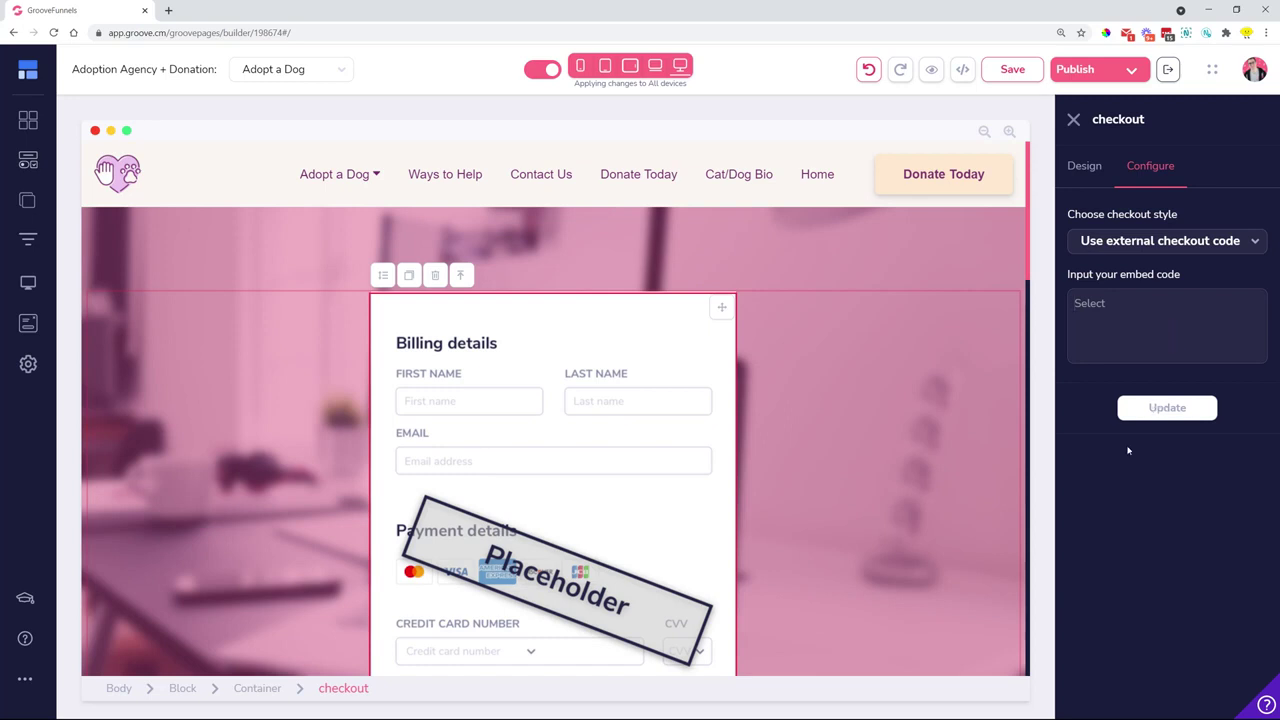
{"action": "left_click", "coordinate": [1073, 119]}
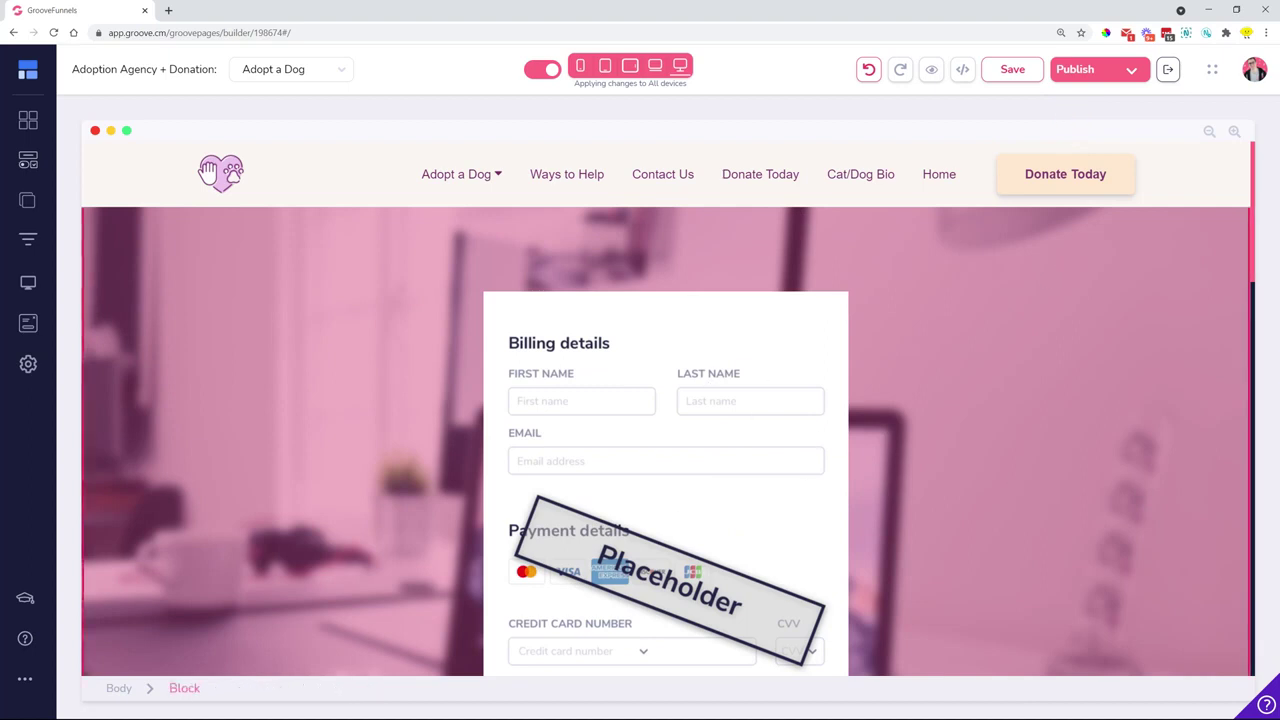
Create a new popup from the centred newsletter signup template and select its Subscribe Newsletter button.
{"action": "left_click", "coordinate": [27, 323]}
{"action": "left_click", "coordinate": [168, 230]}
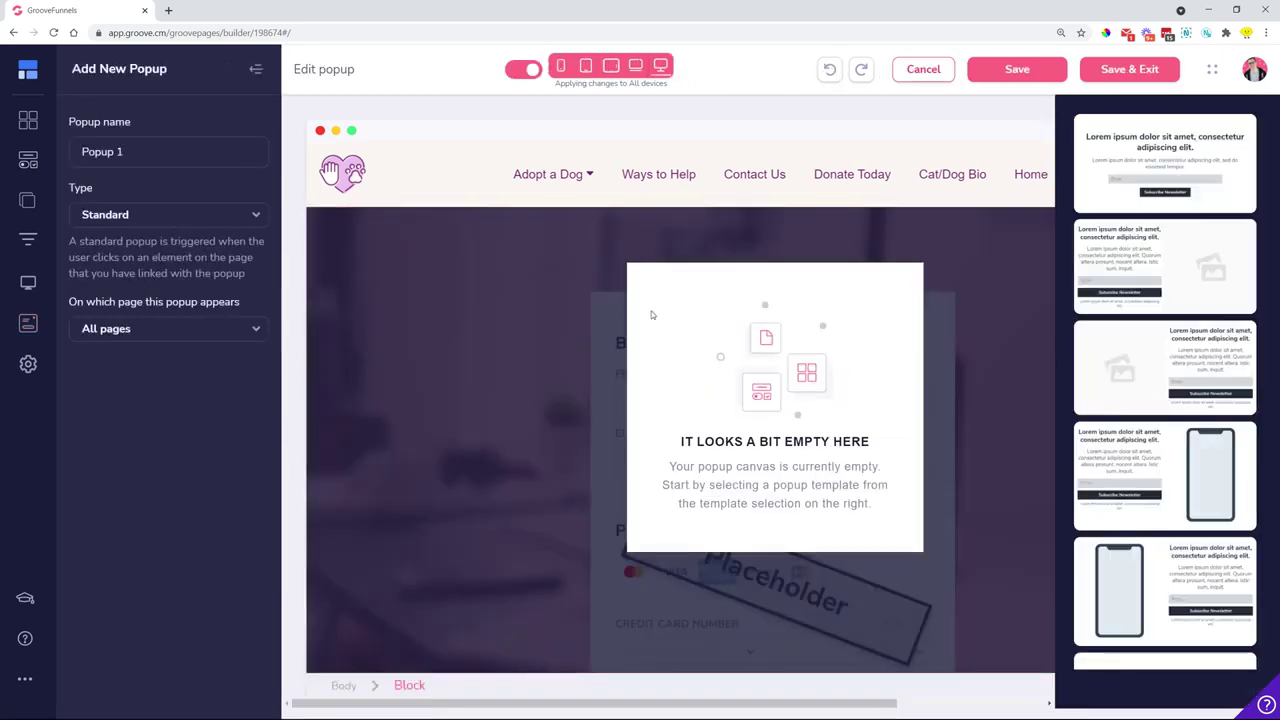
{"action": "left_click", "coordinate": [1104, 177]}
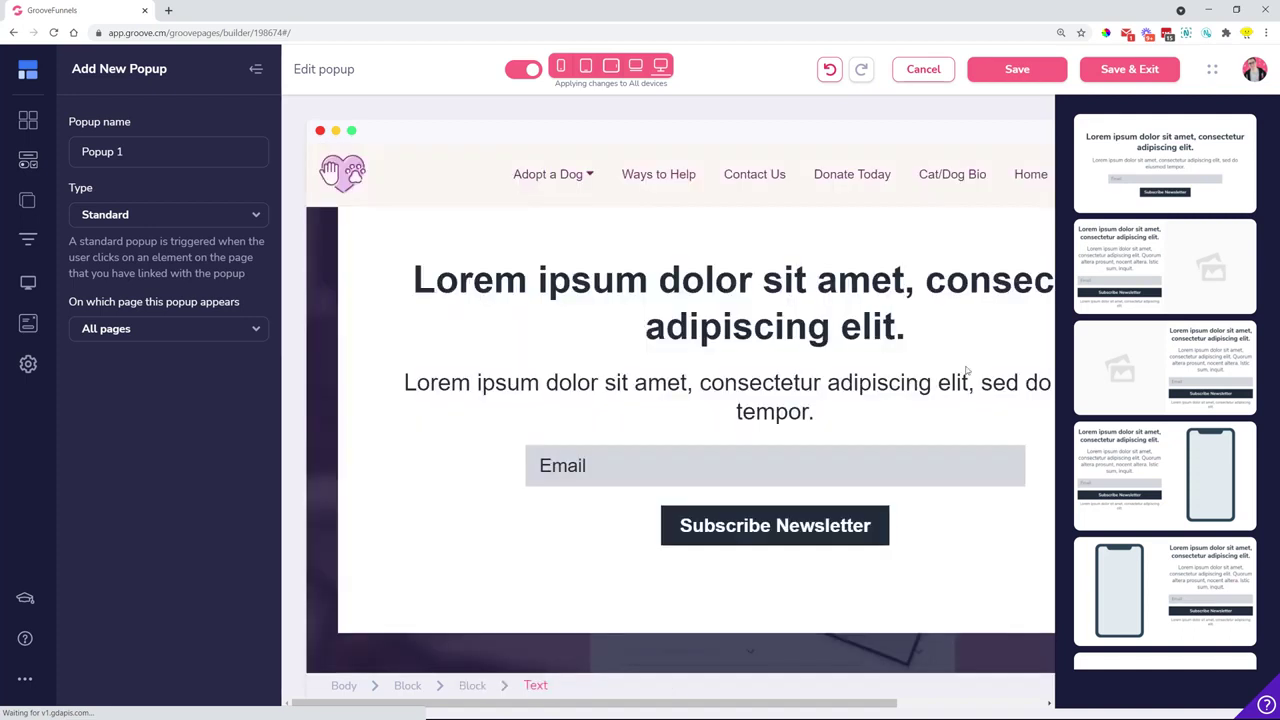
{"action": "left_click", "coordinate": [787, 530]}
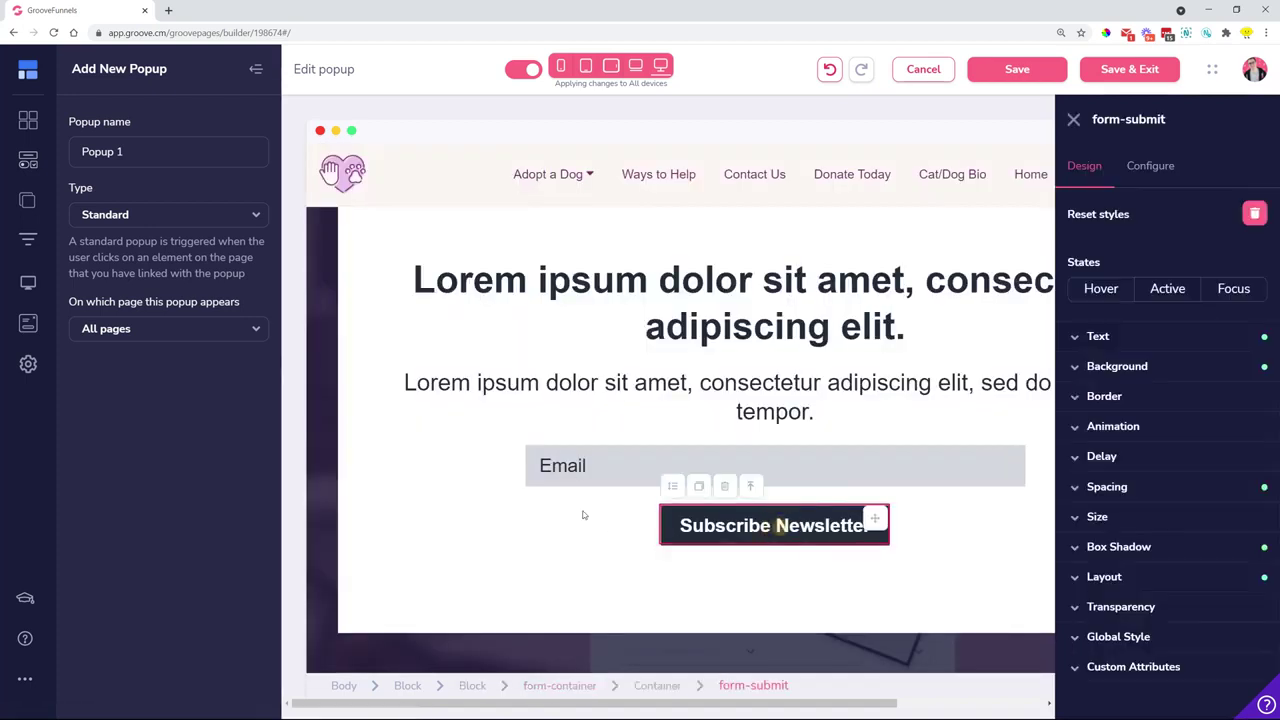
Add a Button element to the popup beneath the Subscribe Newsletter button.
{"action": "left_click", "coordinate": [28, 160]}
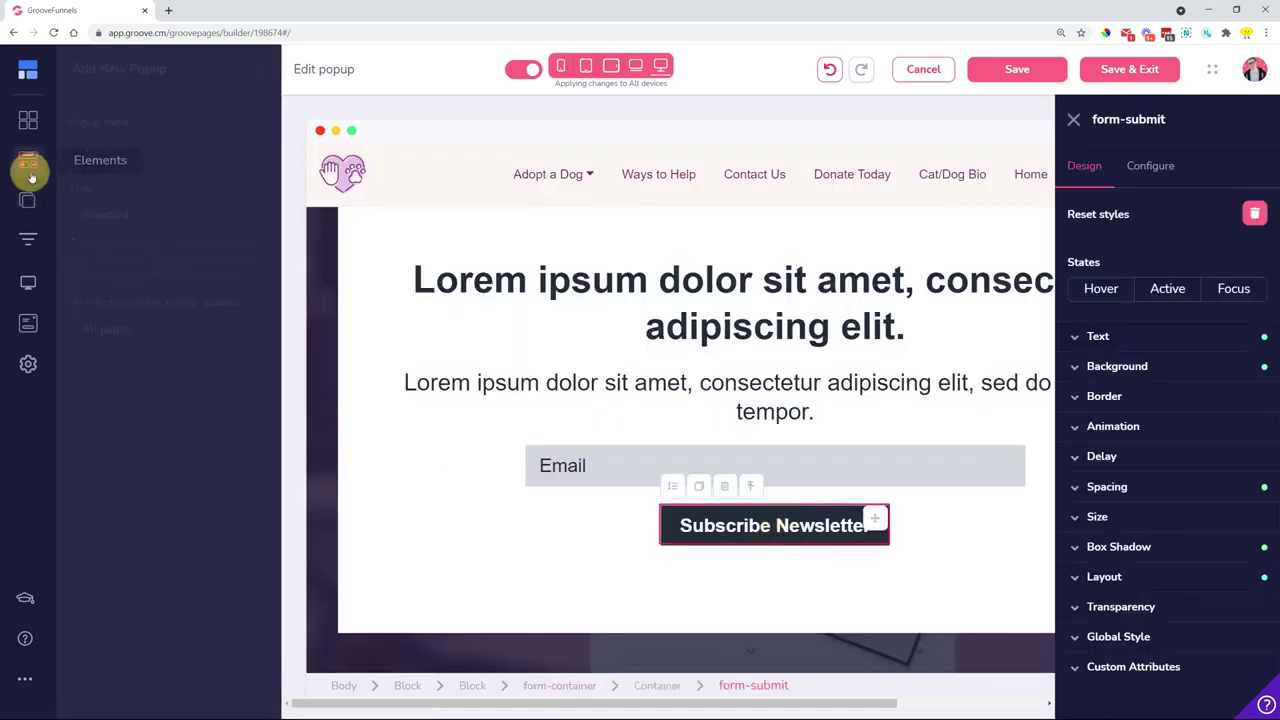
{"action": "scroll", "coordinate": [143, 397], "scroll_direction": "down", "scroll_amount": 5}
{"action": "scroll", "coordinate": [144, 397], "scroll_direction": "down", "scroll_amount": 1}
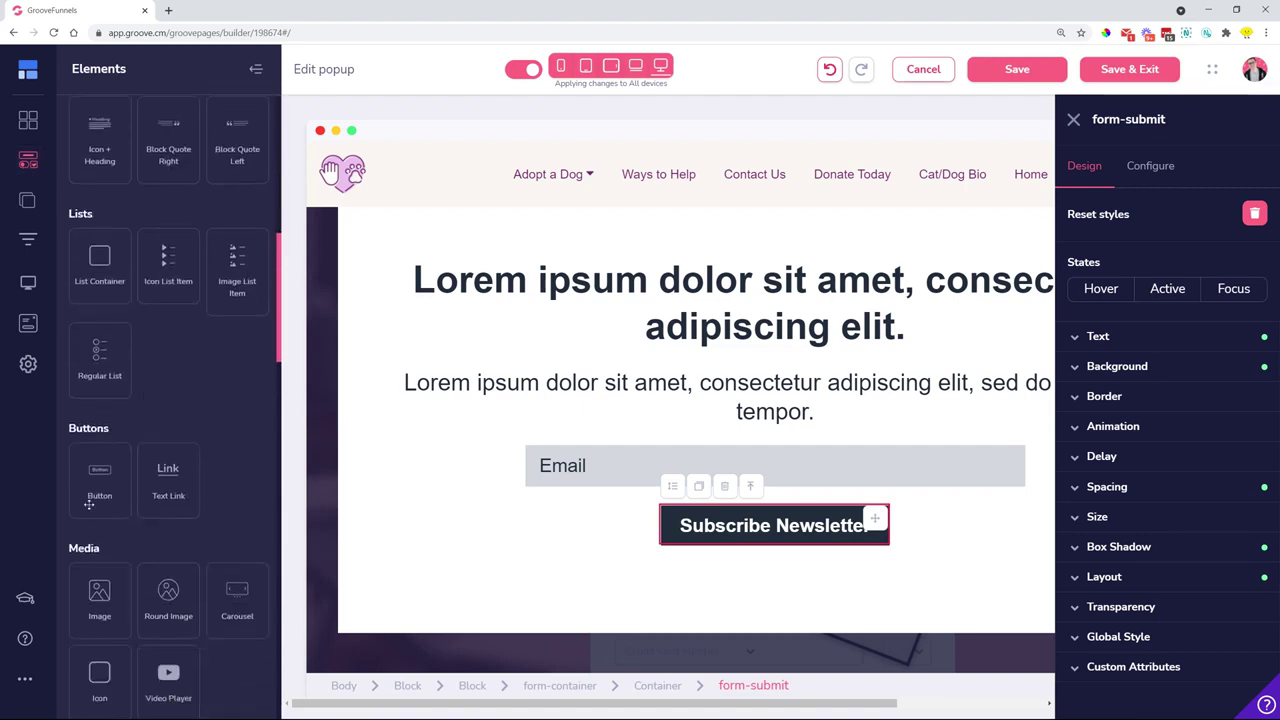
{"action": "left_click_drag", "start_coordinate": [89, 504], "coordinate": [770, 552]}
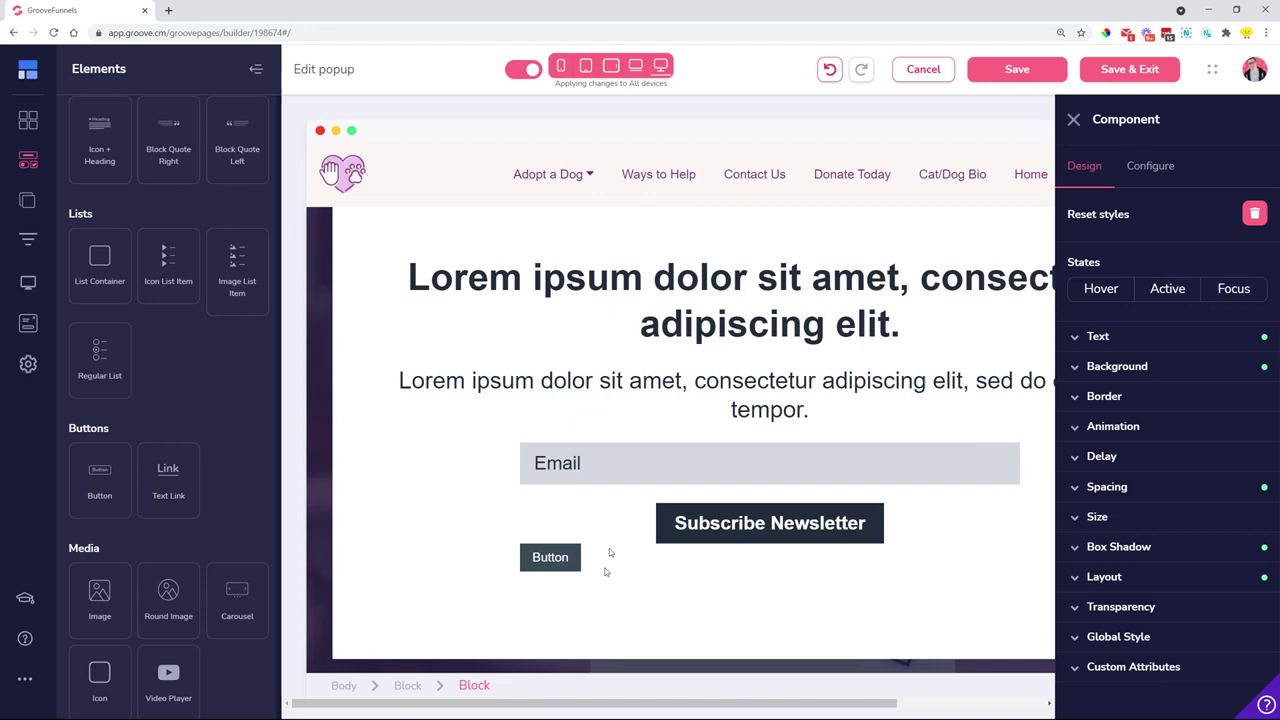
Configure the new popup button to close the popup on click.
{"action": "left_click", "coordinate": [550, 560]}
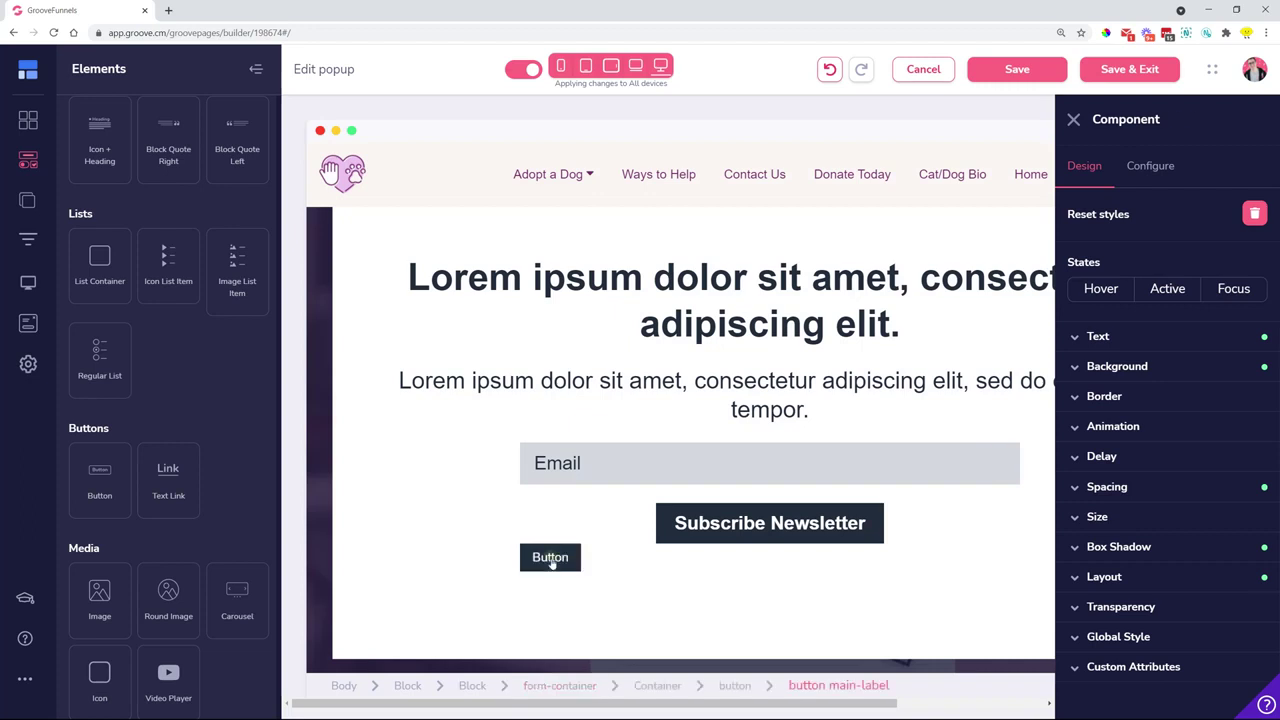
{"action": "left_click", "coordinate": [1168, 178]}
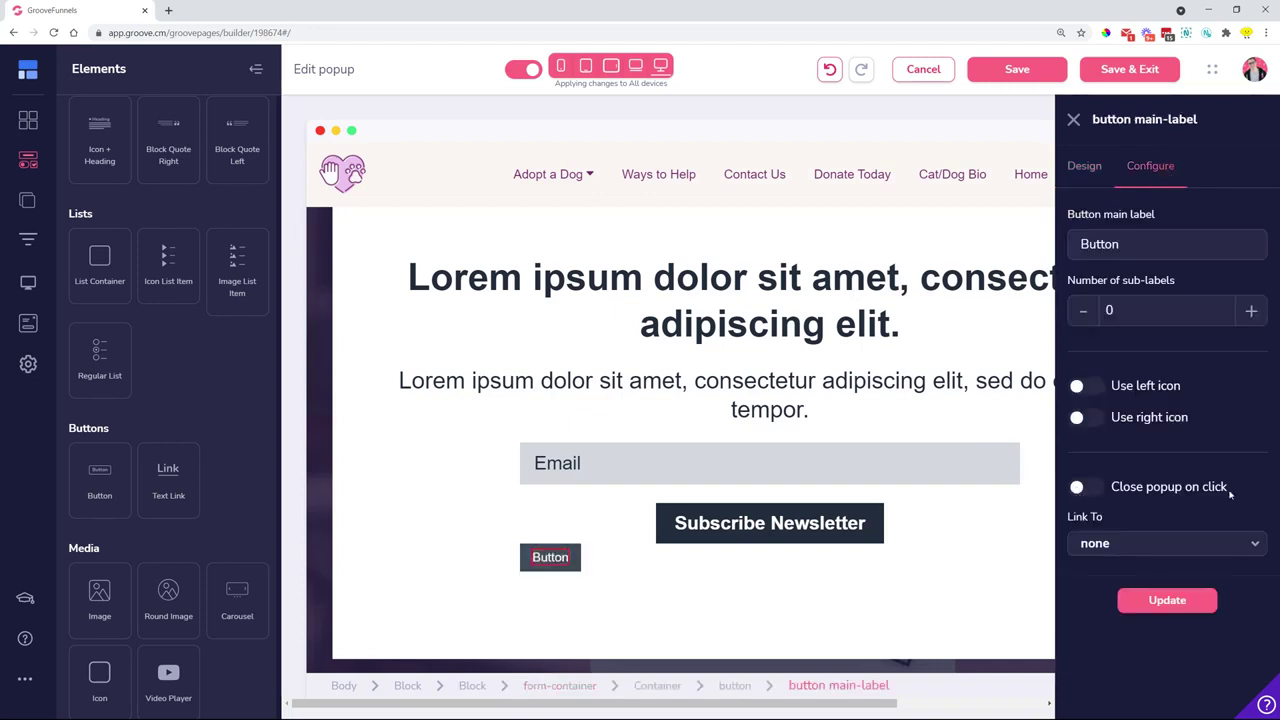
{"action": "left_click_drag", "start_coordinate": [1230, 493], "coordinate": [1104, 488]}
{"action": "left_click", "coordinate": [1085, 487]}
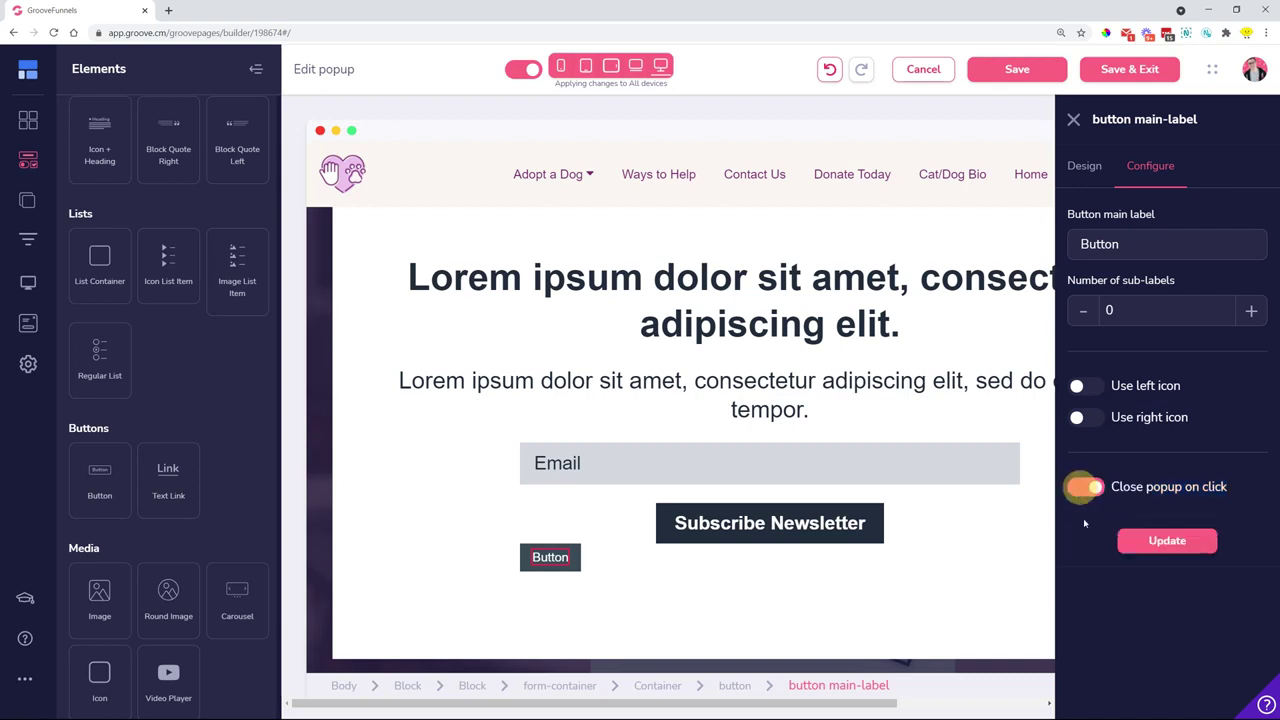
{"action": "left_click", "coordinate": [1088, 488]}
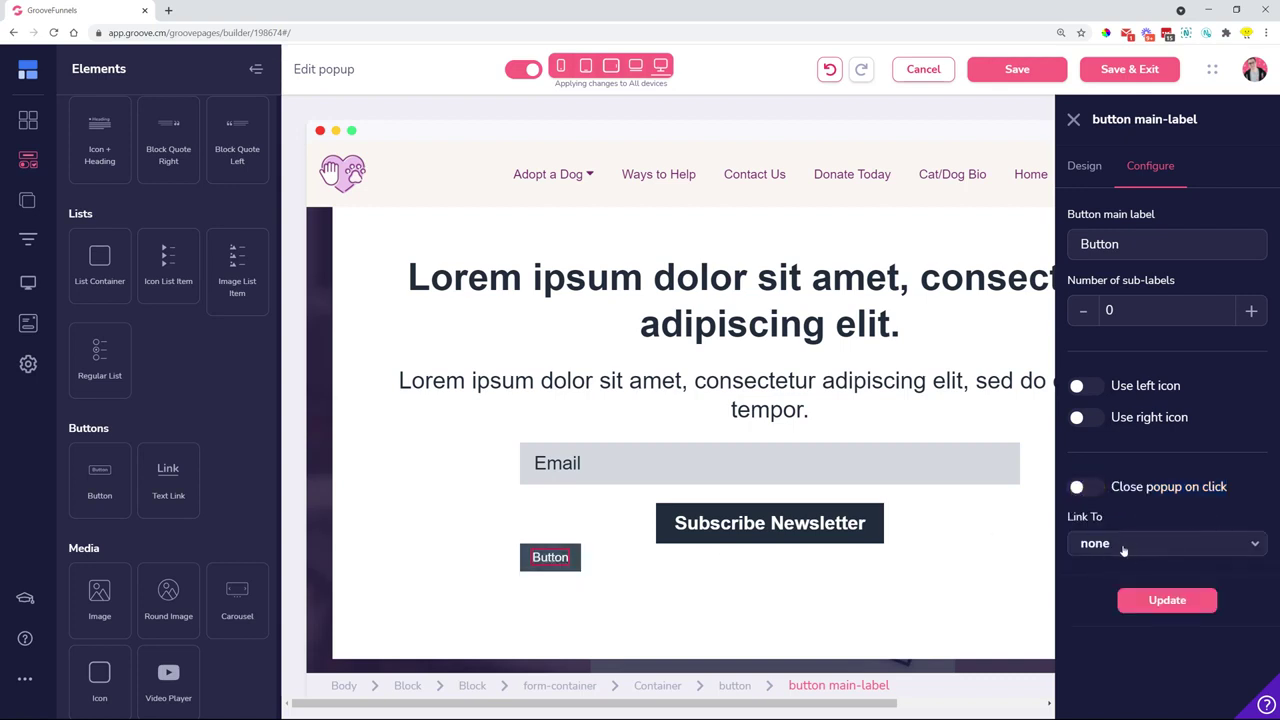
{"action": "left_click", "coordinate": [1090, 488]}
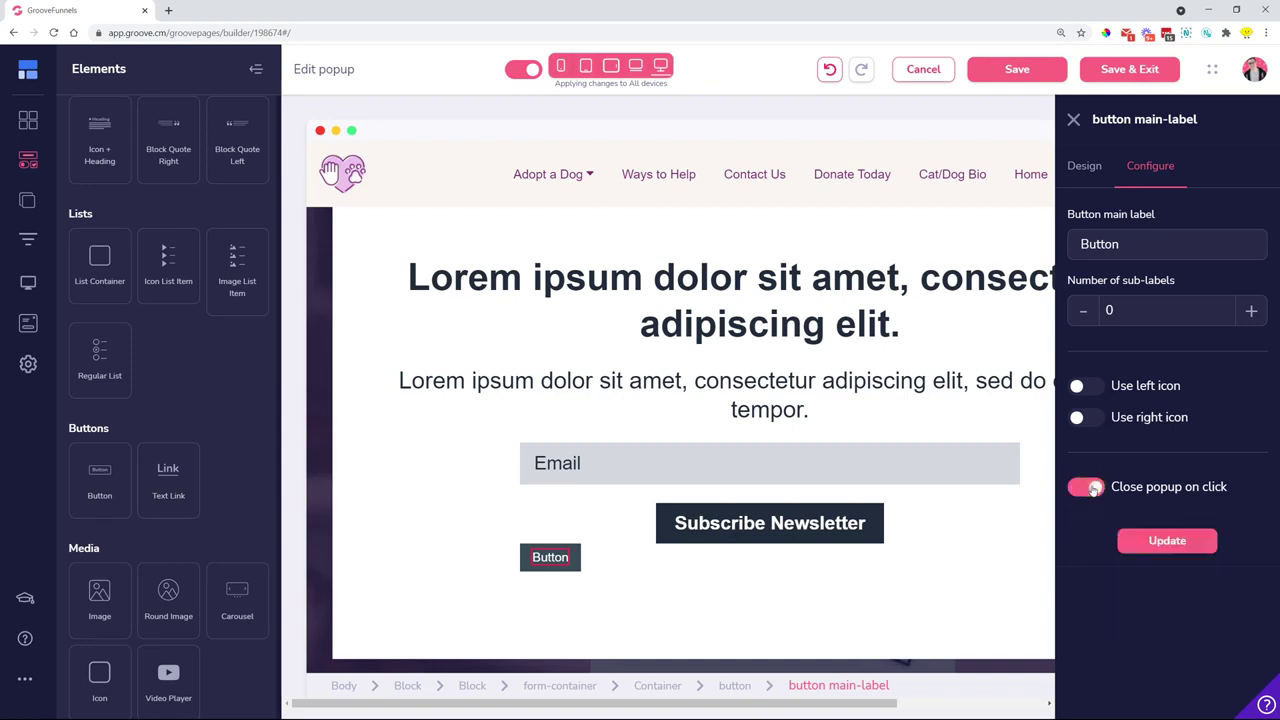
Set the new button's main label to "No, I am not interested" and update the element.
{"action": "double_click", "coordinate": [1100, 244]}
{"action": "type", "text": "C"}
{"action": "key", "text": "BackSpace"}
{"action": "type", "text": "No, I am not inter"}
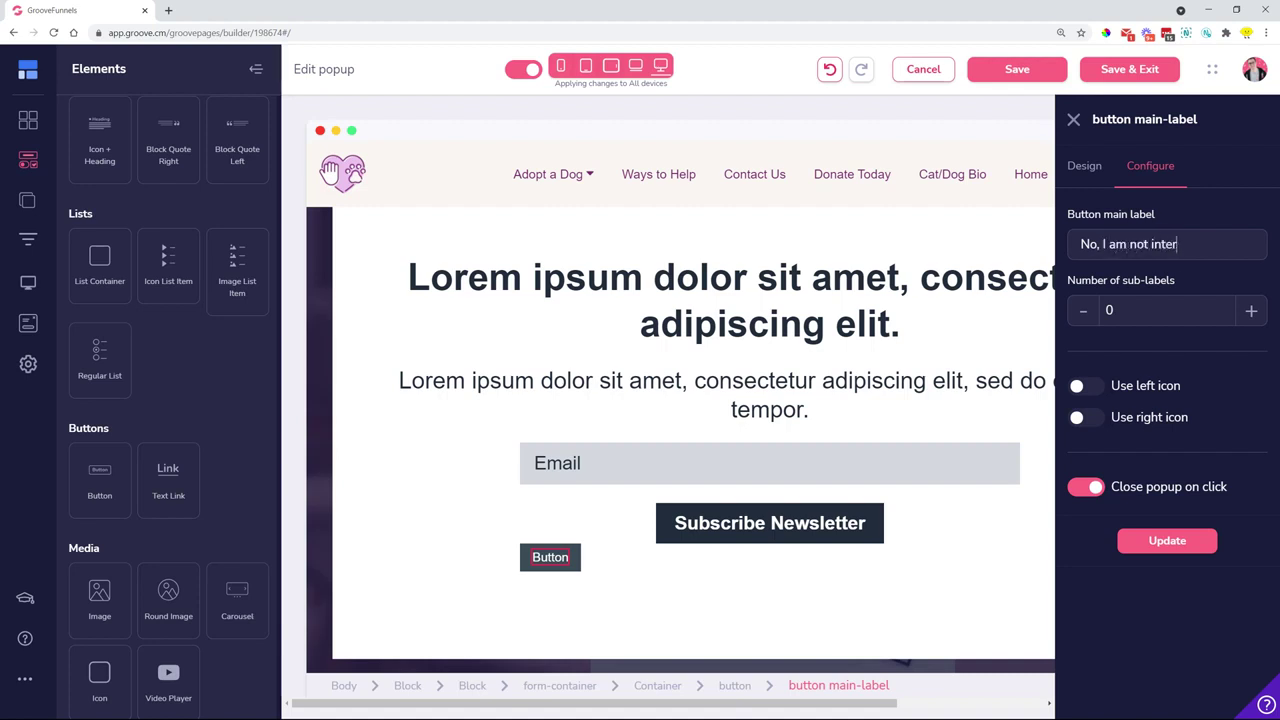
{"action": "type", "text": "ested"}
{"action": "left_click", "coordinate": [1173, 546]}
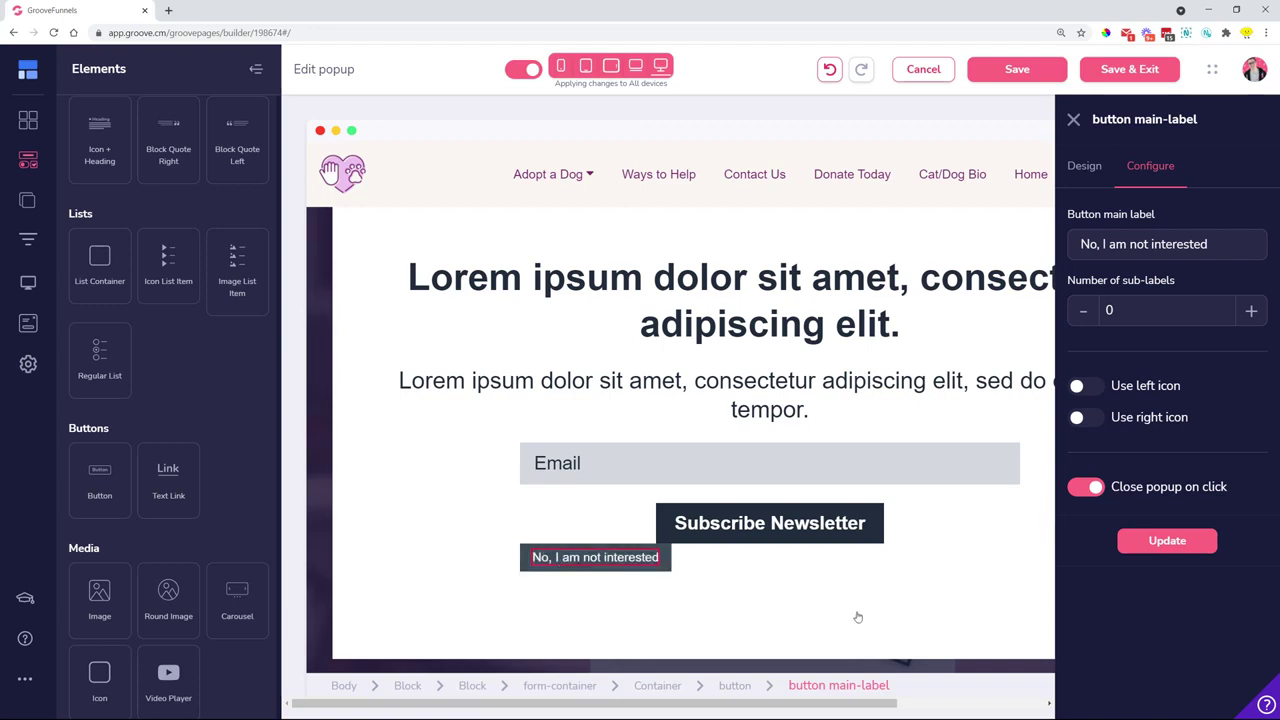
Review the new button's close-on-click setting, save the popup and leave the popup editor.
{"action": "left_click", "coordinate": [657, 586]}
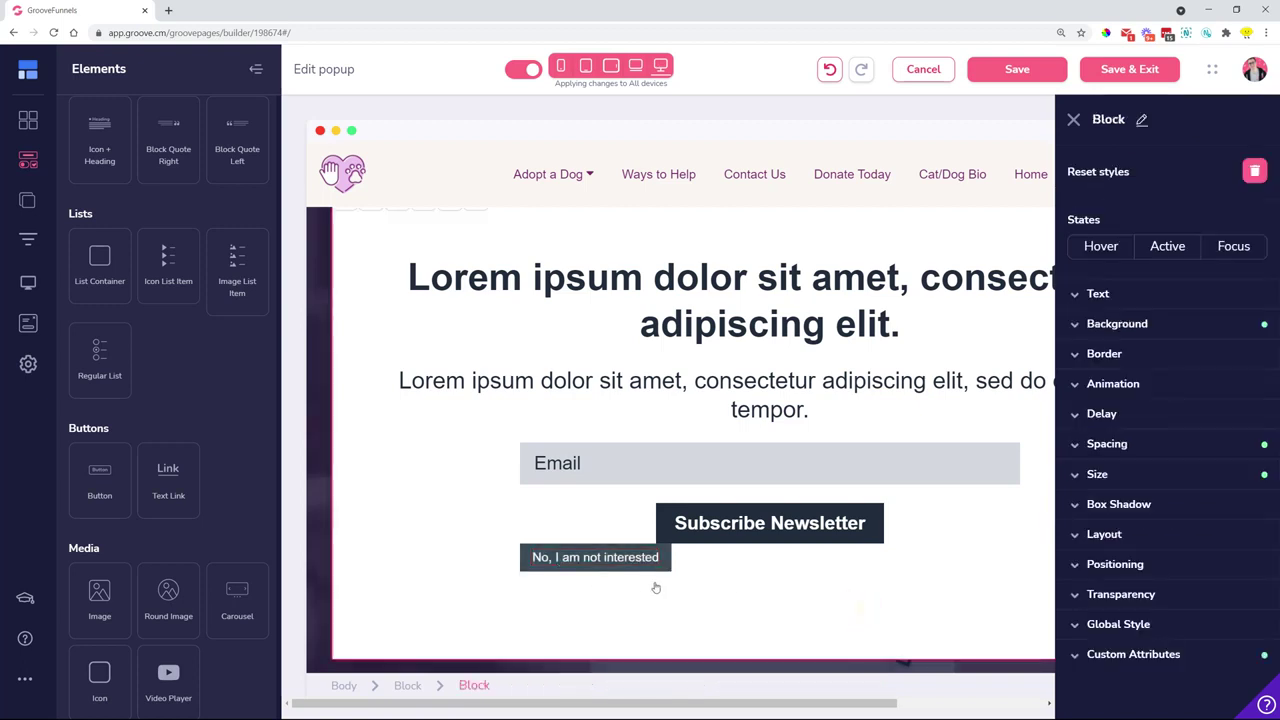
{"action": "left_click", "coordinate": [558, 563]}
{"action": "left_click", "coordinate": [1150, 166]}
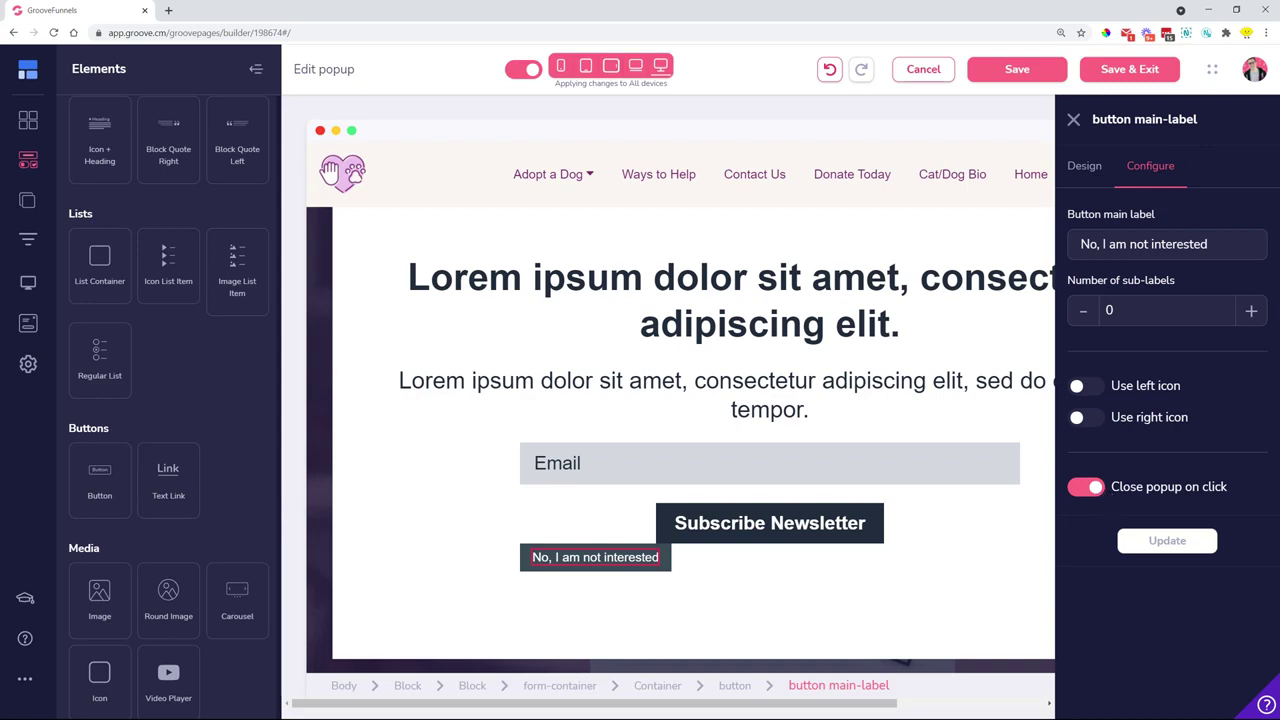
{"action": "left_click_drag", "start_coordinate": [1112, 488], "coordinate": [1237, 491]}
{"action": "left_click", "coordinate": [1140, 508]}
{"action": "left_click", "coordinate": [1038, 78]}
{"action": "left_click", "coordinate": [923, 70]}
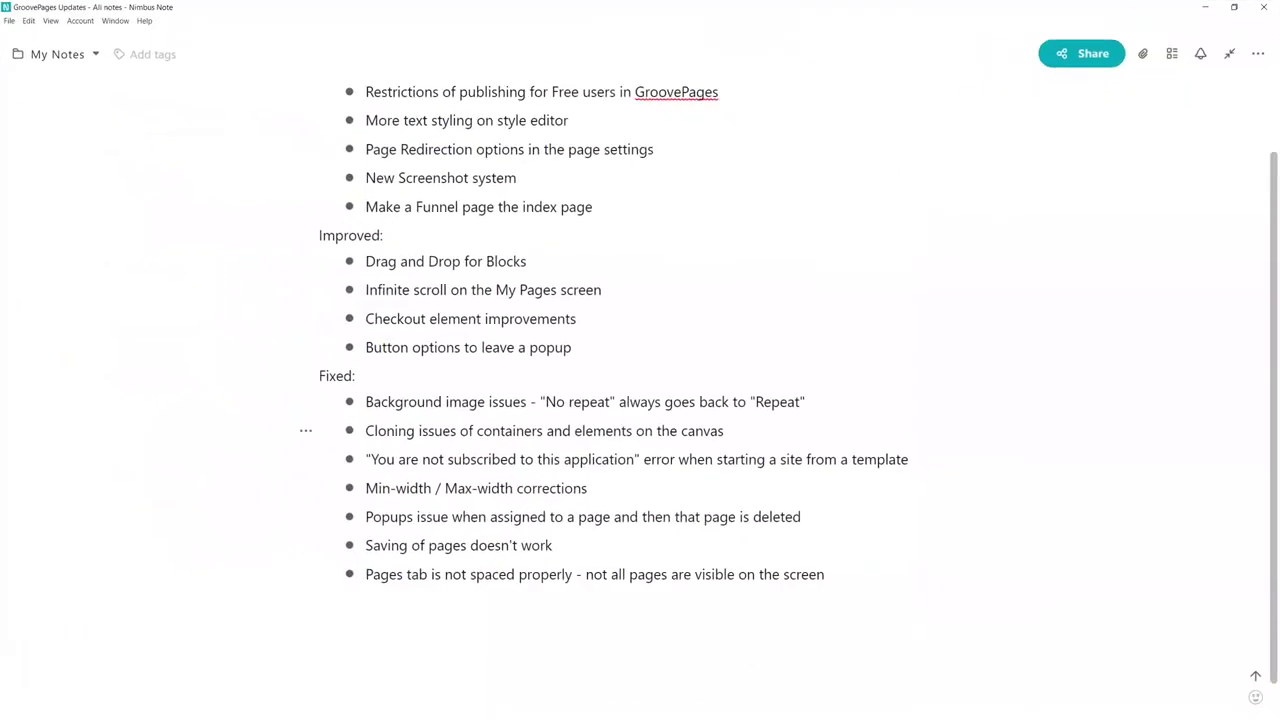
In the Nimbus Note update list, highlight the fixes for background image repeat and for cloning containers and elements.
{"action": "left_click_drag", "start_coordinate": [372, 402], "coordinate": [609, 402]}
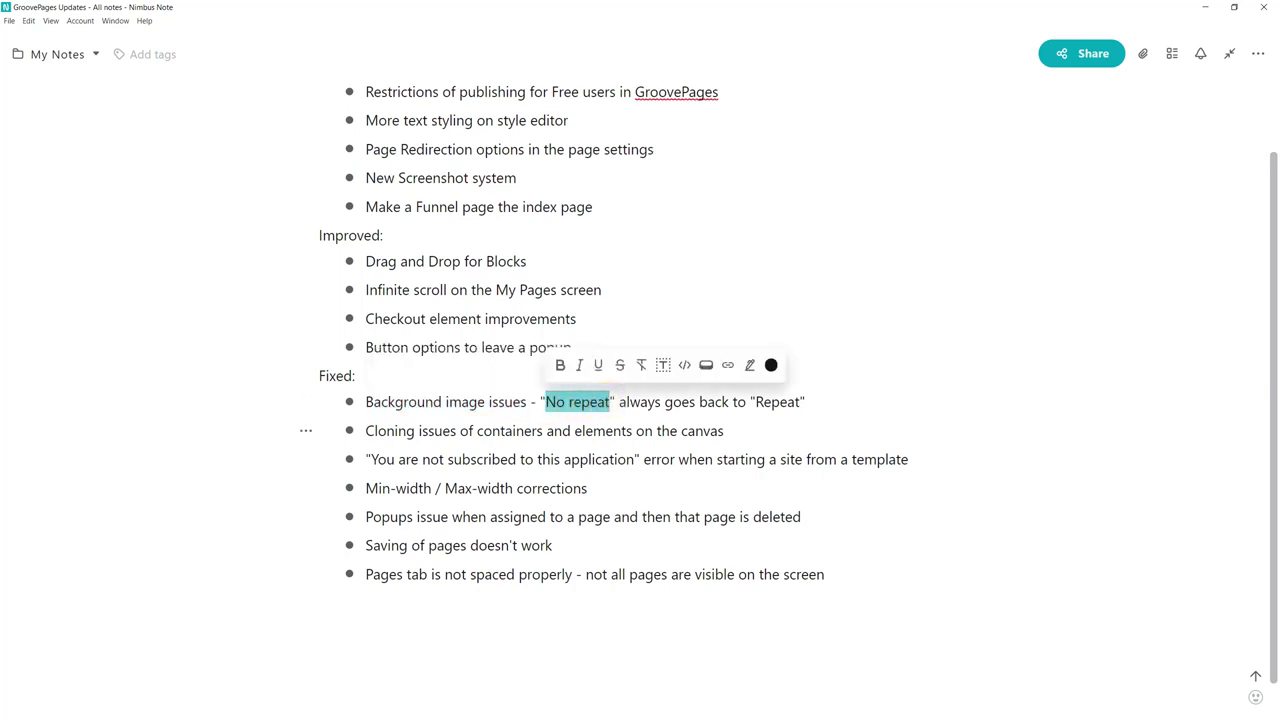
{"action": "left_click_drag", "start_coordinate": [756, 404], "coordinate": [794, 407]}
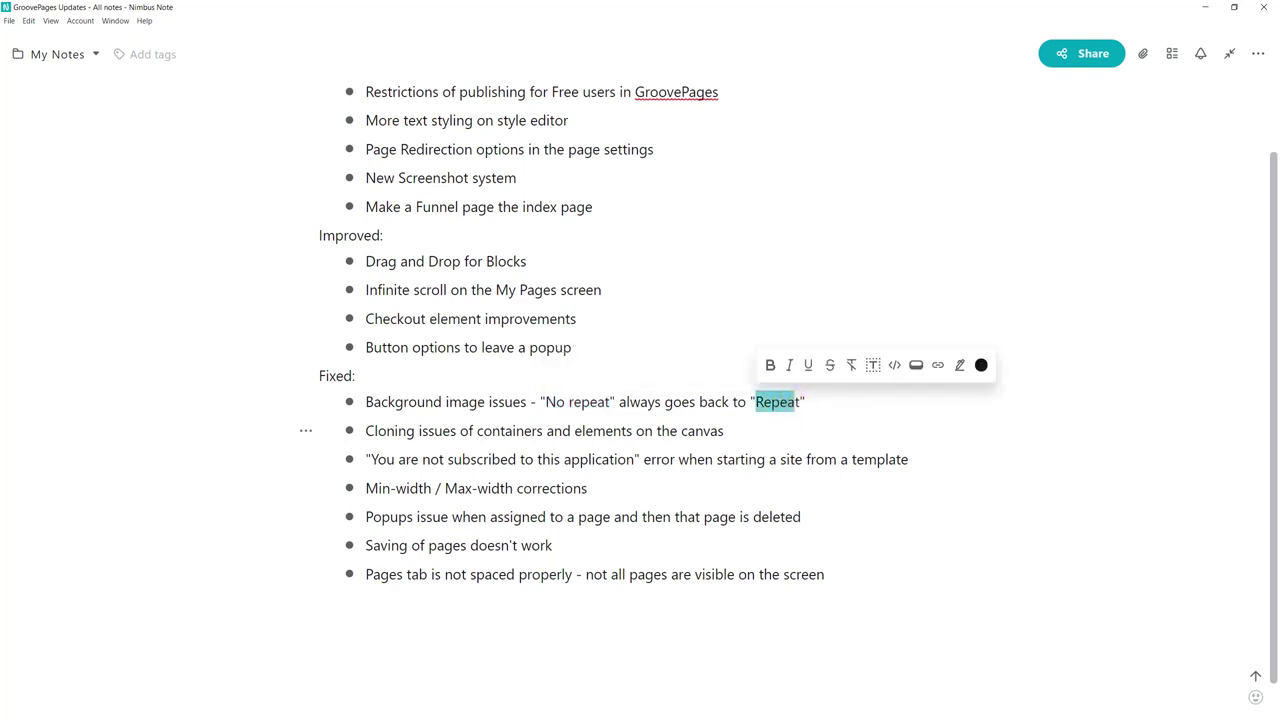
{"action": "left_click_drag", "start_coordinate": [366, 431], "coordinate": [723, 430]}
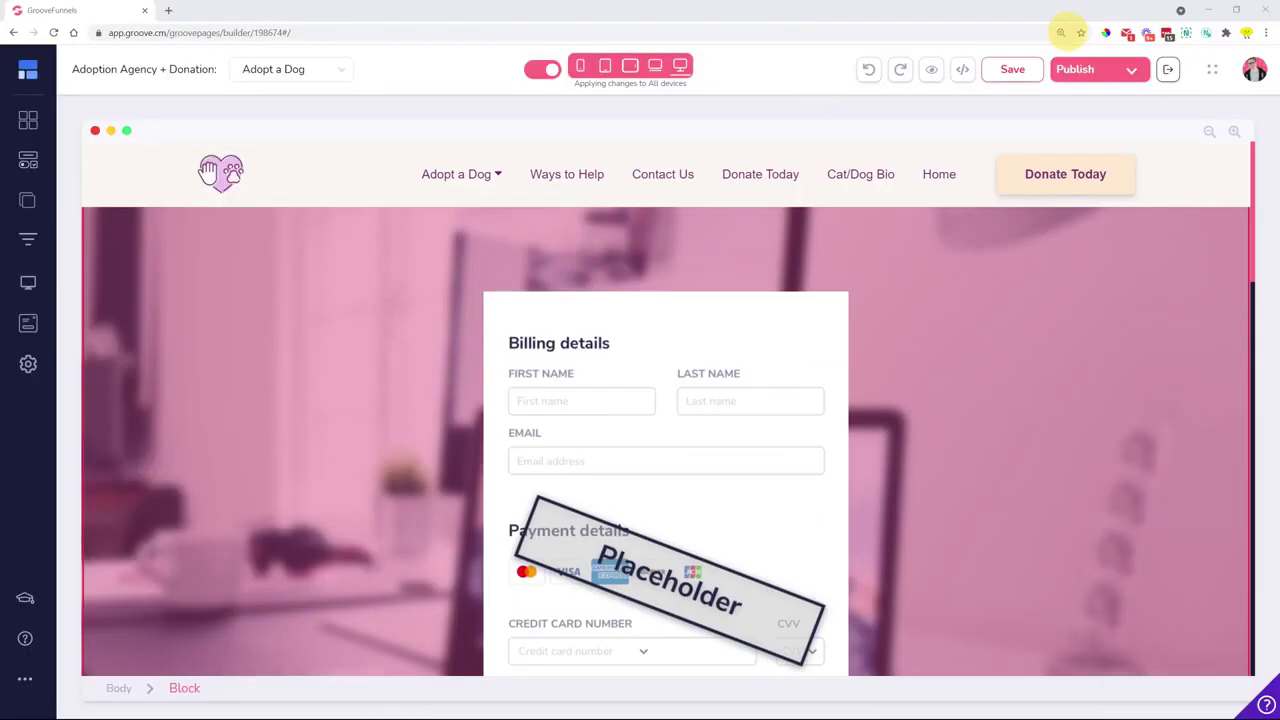
Switch back to GroovePages and clone the "NOT SURE? SEE HOW YOU CAN HELP!" button below the Lovable Dogs & Cats heading.
{"action": "left_click", "coordinate": [316, 285]}
{"action": "scroll", "coordinate": [303, 283], "scroll_direction": "down", "scroll_amount": 3}
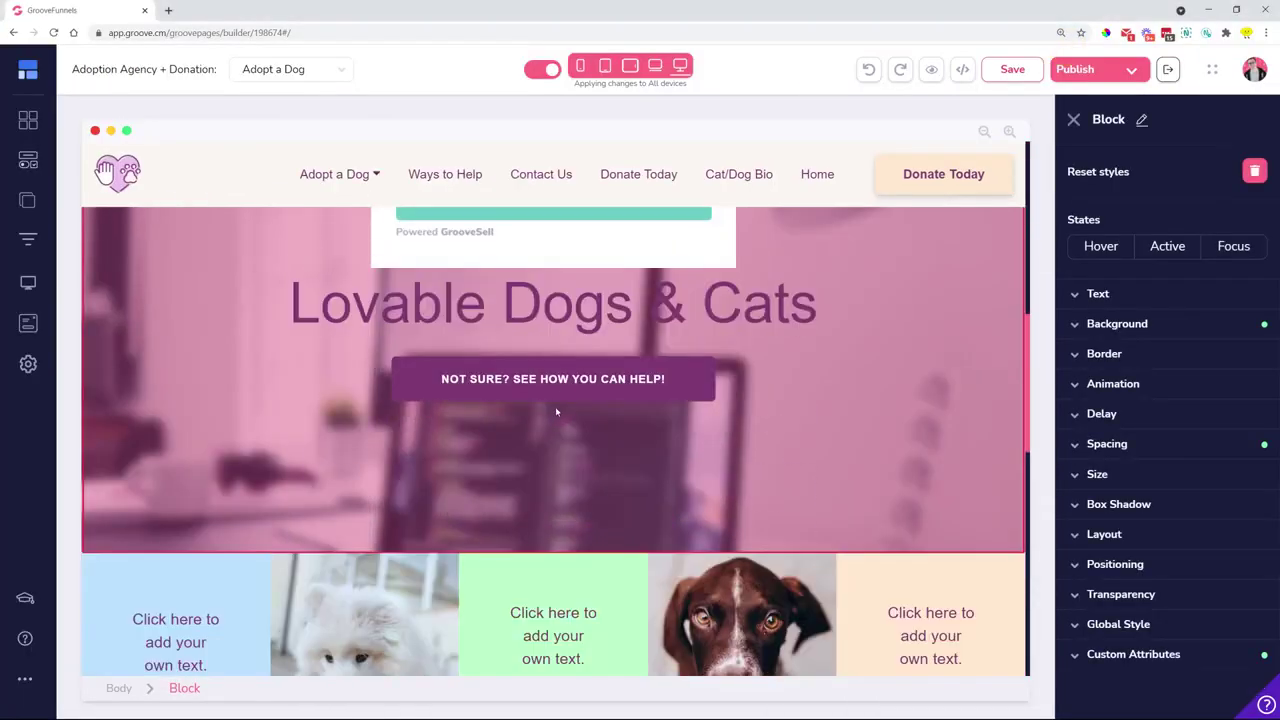
{"action": "left_click", "coordinate": [555, 406]}
{"action": "left_click", "coordinate": [428, 341]}
{"action": "left_click", "coordinate": [428, 341]}
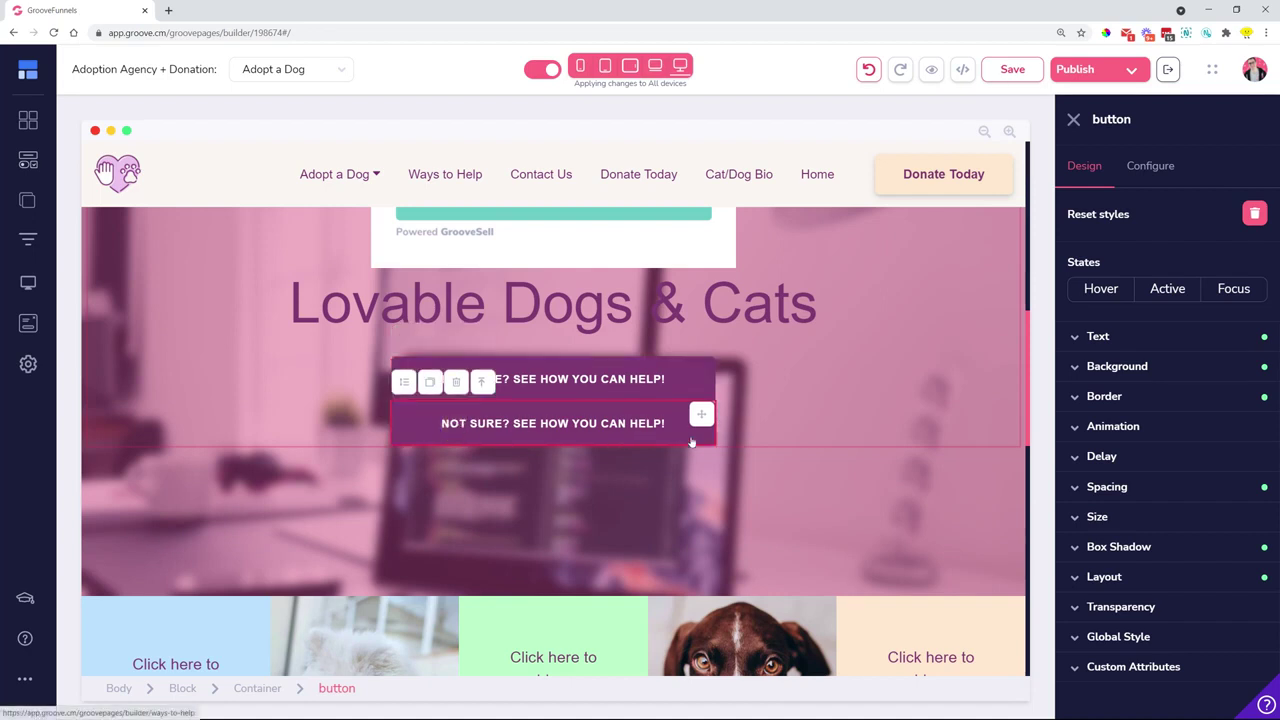
Delete the cloned "NOT SURE? SEE HOW YOU CAN HELP!" button and confirm the removal.
{"action": "left_click", "coordinate": [580, 497]}
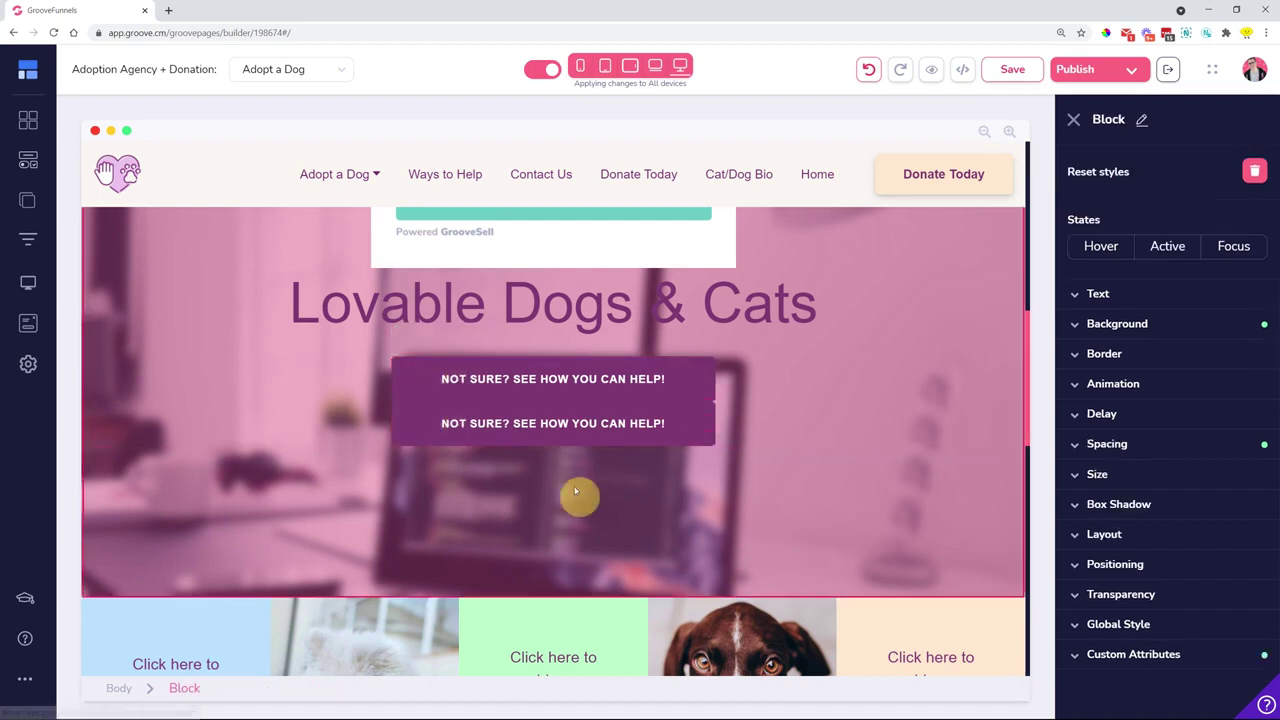
{"action": "left_click", "coordinate": [551, 443]}
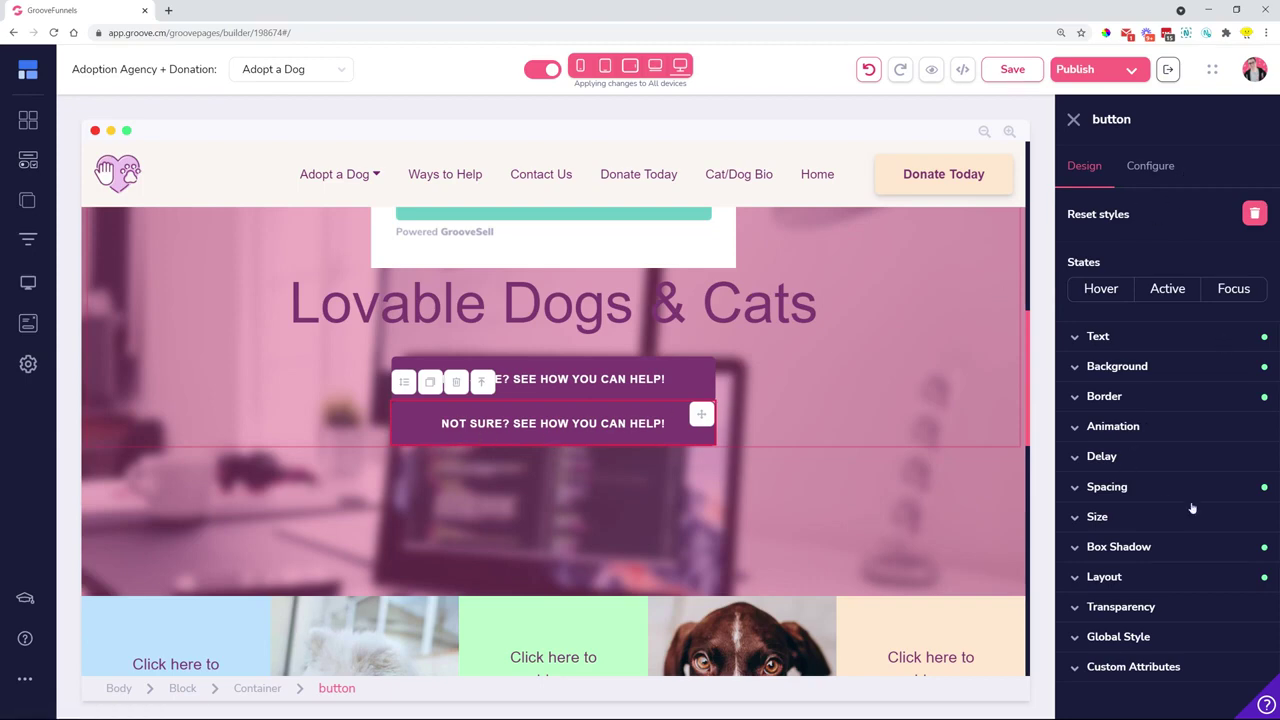
{"action": "left_click", "coordinate": [456, 382]}
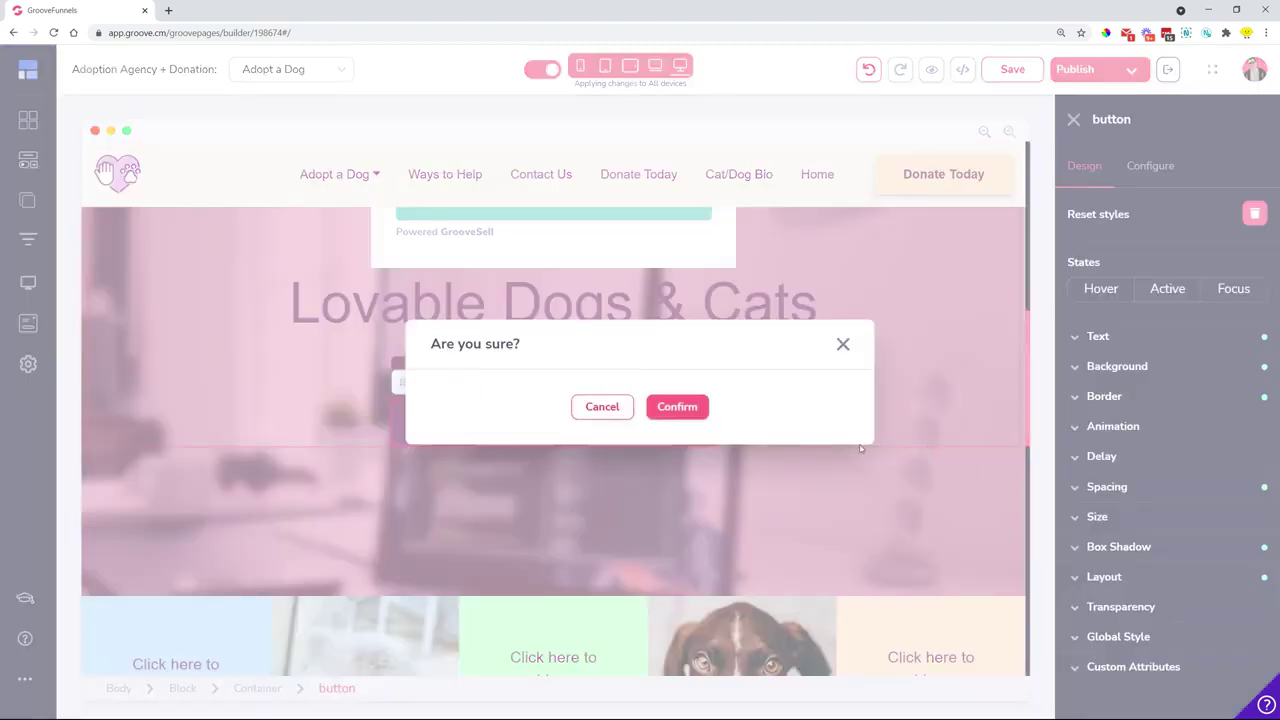
{"action": "left_click", "coordinate": [677, 406]}
{"action": "scroll", "coordinate": [743, 408], "scroll_direction": "up", "scroll_amount": 3}
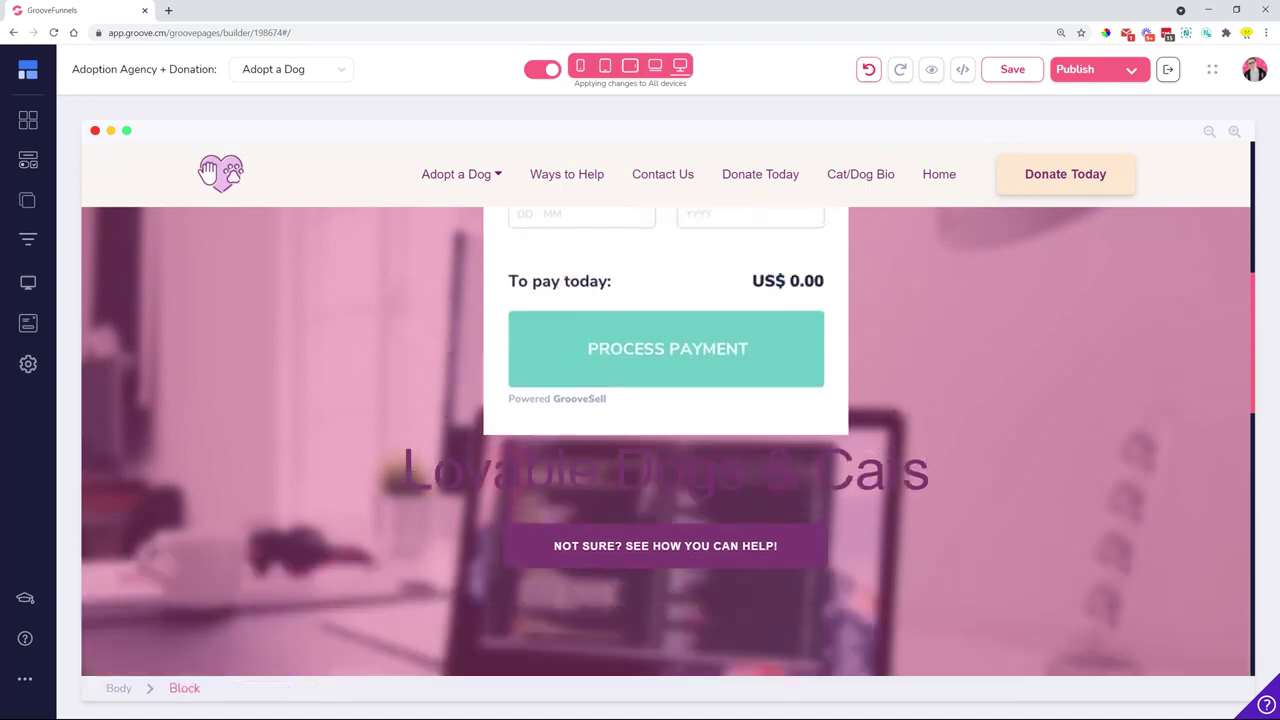
Switch to Nimbus Note and highlight the fixes for the template subscription error and the min-width / max-width corrections.
{"action": "left_click_drag", "start_coordinate": [786, 719], "coordinate": [477, 2]}
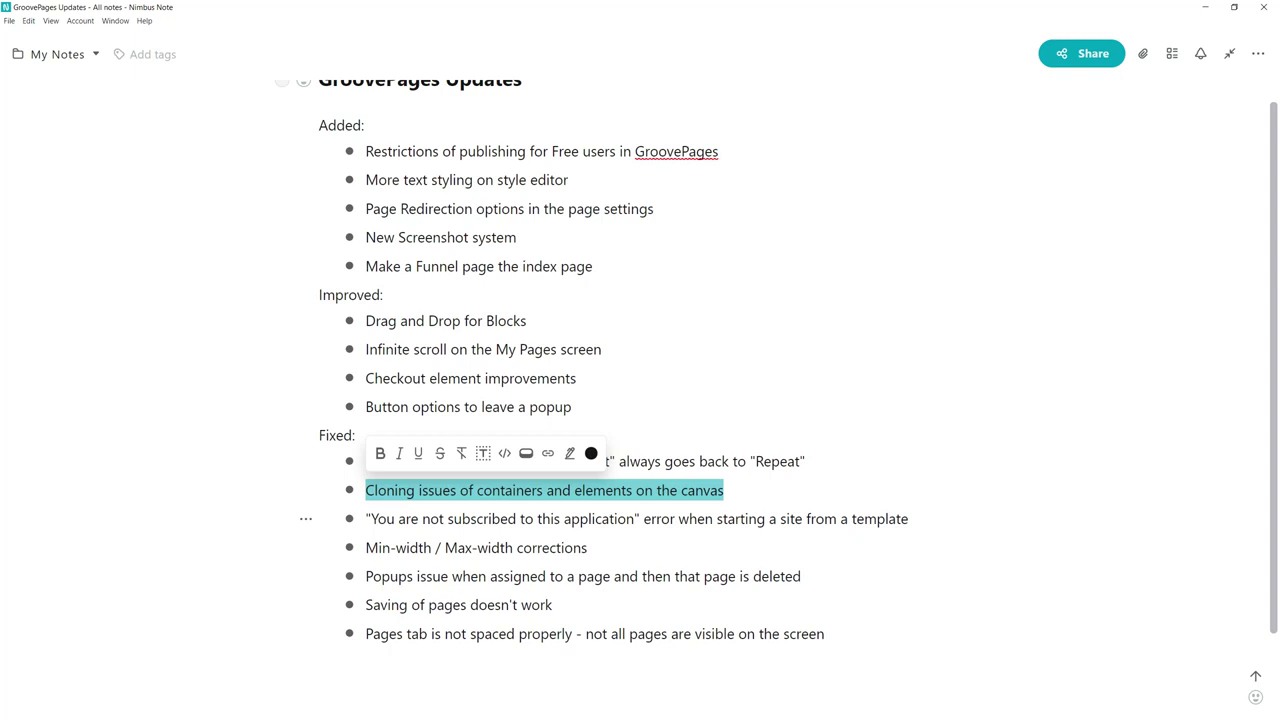
{"action": "left_click_drag", "start_coordinate": [908, 519], "coordinate": [838, 519]}
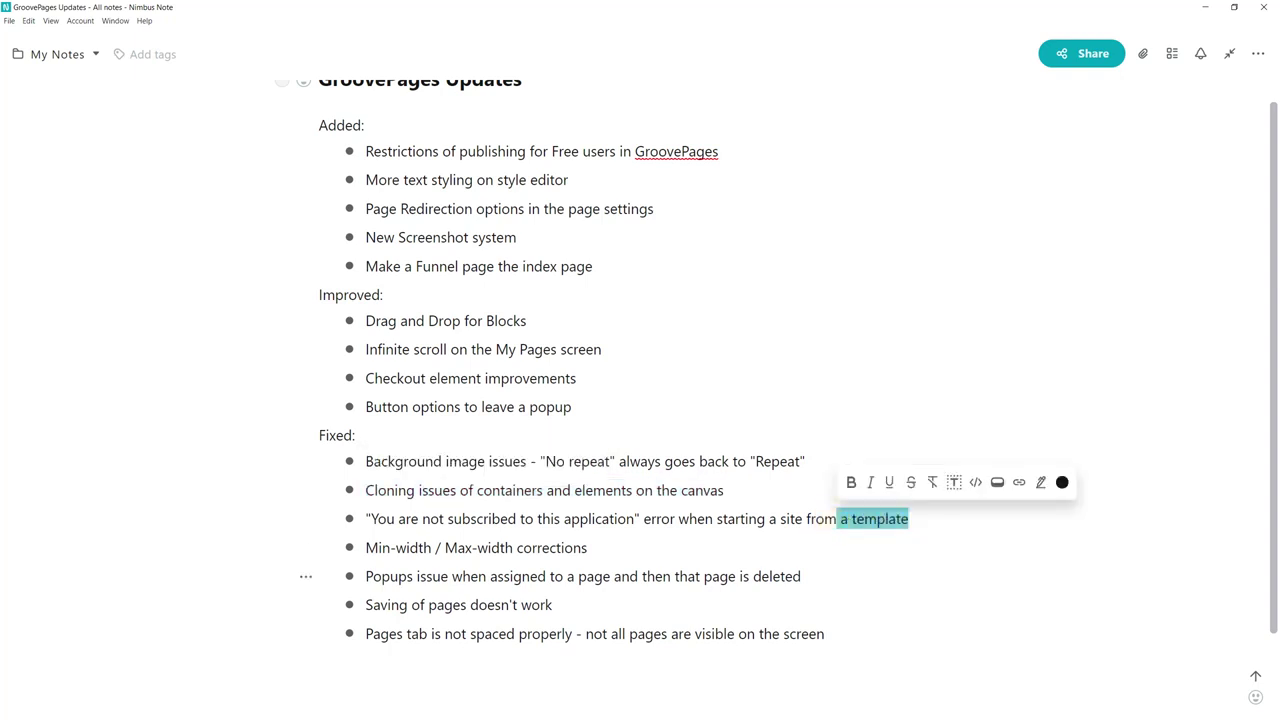
{"action": "left_click_drag", "start_coordinate": [366, 519], "coordinate": [639, 521]}
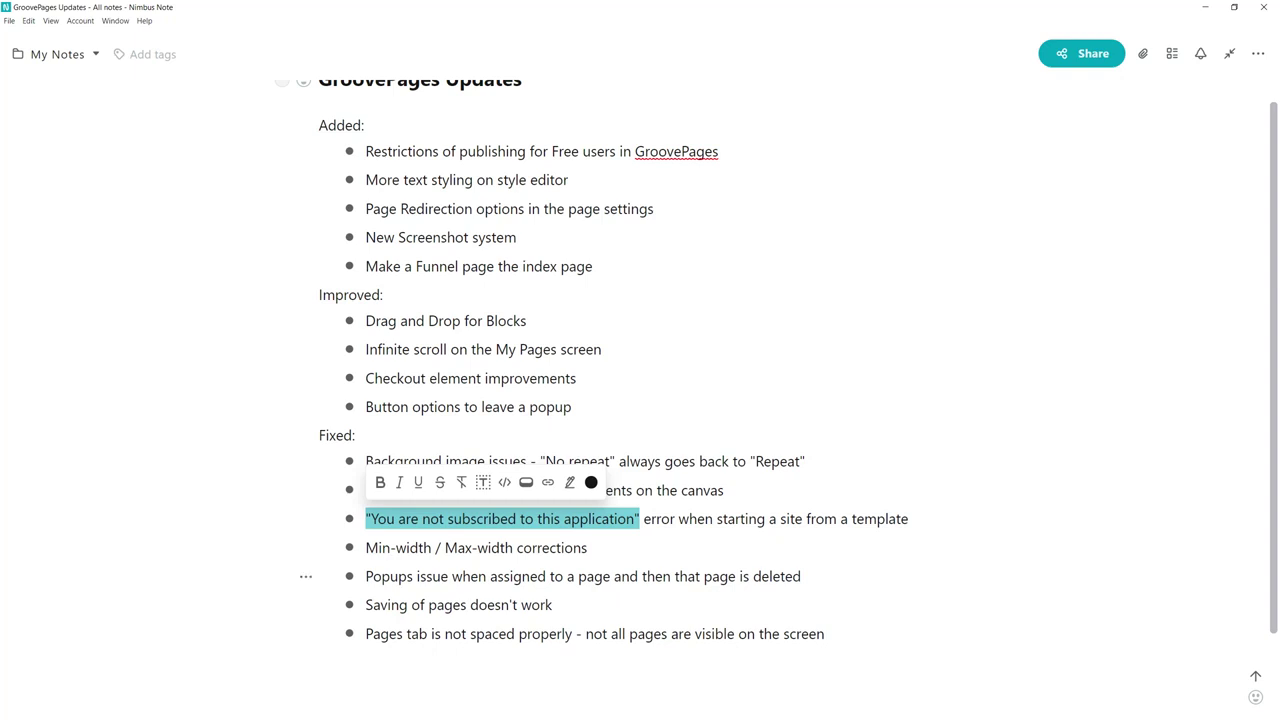
{"action": "left_click_drag", "start_coordinate": [366, 548], "coordinate": [592, 547]}
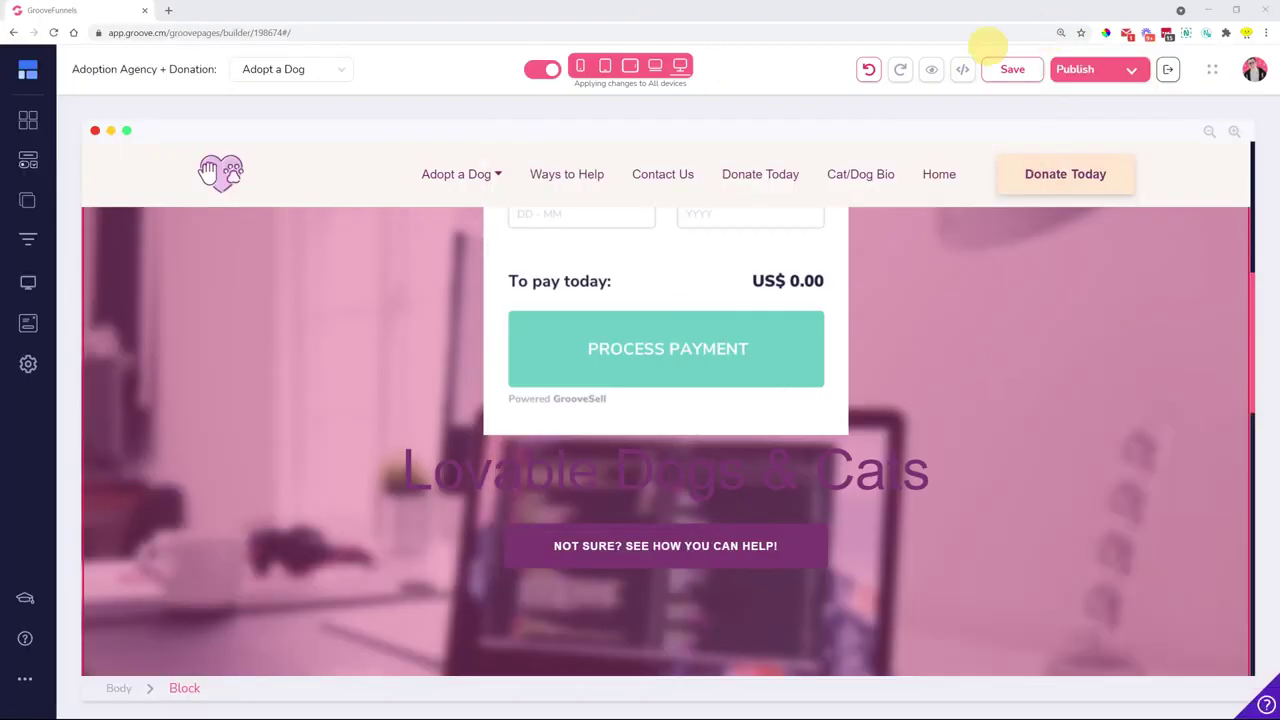
Switch back to GroovePages and examine the size options of the "NOT SURE? SEE HOW YOU CAN HELP!" button.
{"action": "left_click", "coordinate": [750, 530]}
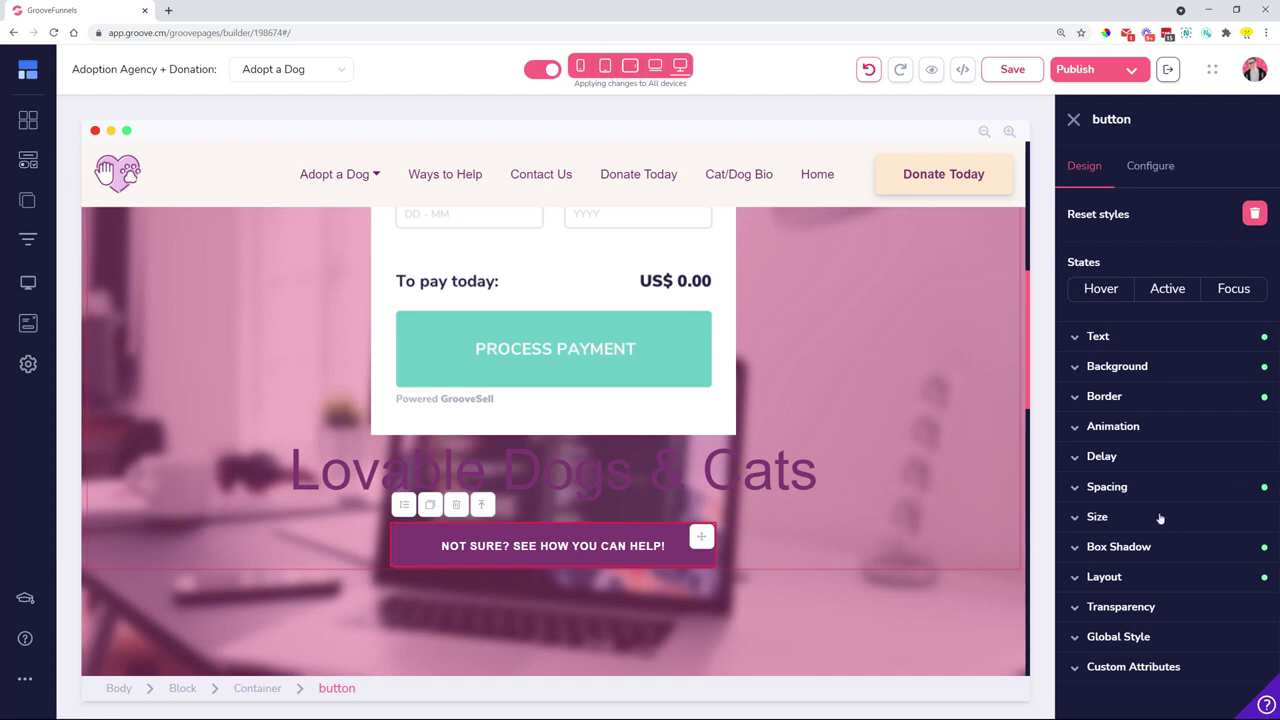
{"action": "left_click", "coordinate": [1098, 517]}
{"action": "scroll", "coordinate": [1172, 488], "scroll_direction": "down", "scroll_amount": 3}
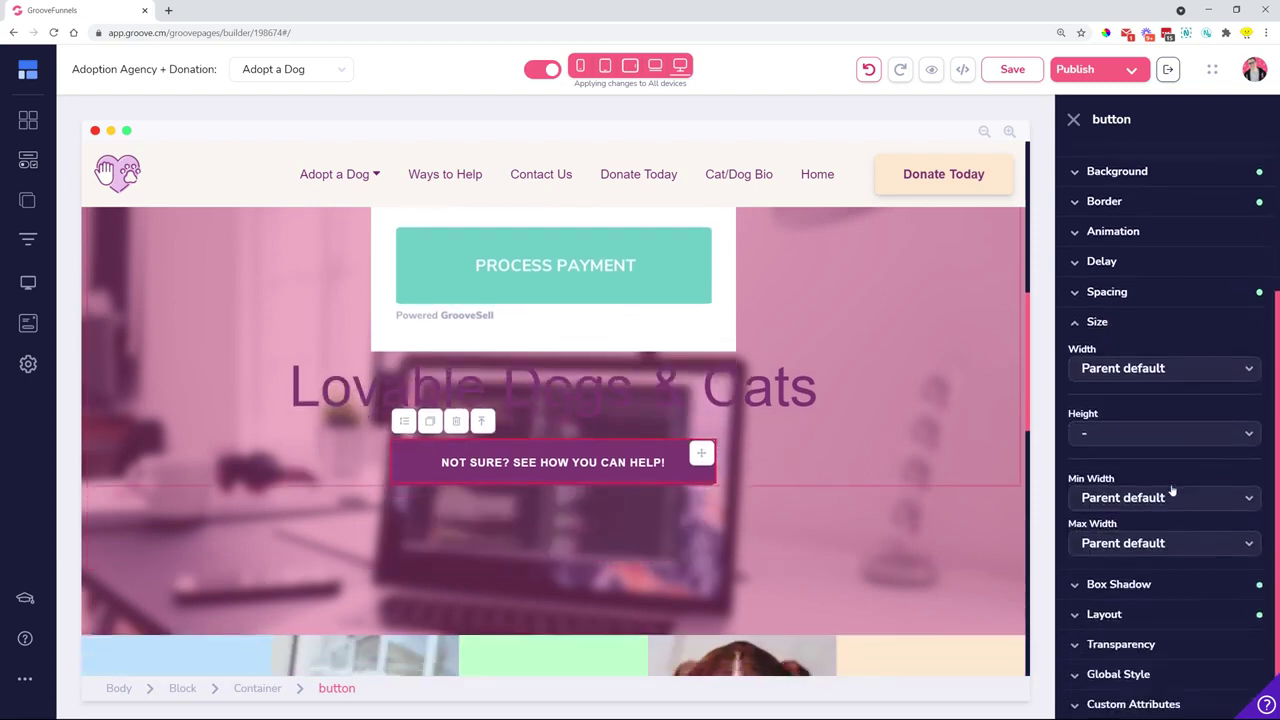
{"action": "left_click", "coordinate": [1126, 323]}
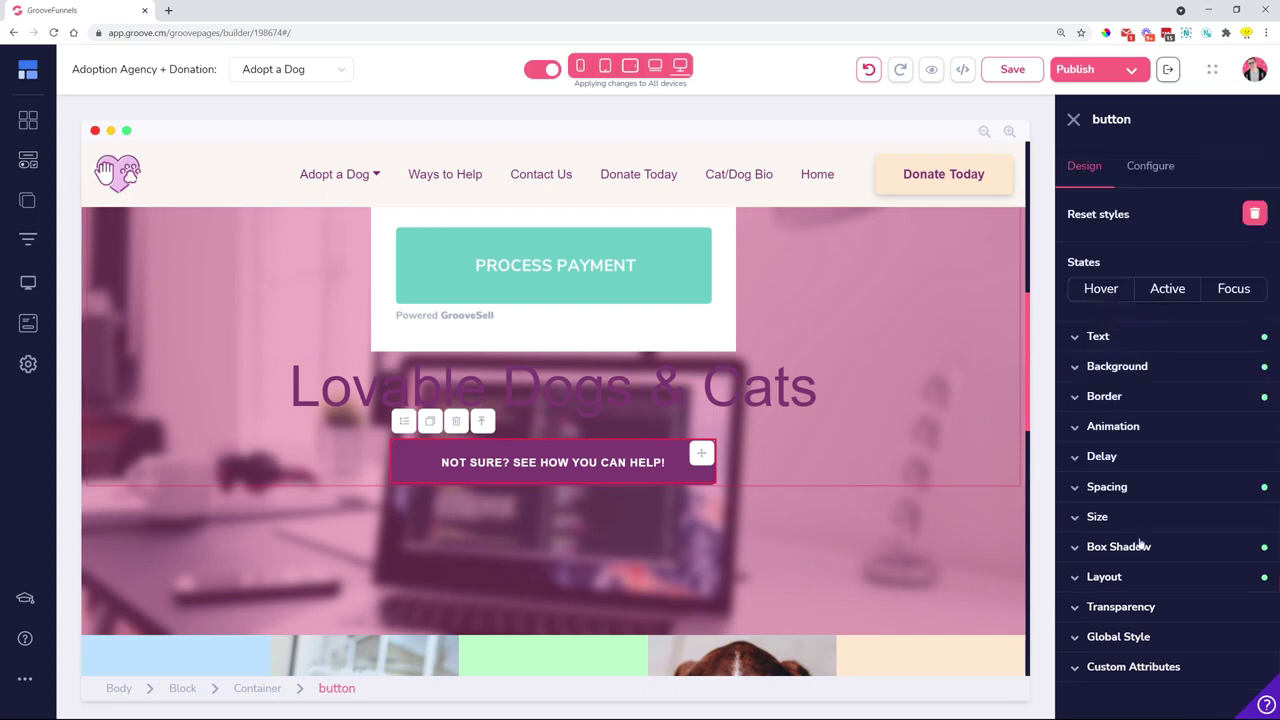
Select the container around the heading and button and examine its minimum and maximum width settings.
{"action": "left_click", "coordinate": [907, 421]}
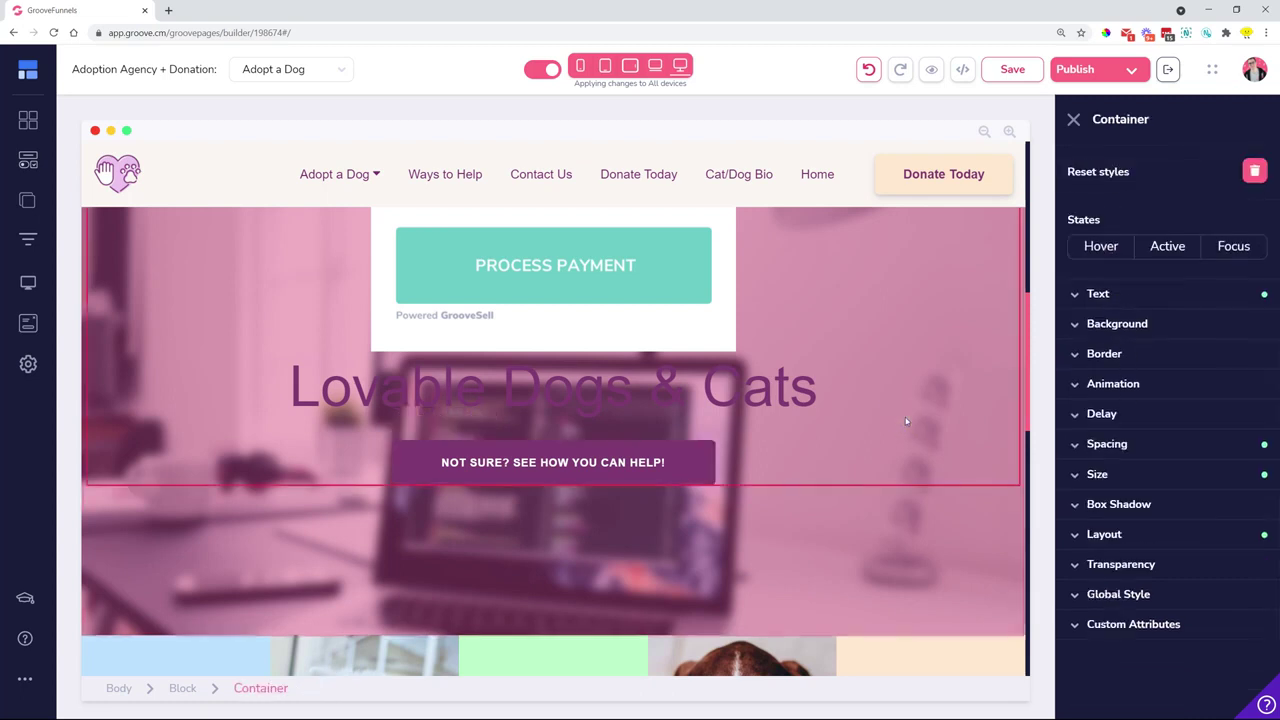
{"action": "left_click", "coordinate": [1168, 477]}
{"action": "scroll", "coordinate": [1168, 477], "scroll_direction": "down", "scroll_amount": 2}
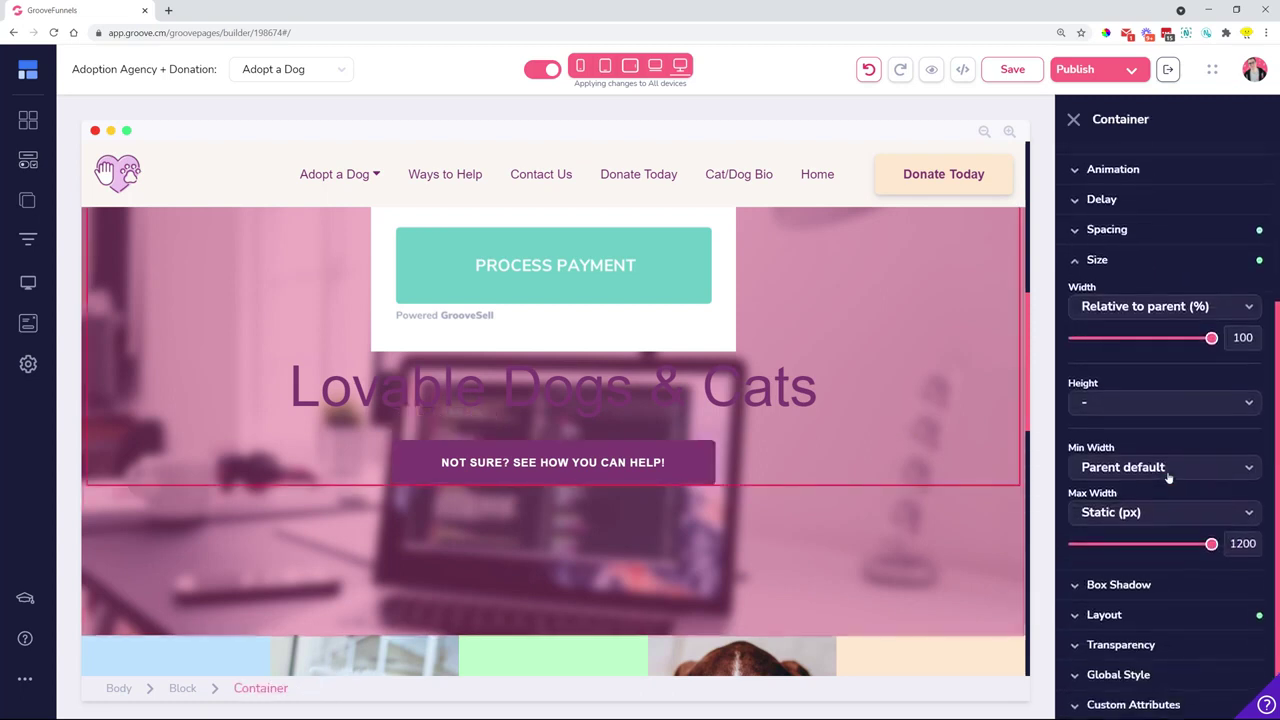
{"action": "scroll", "coordinate": [1143, 500], "scroll_direction": "up", "scroll_amount": 1}
{"action": "scroll", "coordinate": [1140, 508], "scroll_direction": "down", "scroll_amount": 1}
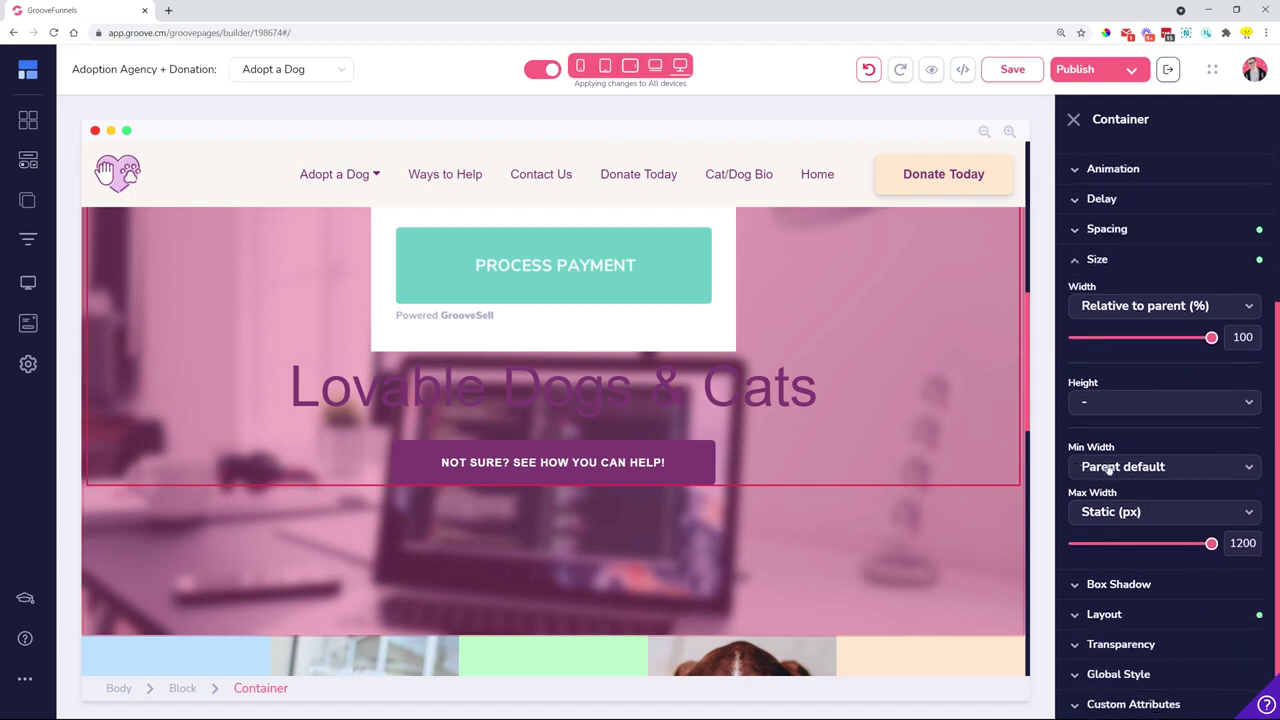
Set the container's maximum width to Parent default and keep its minimum width at Parent default.
{"action": "left_click", "coordinate": [1125, 512]}
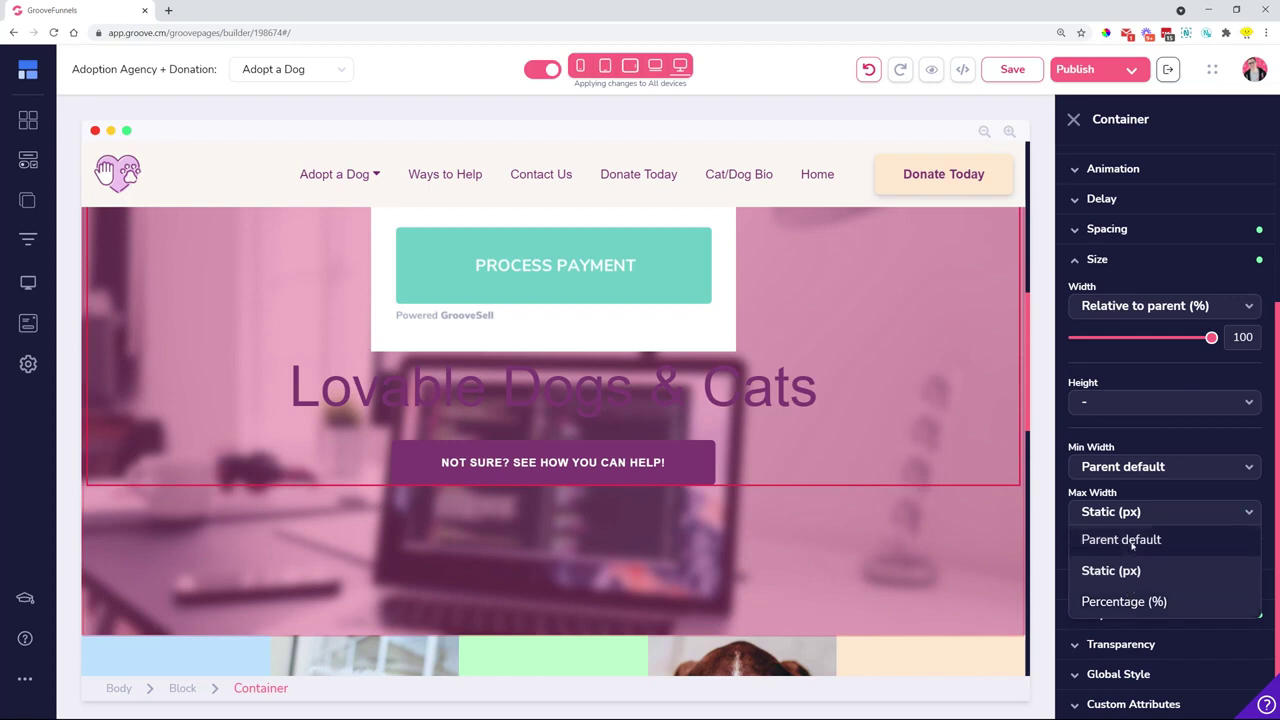
{"action": "left_click", "coordinate": [1124, 544]}
{"action": "left_click", "coordinate": [1110, 498]}
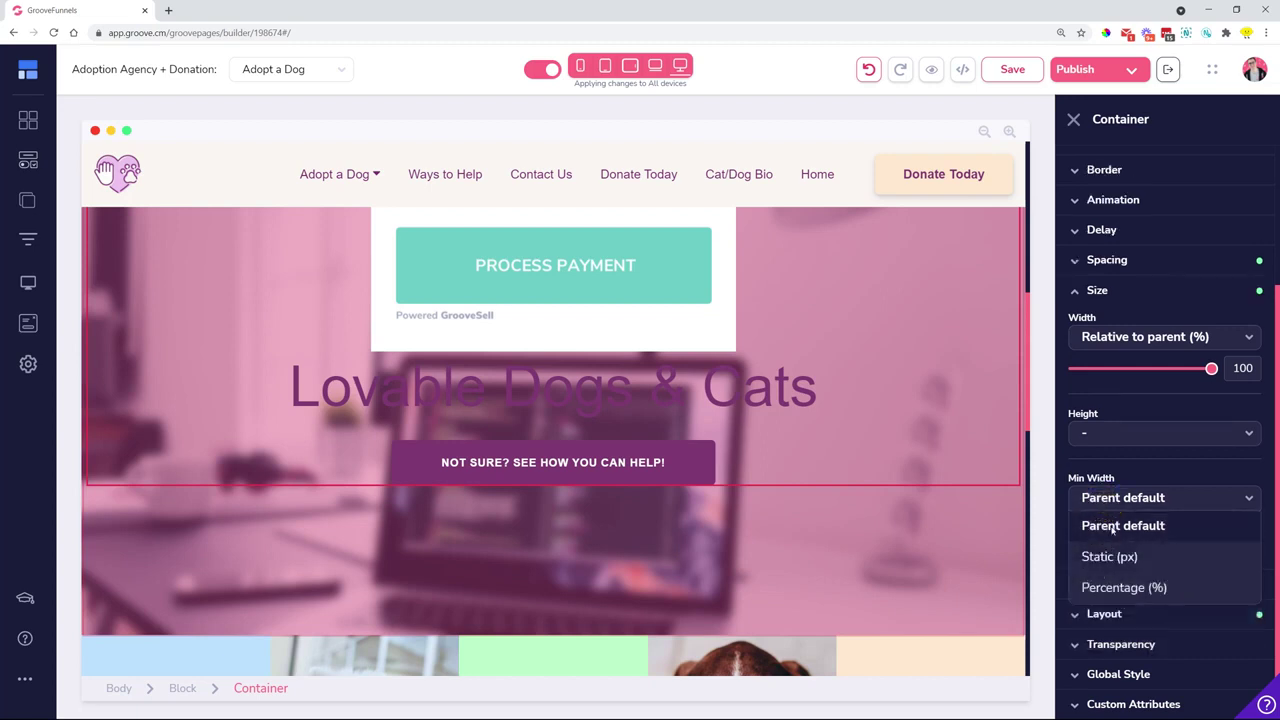
{"action": "left_click", "coordinate": [1110, 530]}
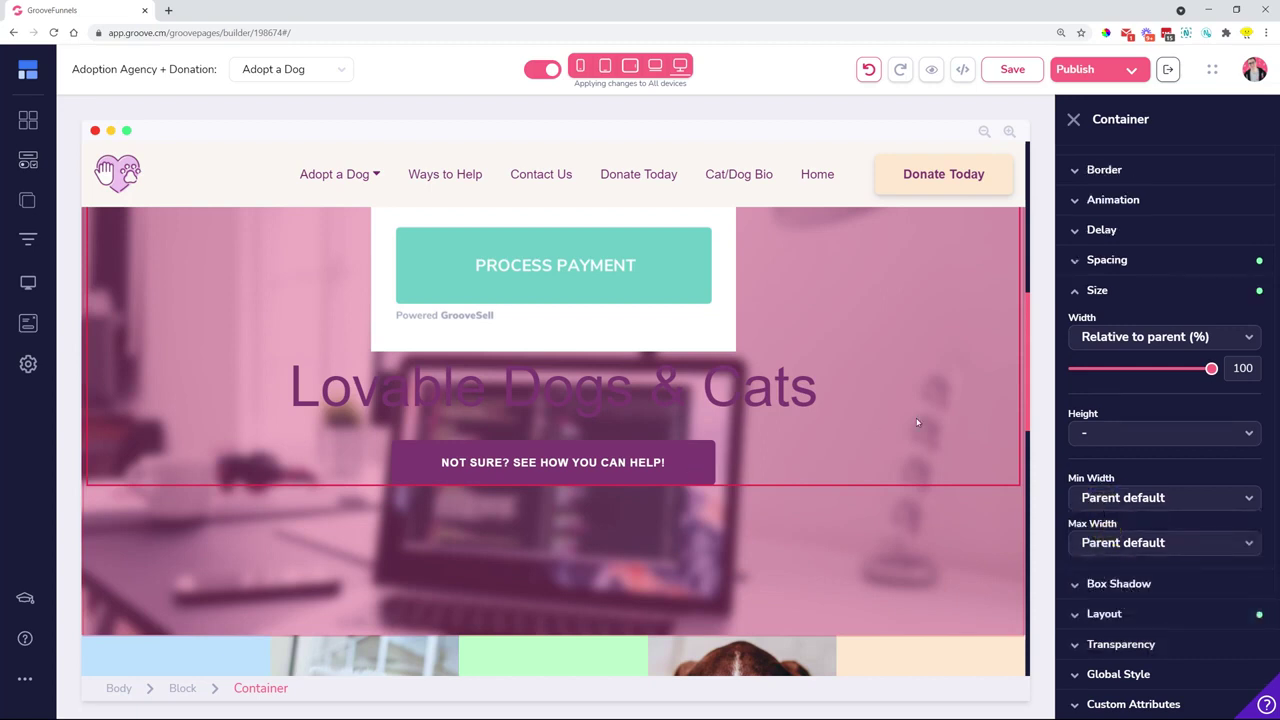
{"action": "left_click", "coordinate": [1147, 496]}
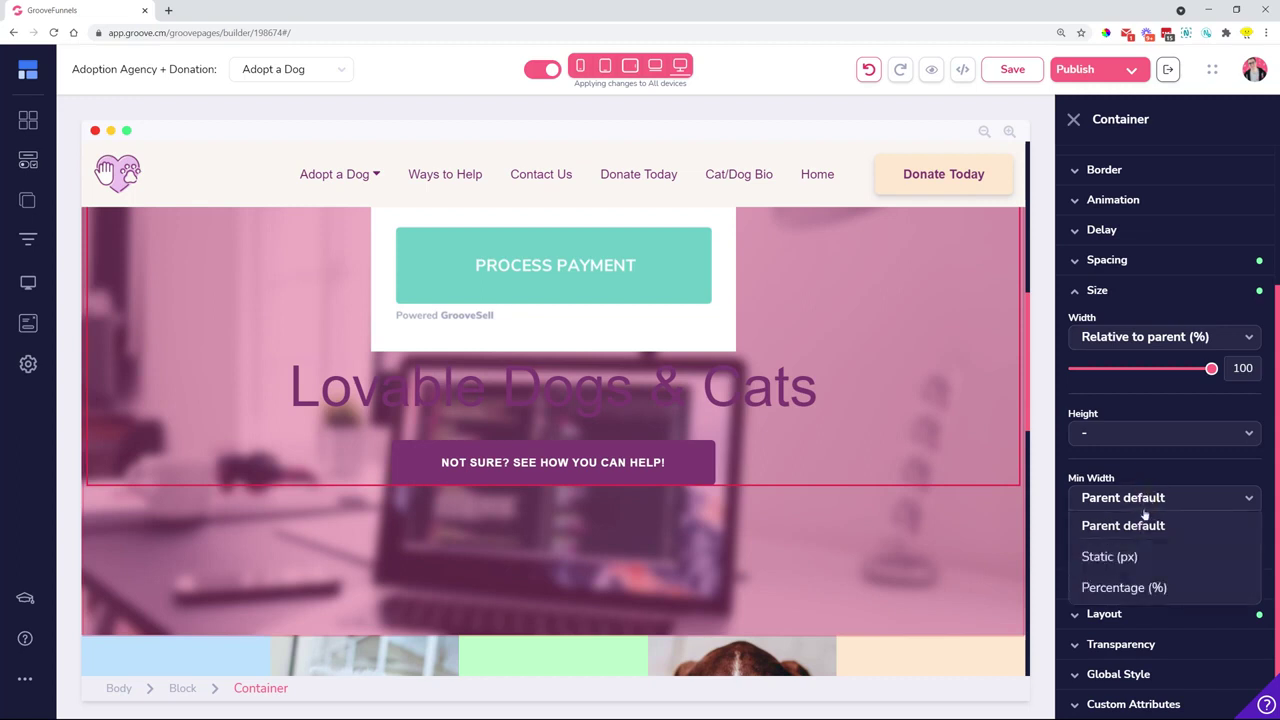
{"action": "left_click", "coordinate": [1143, 524]}
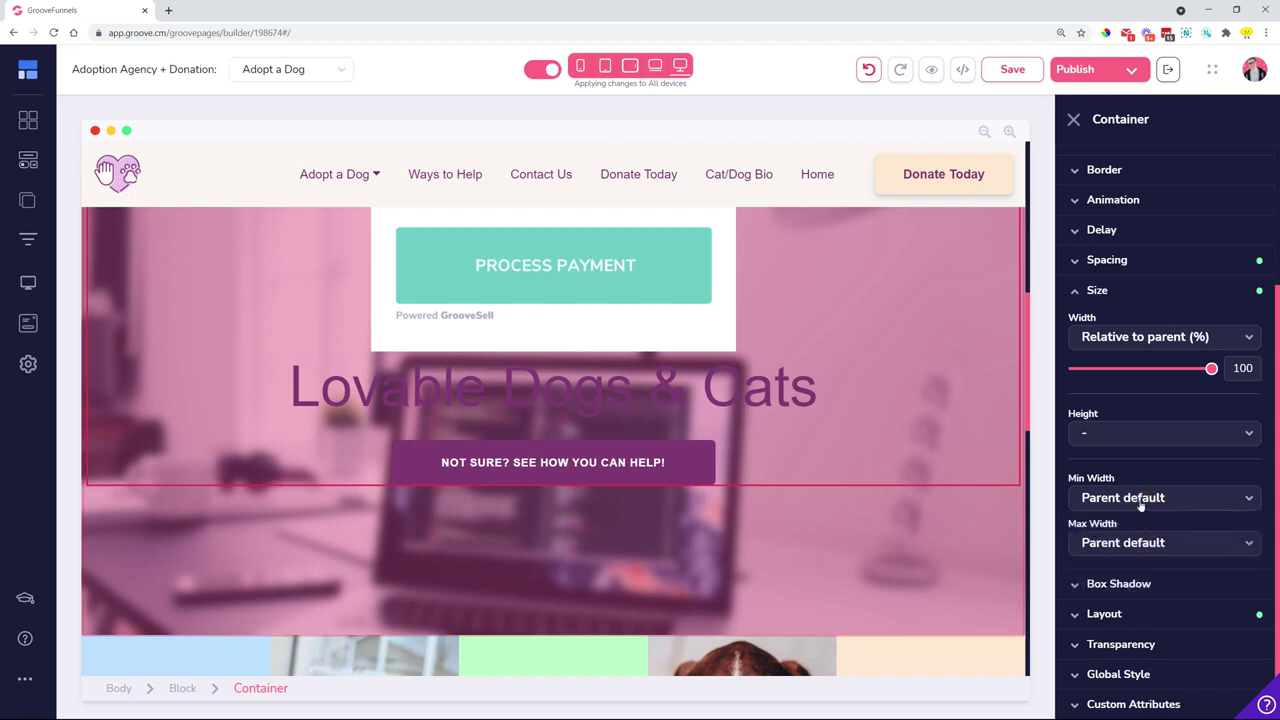
Select the "NOT SURE? SEE HOW YOU CAN HELP!" button, and switch to Nimbus Note to highlight the min-width / max-width corrections.
{"action": "left_click", "coordinate": [667, 464]}
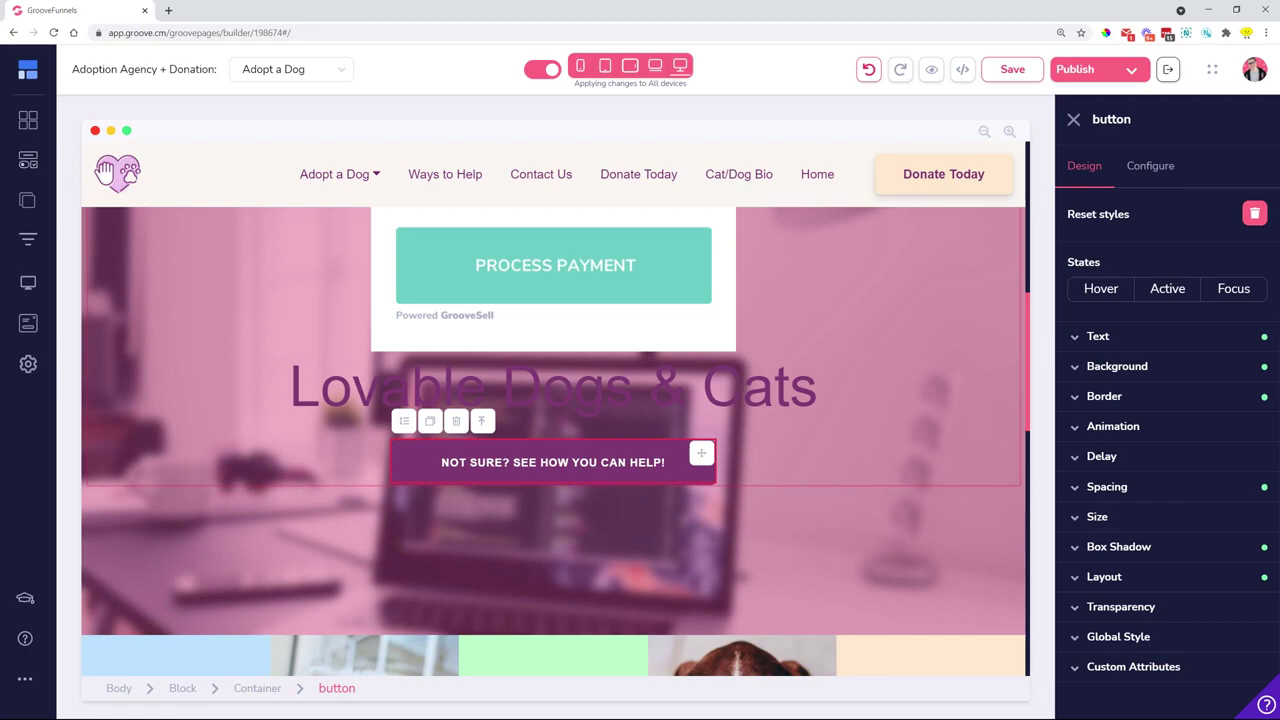
{"action": "key", "text": "alt+Tab"}
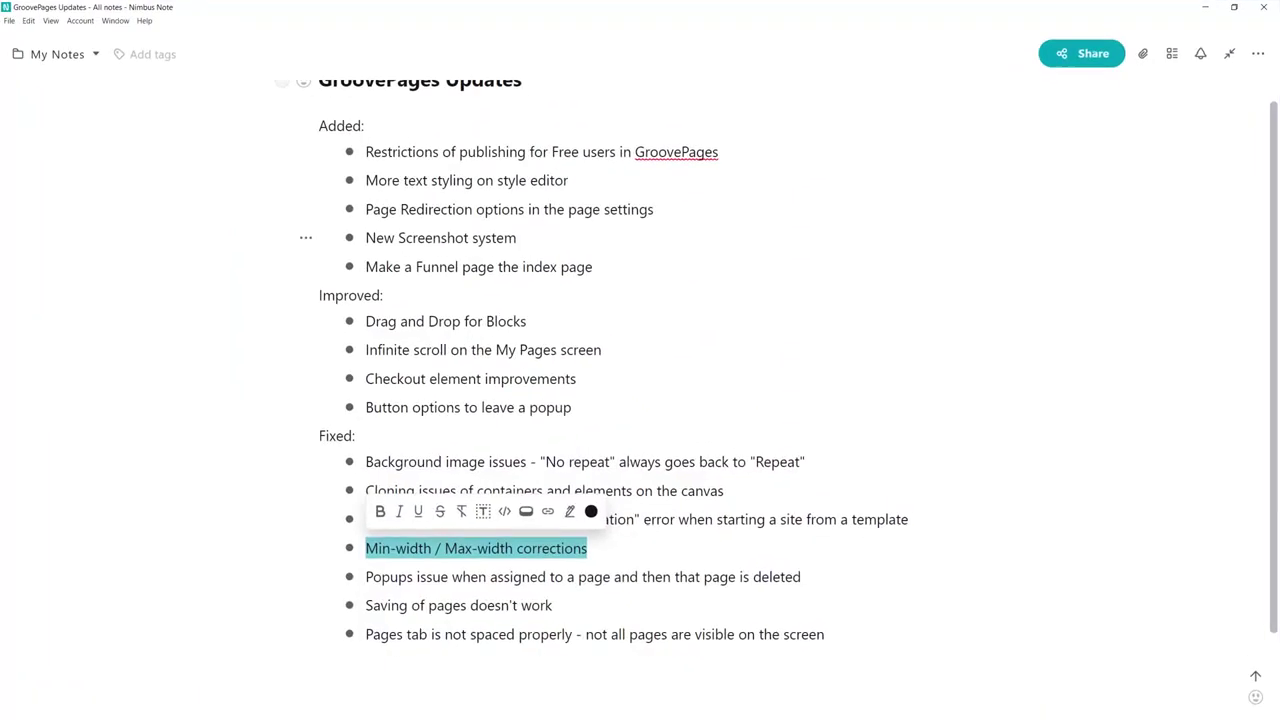
{"action": "left_click", "coordinate": [1114, 386]}
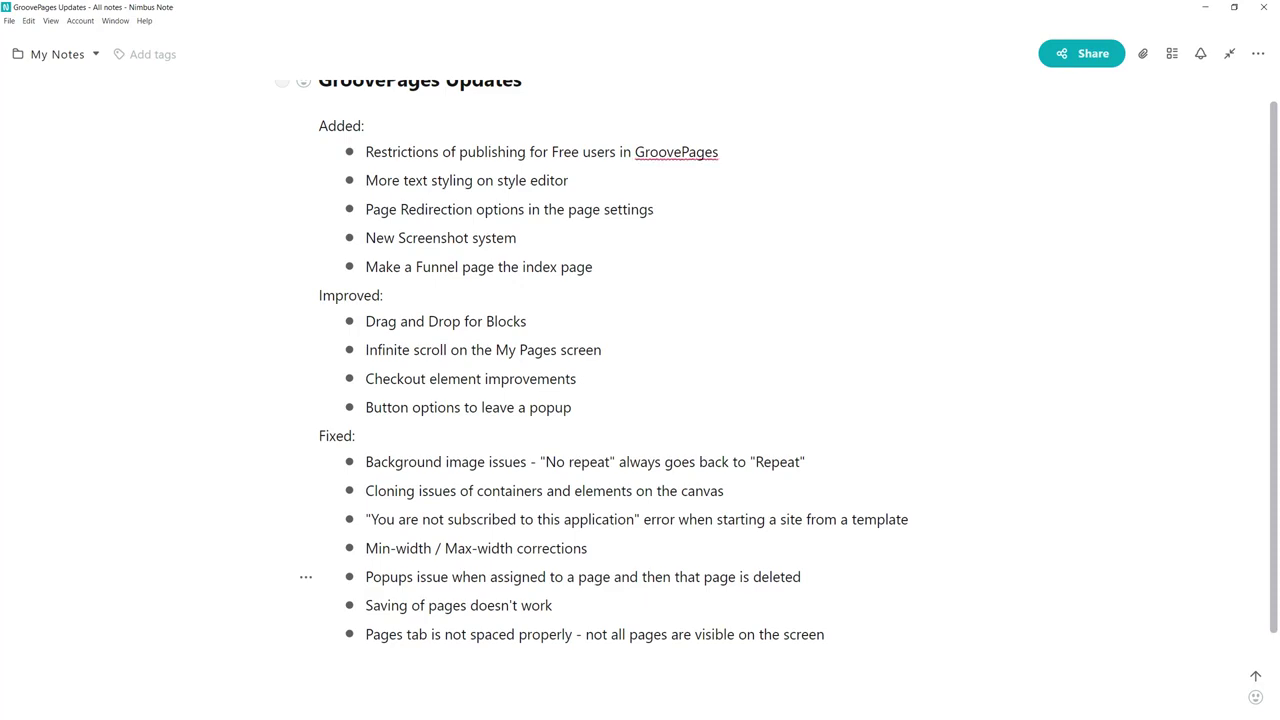
{"action": "left_click_drag", "start_coordinate": [366, 548], "coordinate": [590, 549]}
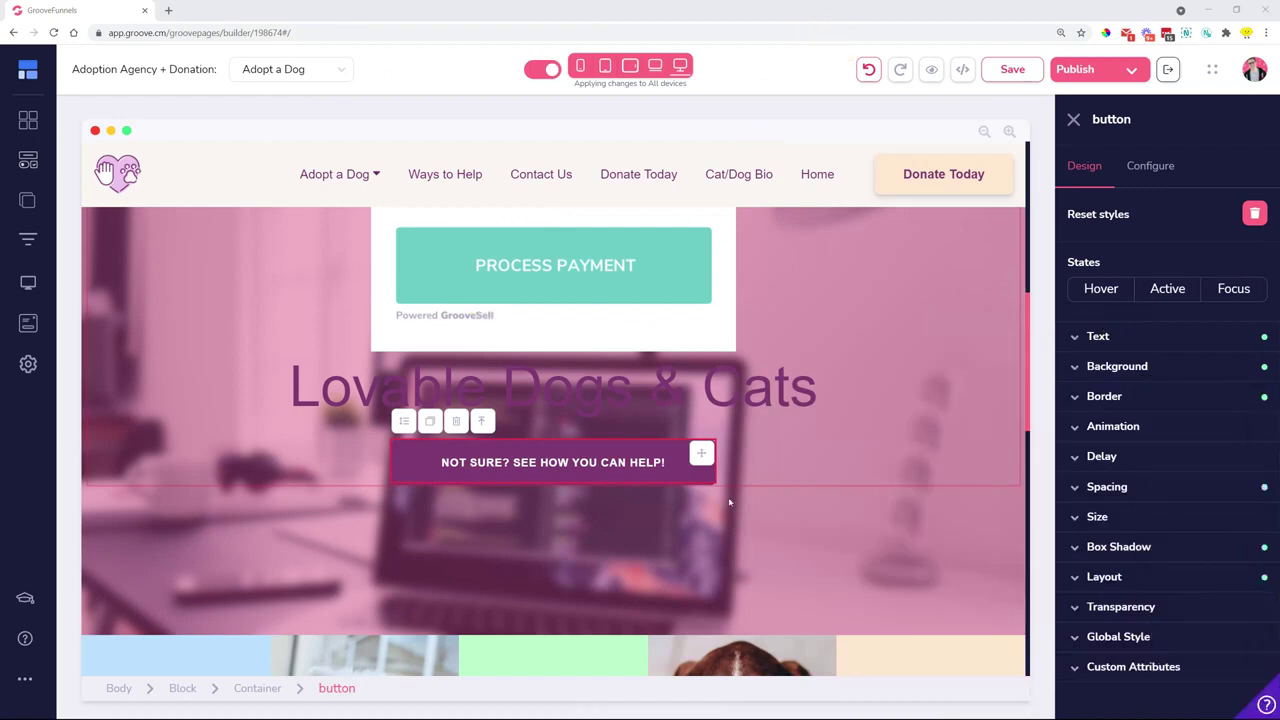
Back in GroovePages, examine the minimum and maximum width options in the selected button's size settings.
{"action": "left_click", "coordinate": [1158, 517]}
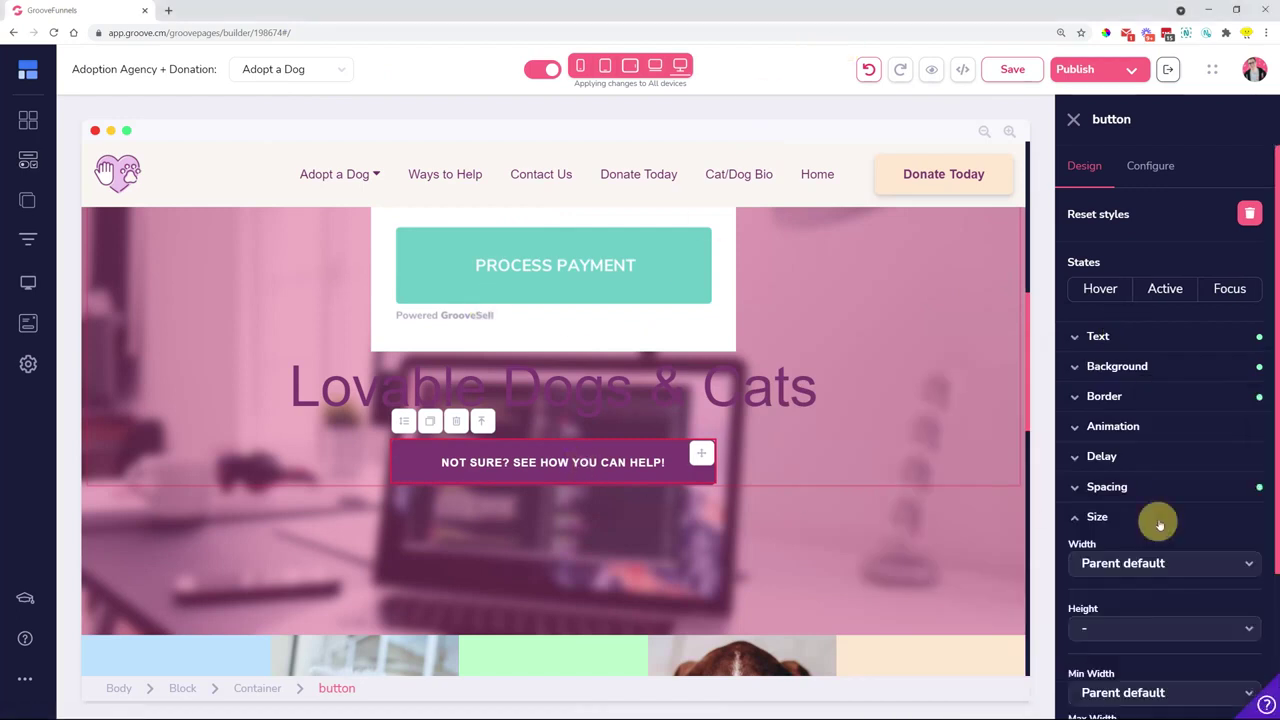
{"action": "scroll", "coordinate": [1155, 515], "scroll_direction": "down", "scroll_amount": 2}
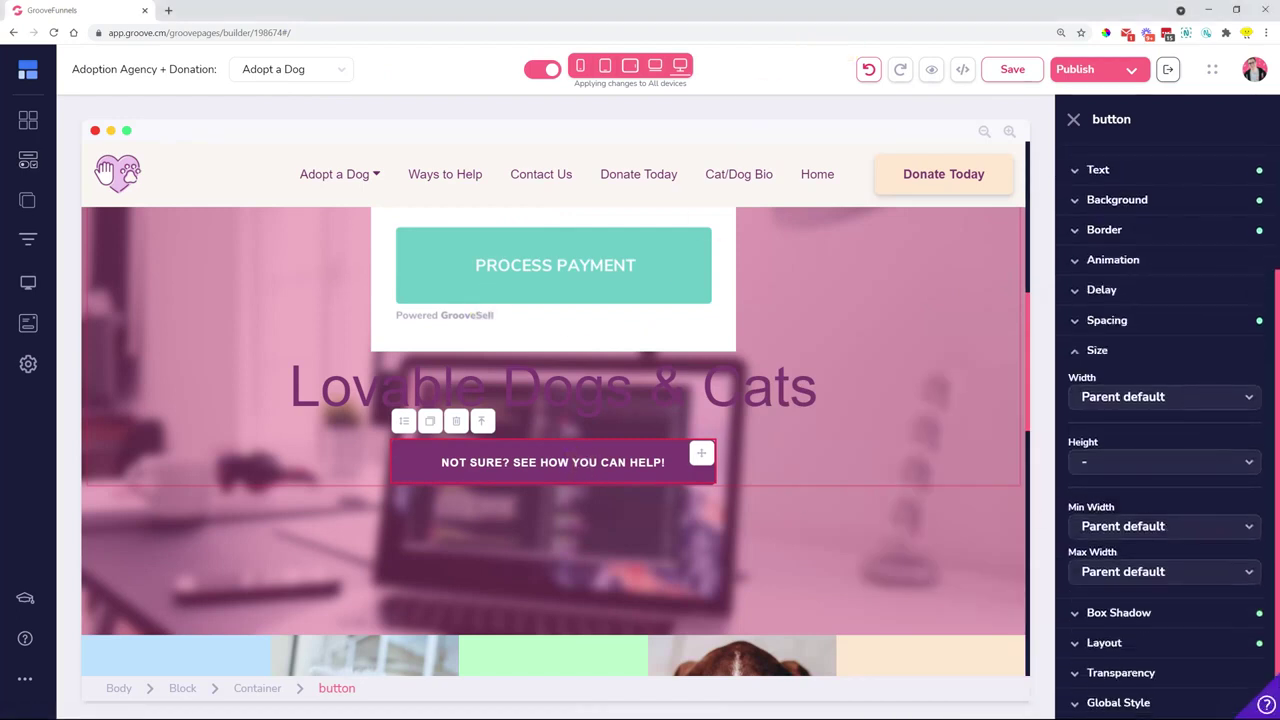
{"action": "left_click_drag", "start_coordinate": [1068, 507], "coordinate": [1128, 531]}
{"action": "left_click", "coordinate": [1136, 530]}
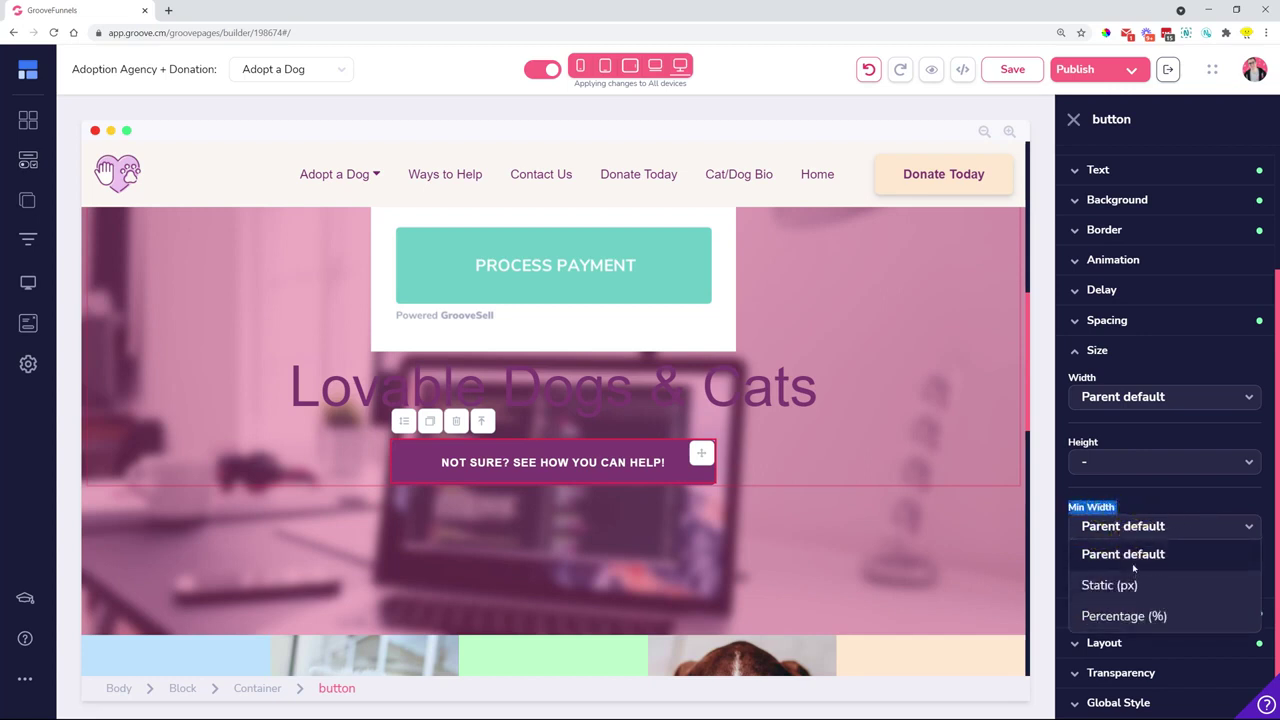
{"action": "left_click", "coordinate": [1133, 560]}
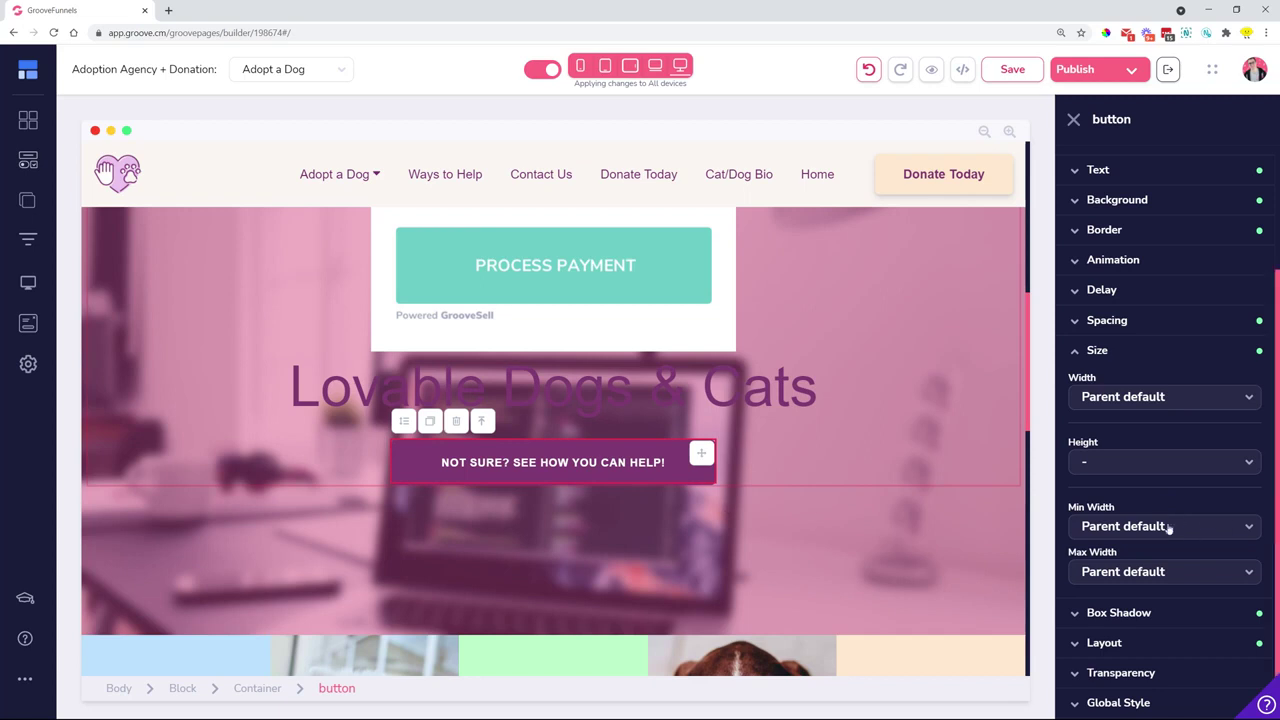
{"action": "left_click", "coordinate": [1115, 530]}
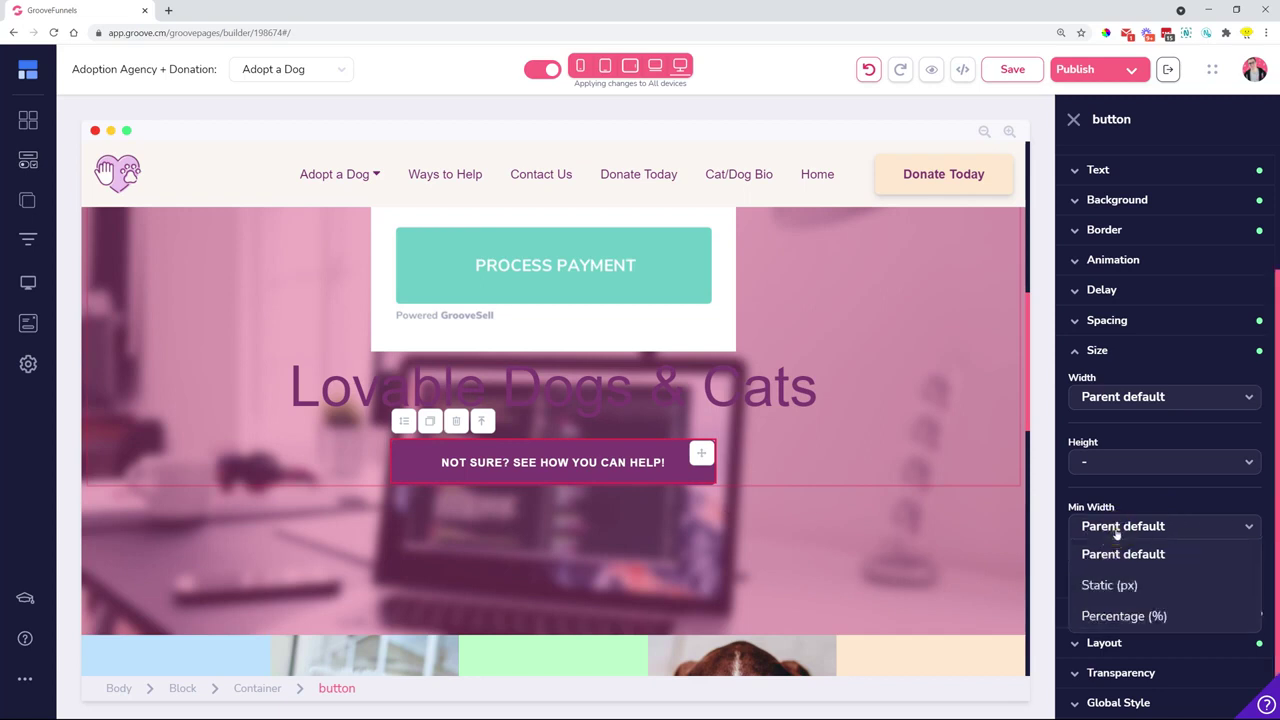
{"action": "left_click", "coordinate": [1115, 528]}
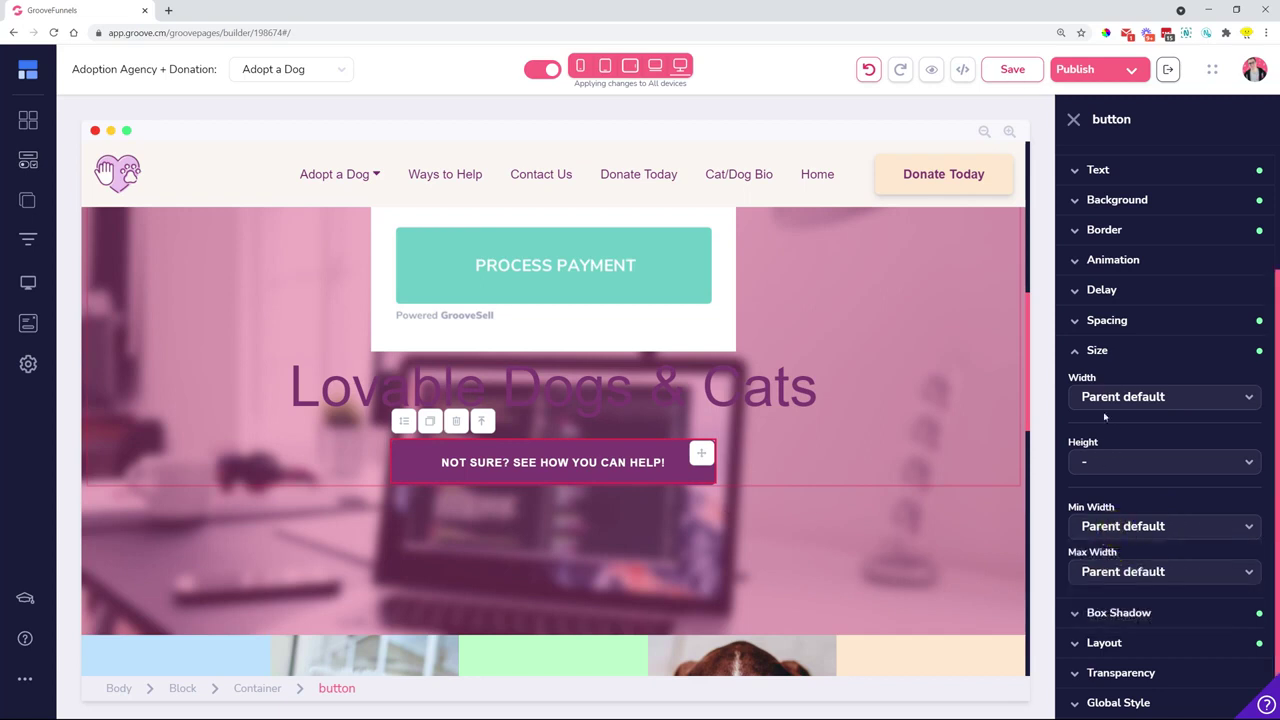
{"action": "left_click", "coordinate": [1120, 578]}
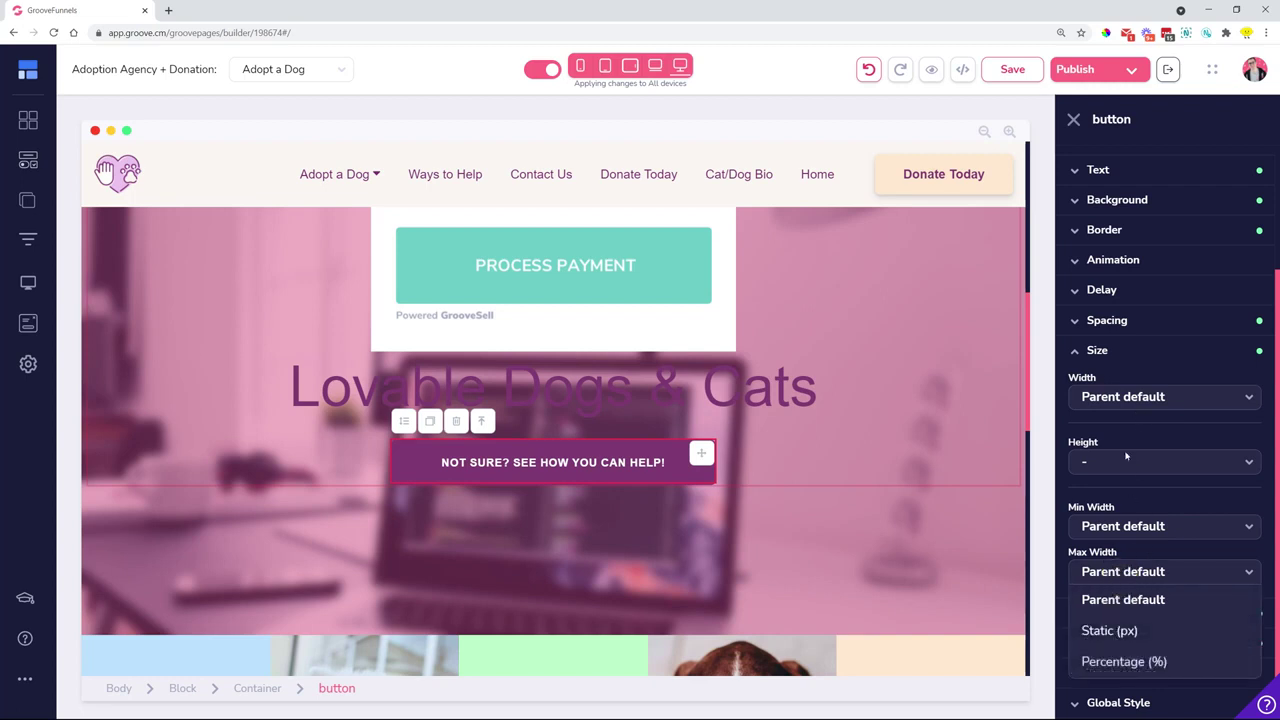
{"action": "left_click", "coordinate": [1153, 553]}
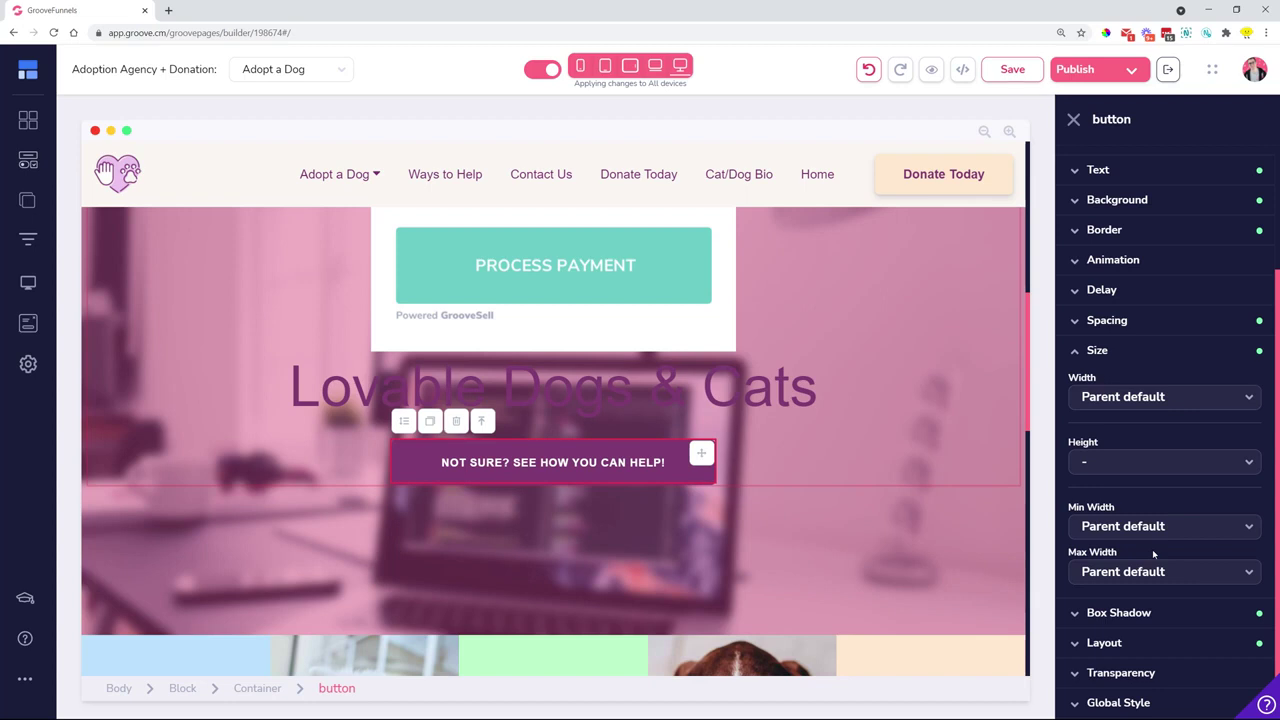
{"action": "left_click", "coordinate": [1106, 576]}
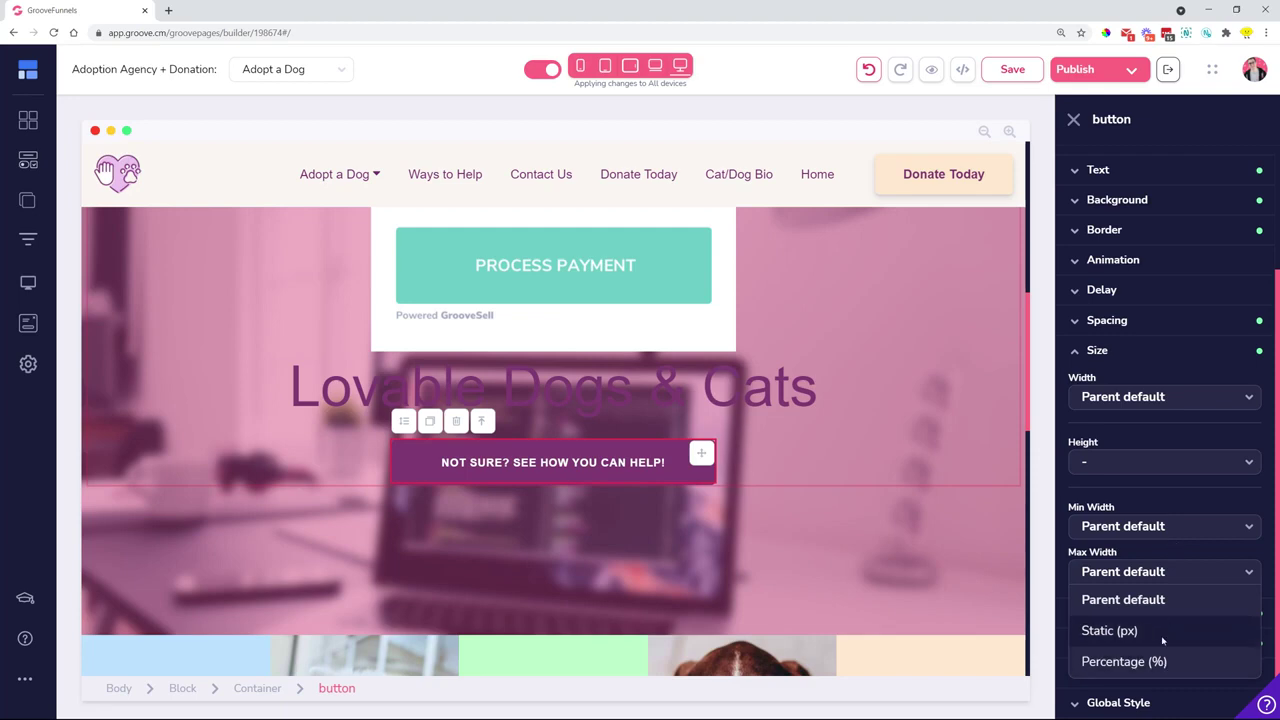
{"action": "left_click", "coordinate": [1175, 553]}
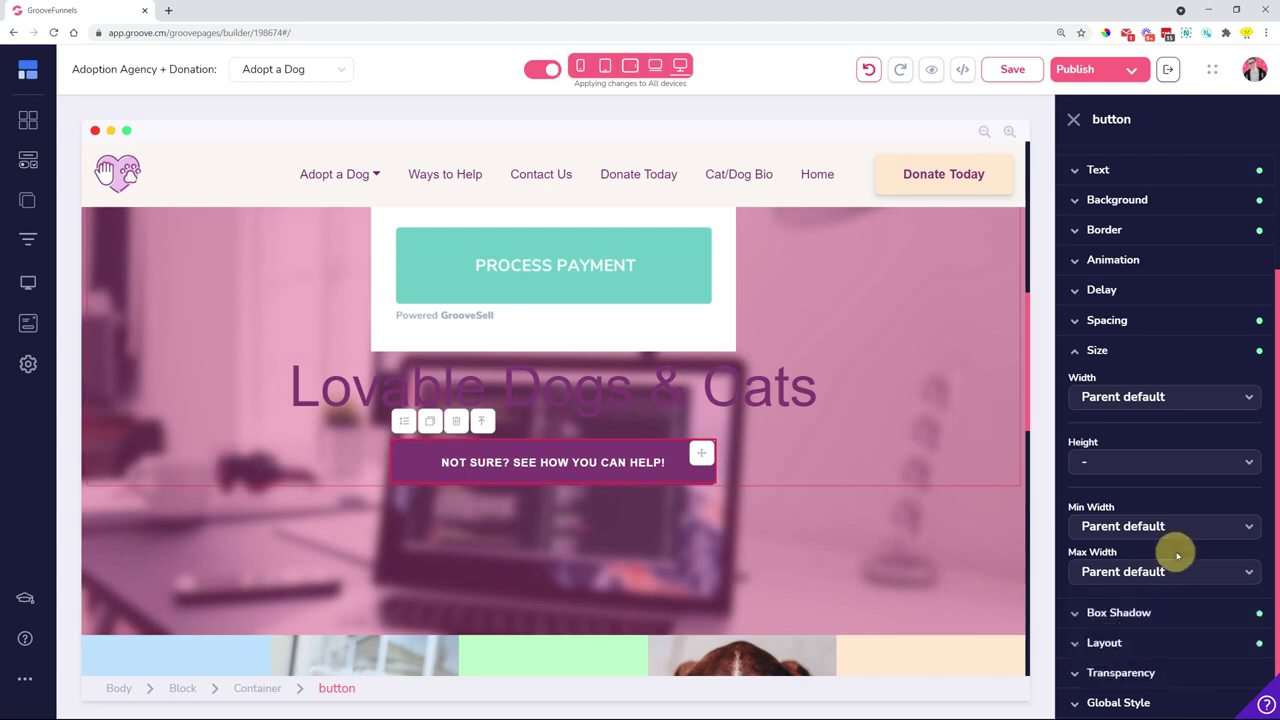
Switch to Nimbus Note and highlight the fix for popups assigned to a page that is deleted.
{"action": "key", "text": "alt+Tab"}
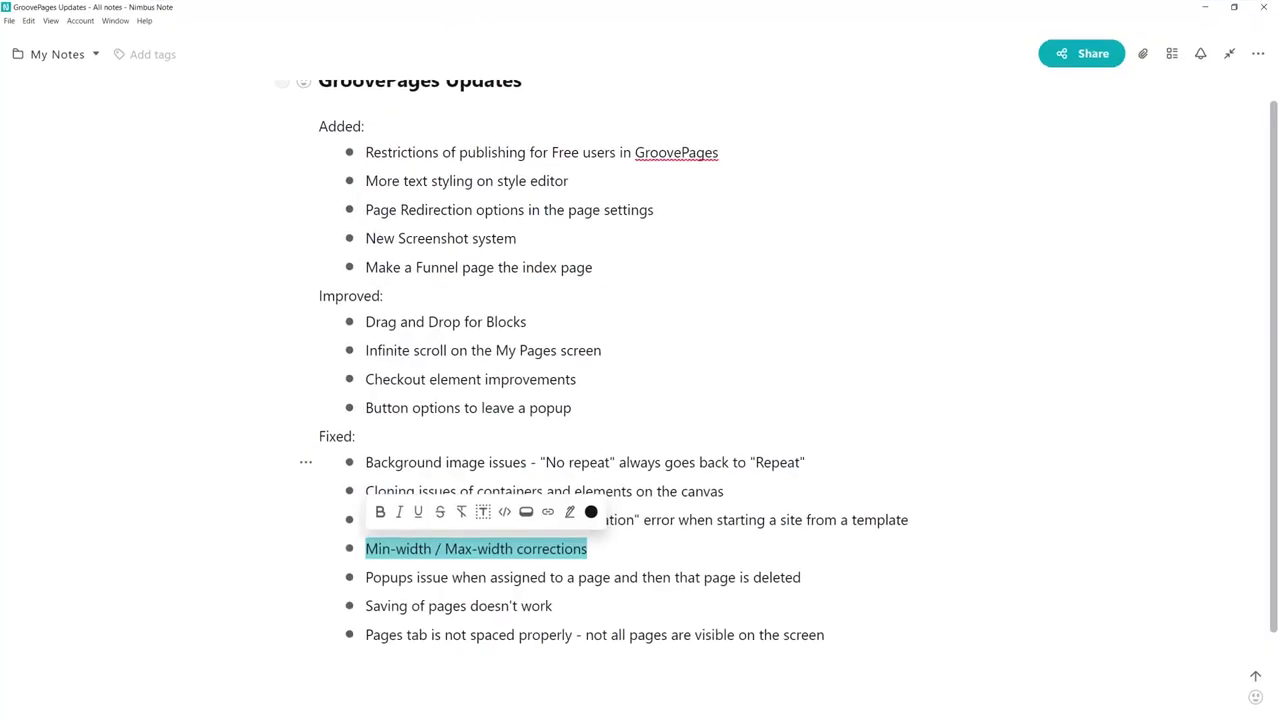
{"action": "left_click_drag", "start_coordinate": [366, 577], "coordinate": [806, 580]}
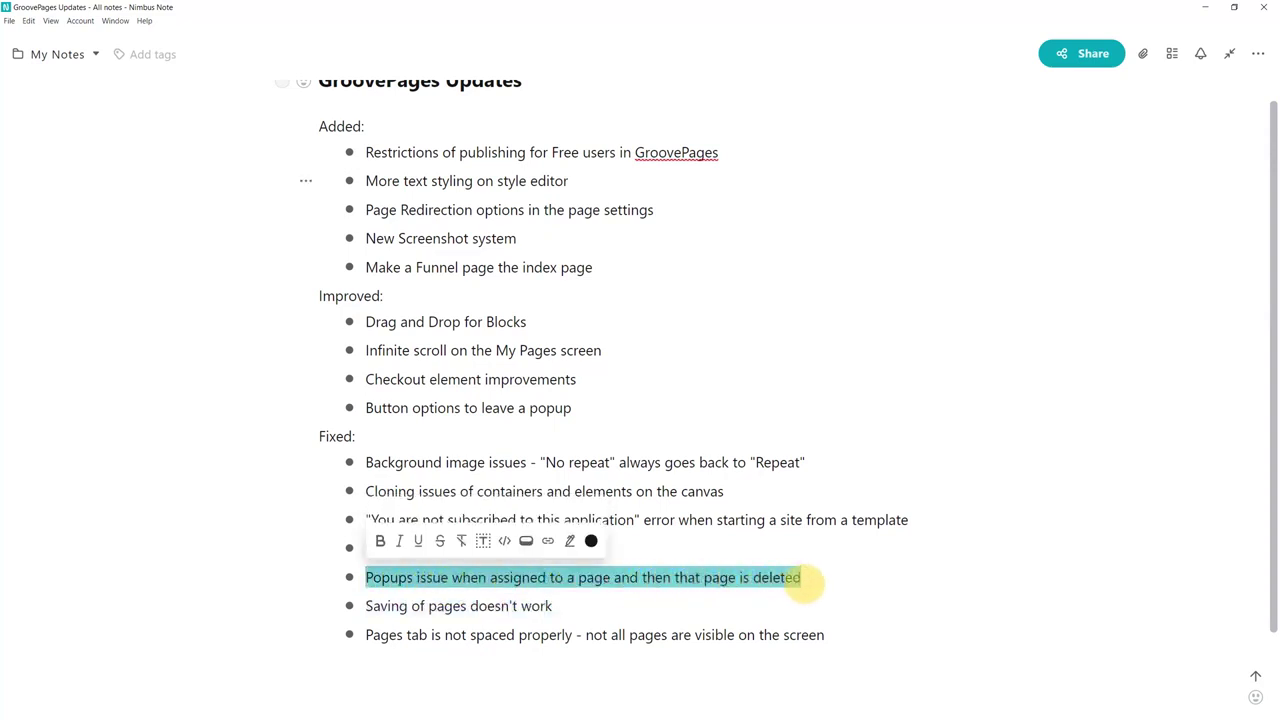
Switch back to GroovePages, open Popup 1 for editing and assign it to the Adopt a Cat page.
{"action": "key", "text": "alt+Tab"}
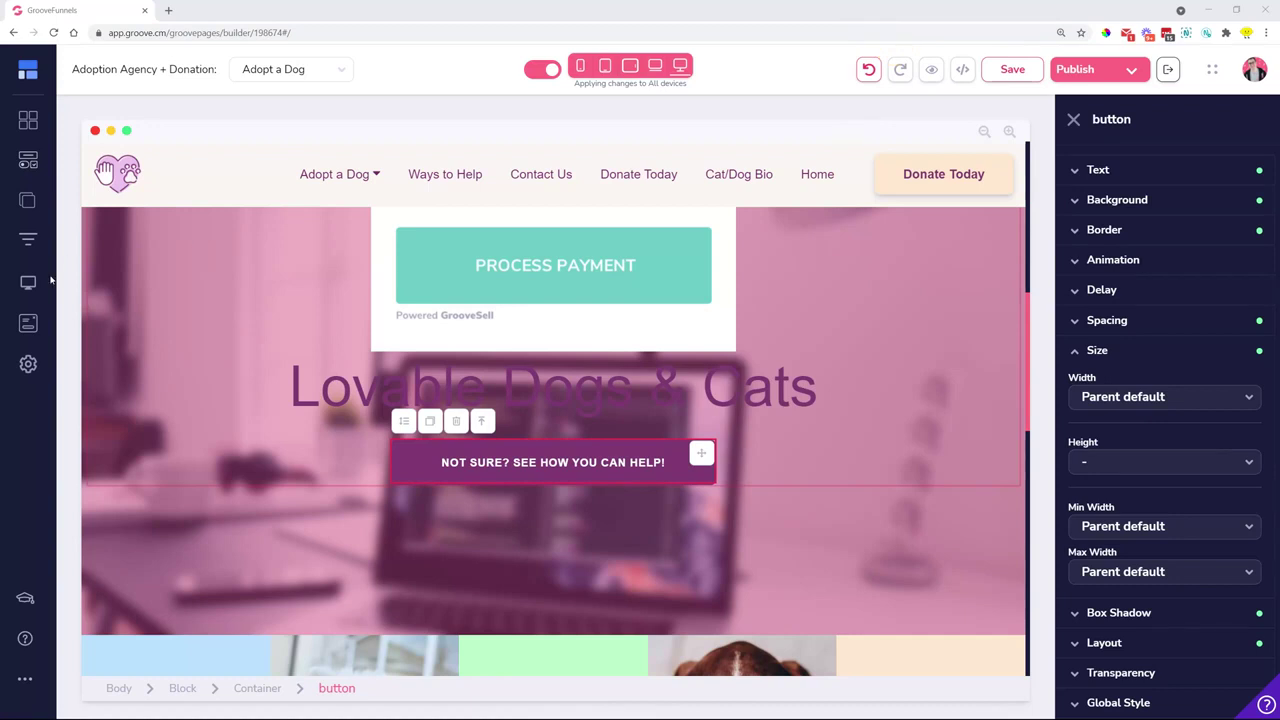
{"action": "left_click", "coordinate": [30, 323]}
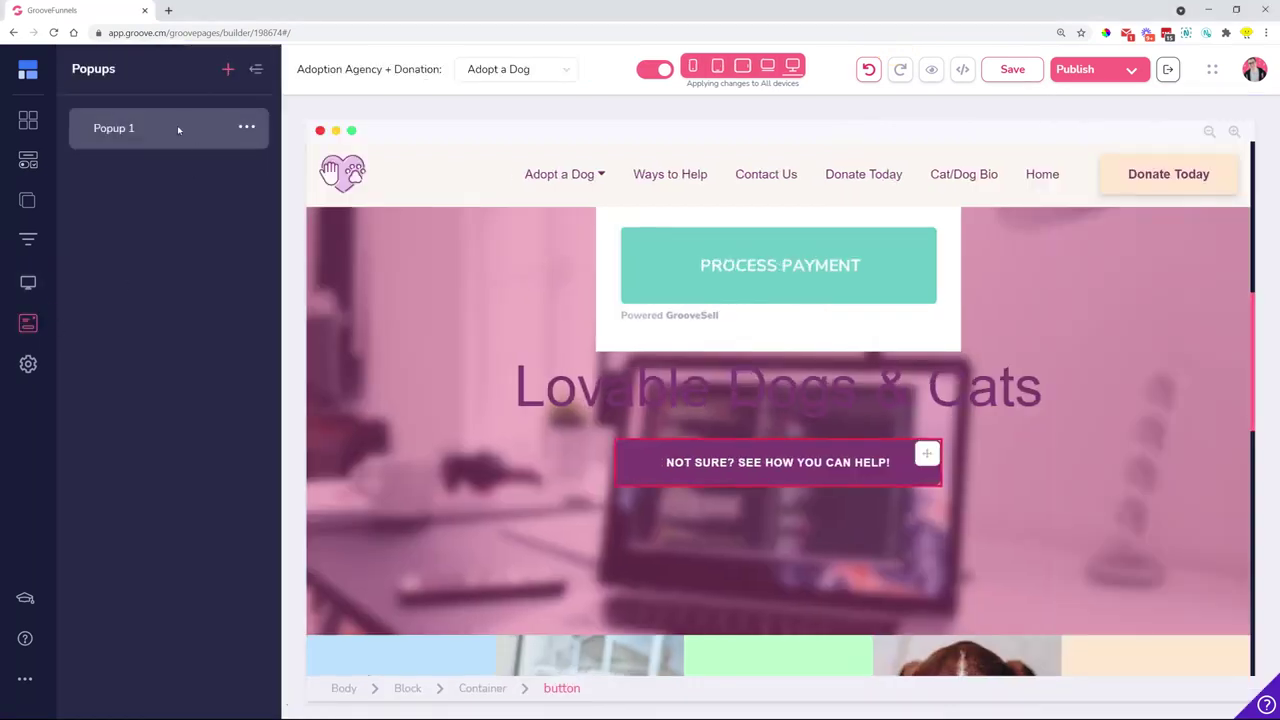
{"action": "left_click", "coordinate": [177, 125]}
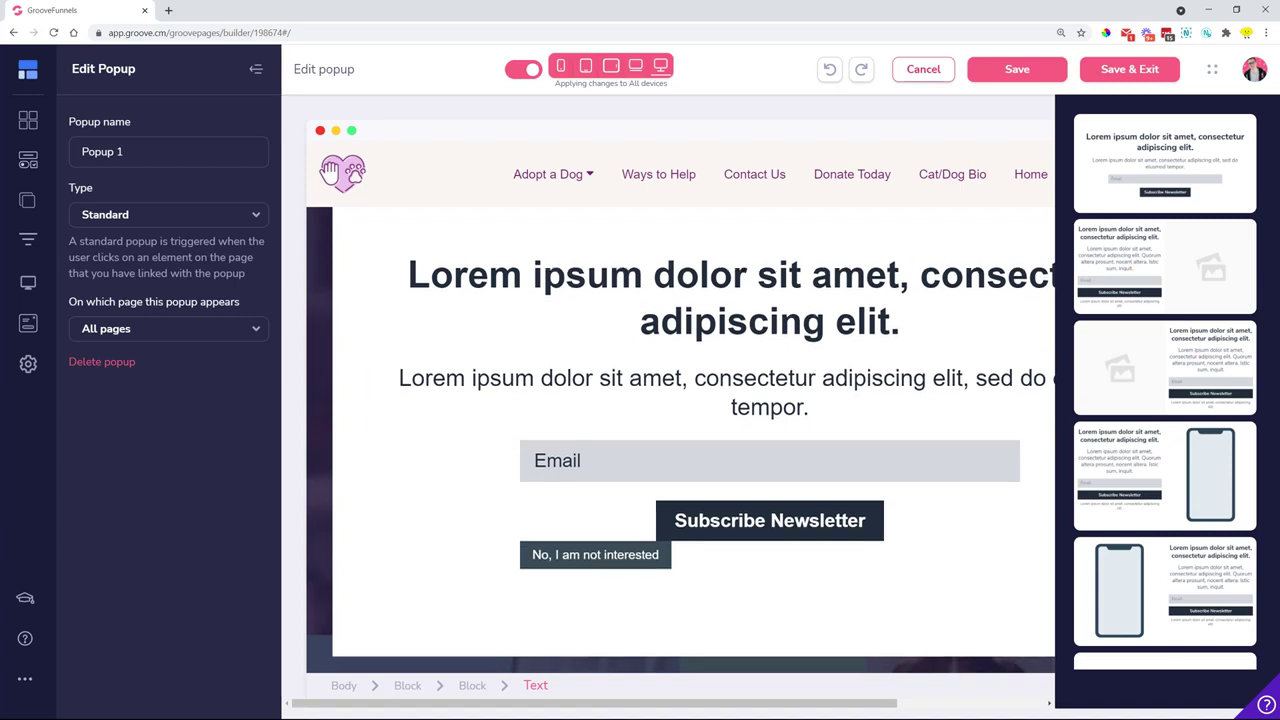
{"action": "left_click", "coordinate": [142, 329]}
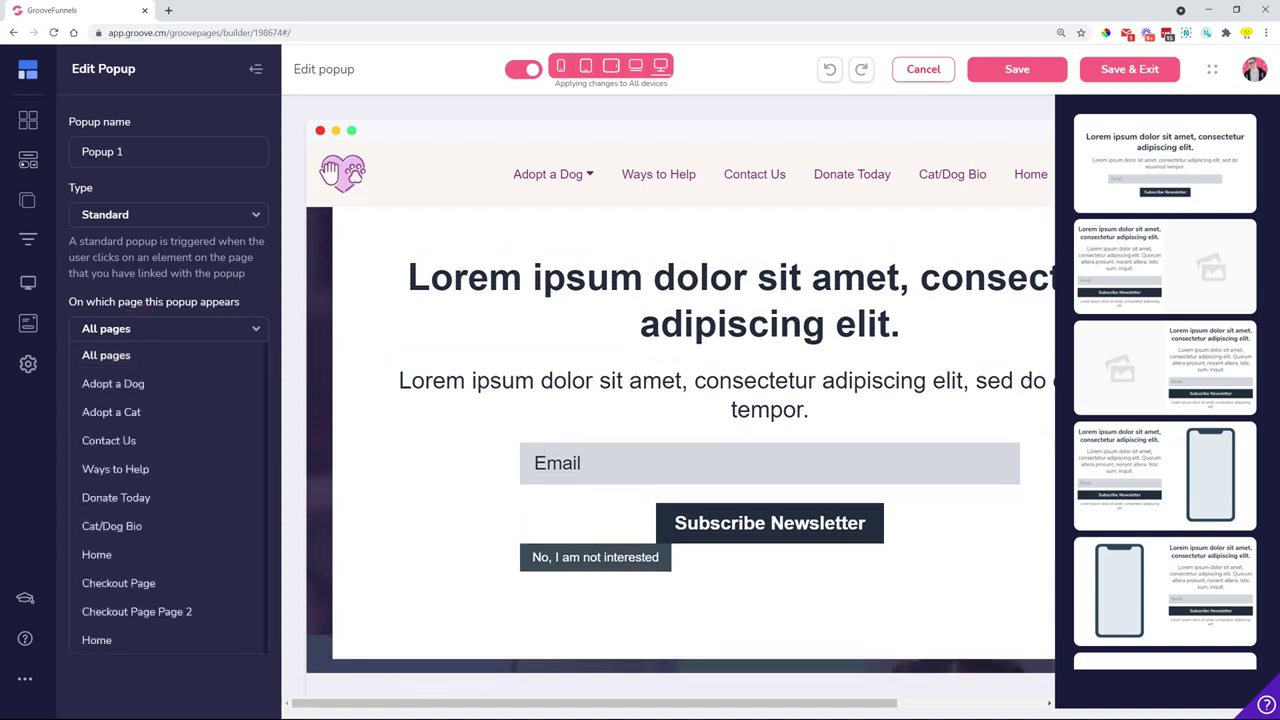
{"action": "left_click", "coordinate": [112, 412]}
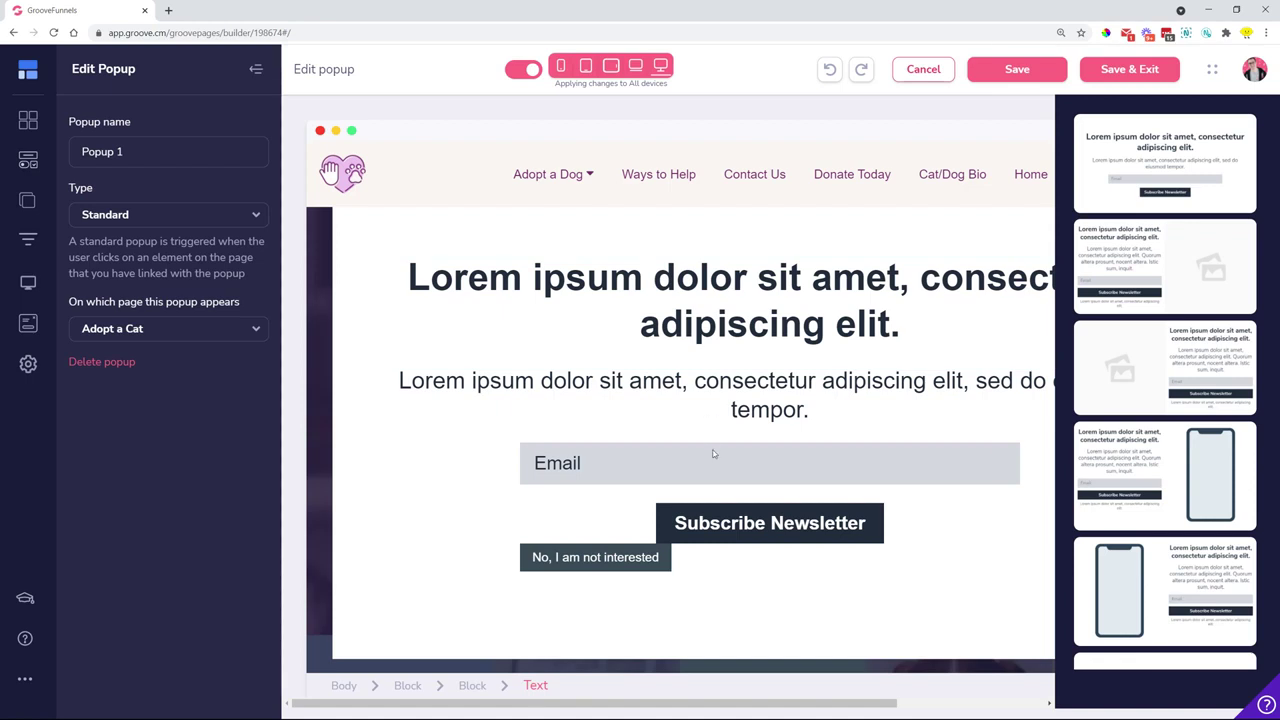
Review the popup's page assignment choices and the site's page list, and return to the popup settings.
{"action": "left_click", "coordinate": [196, 330]}
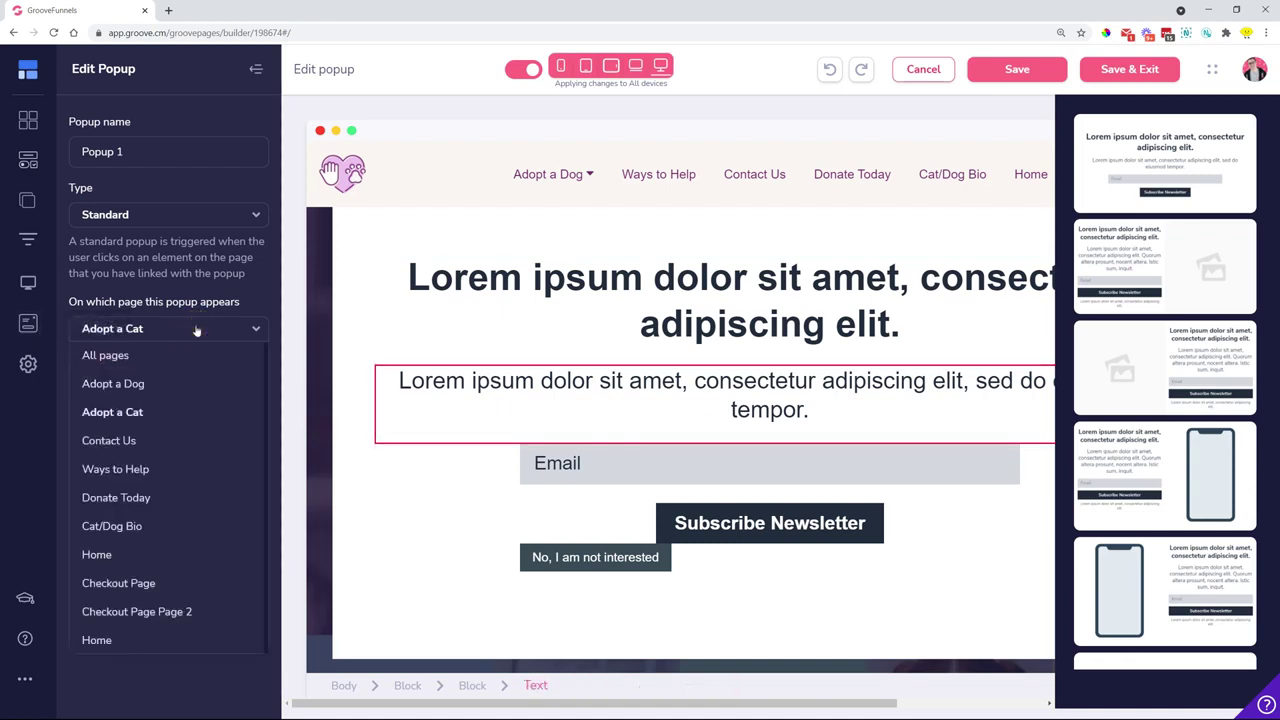
{"action": "left_click", "coordinate": [251, 294]}
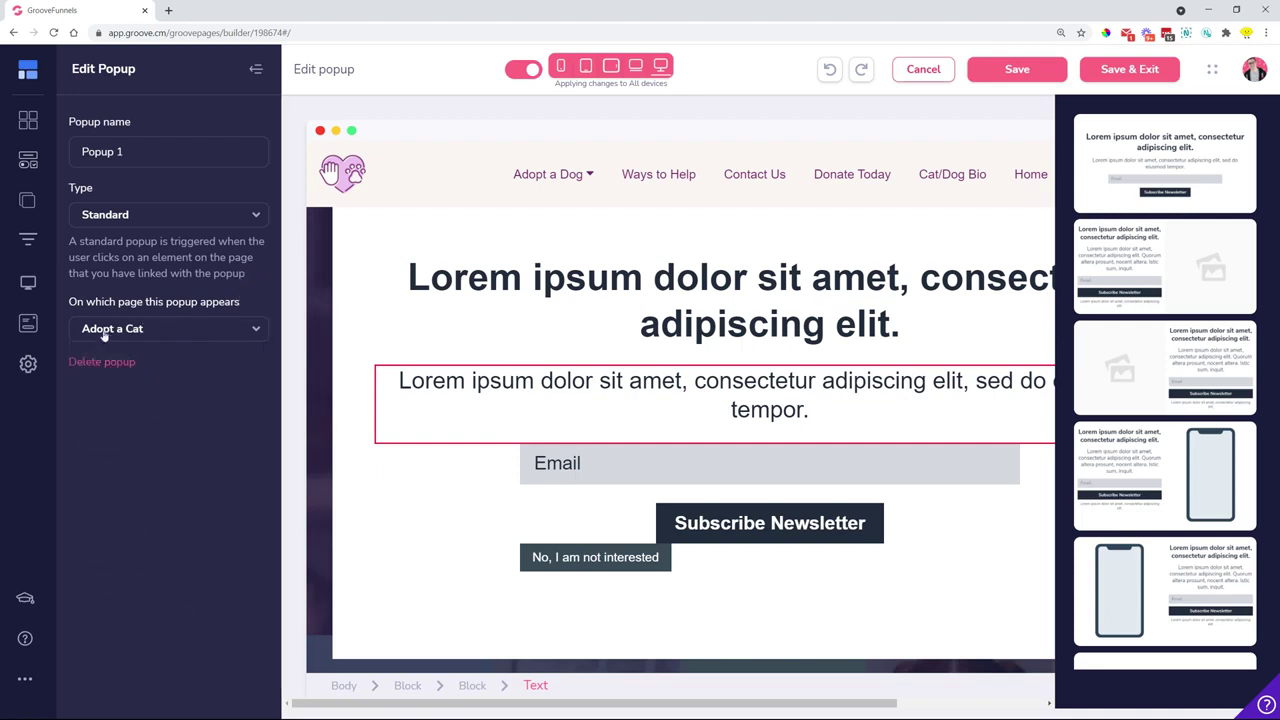
{"action": "left_click", "coordinate": [27, 201]}
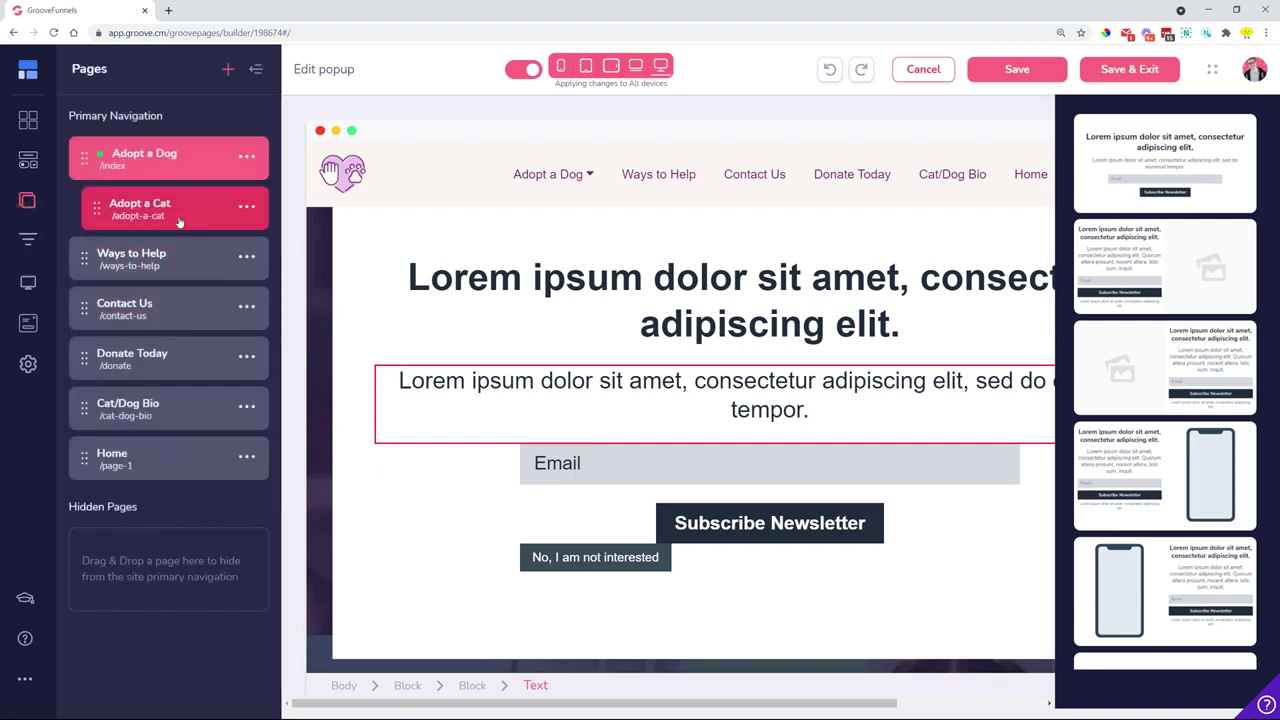
{"action": "left_click", "coordinate": [31, 326]}
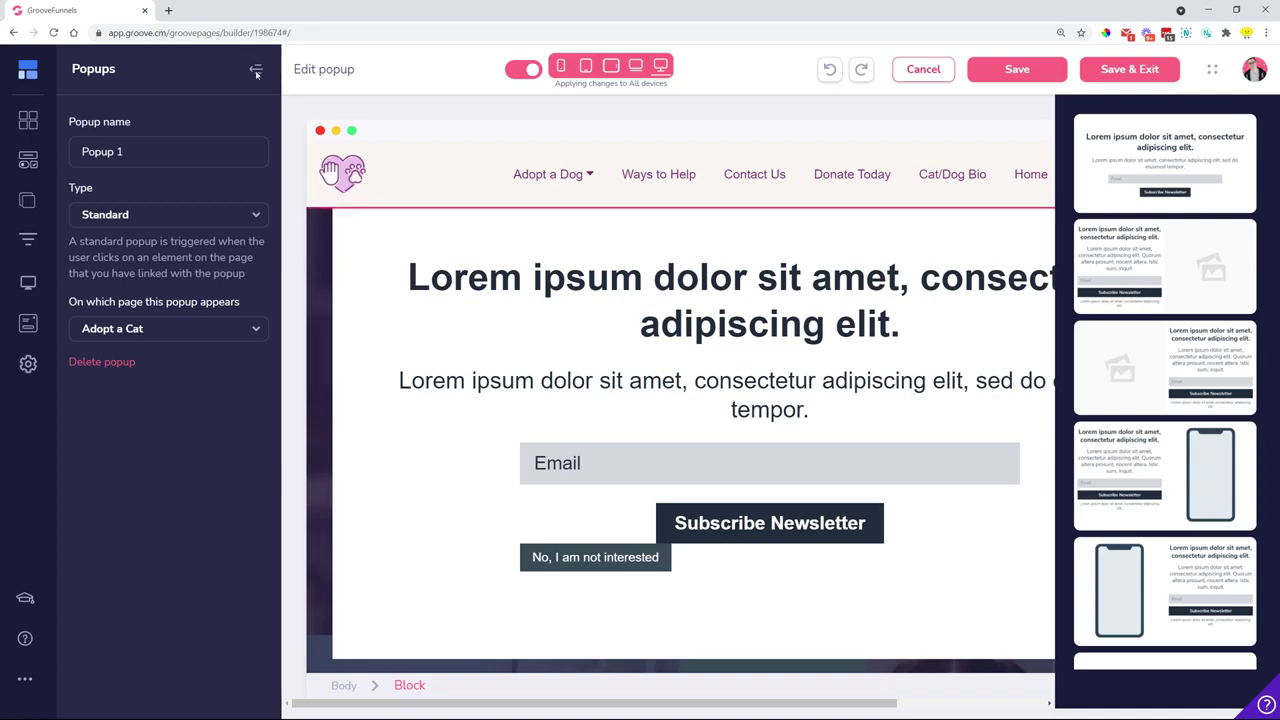
Switch to Nimbus Note and point out the fixes for saving pages and for the Pages tab spacing.
{"action": "key", "text": "alt+Tab"}
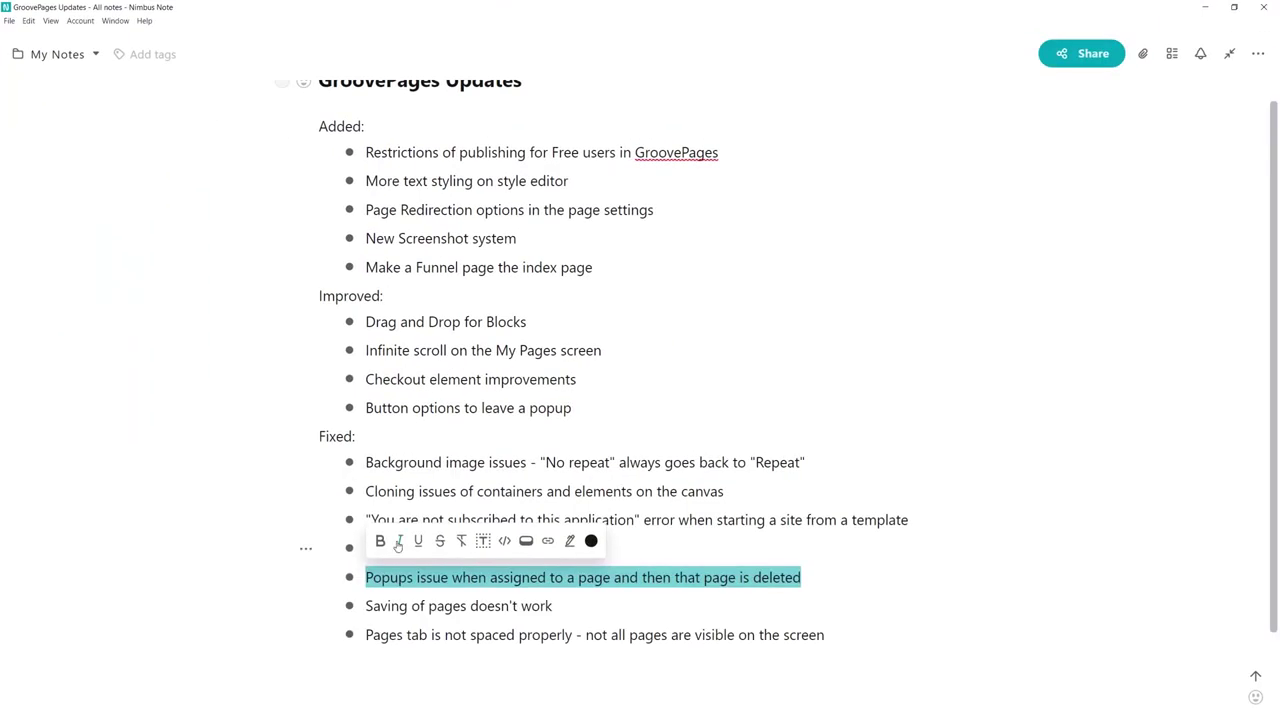
{"action": "left_click_drag", "start_coordinate": [400, 635], "coordinate": [515, 607]}
{"action": "left_click", "coordinate": [540, 606]}
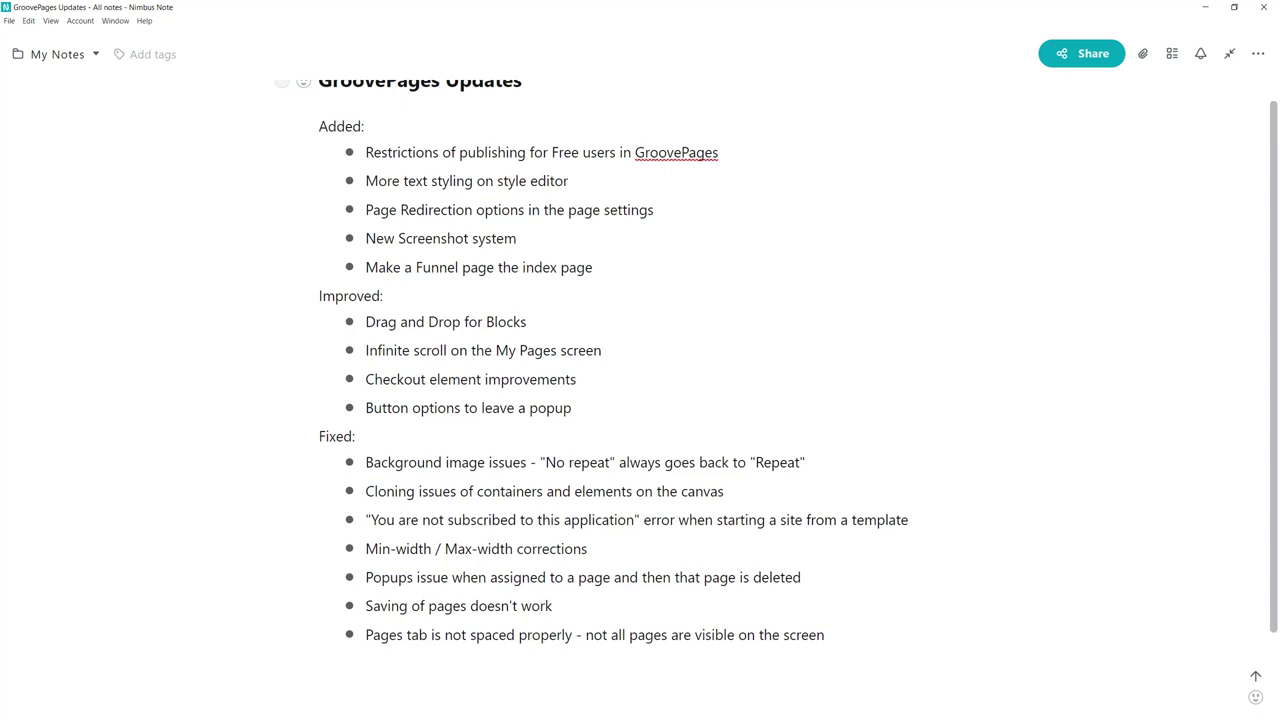
{"action": "left_click_drag", "start_coordinate": [370, 634], "coordinate": [775, 648]}
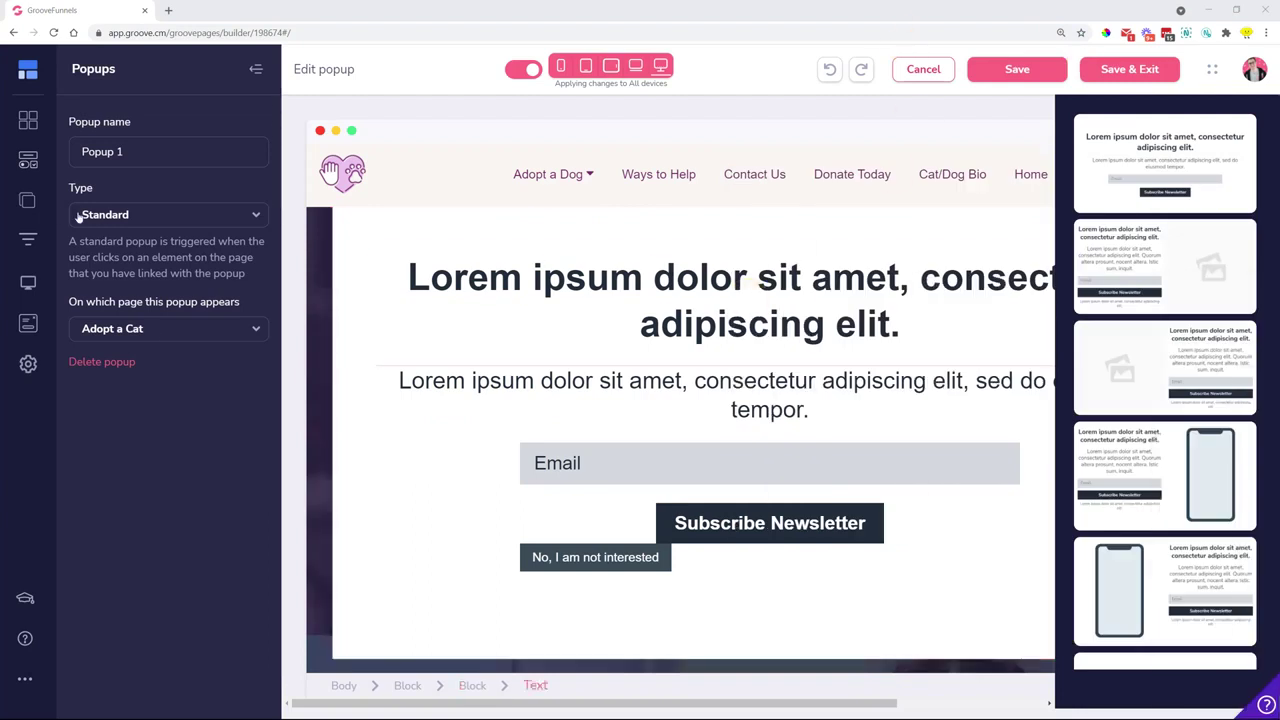
Back in GroovePages, examine the spacing of the site's page list and funnel list.
{"action": "left_click", "coordinate": [29, 201]}
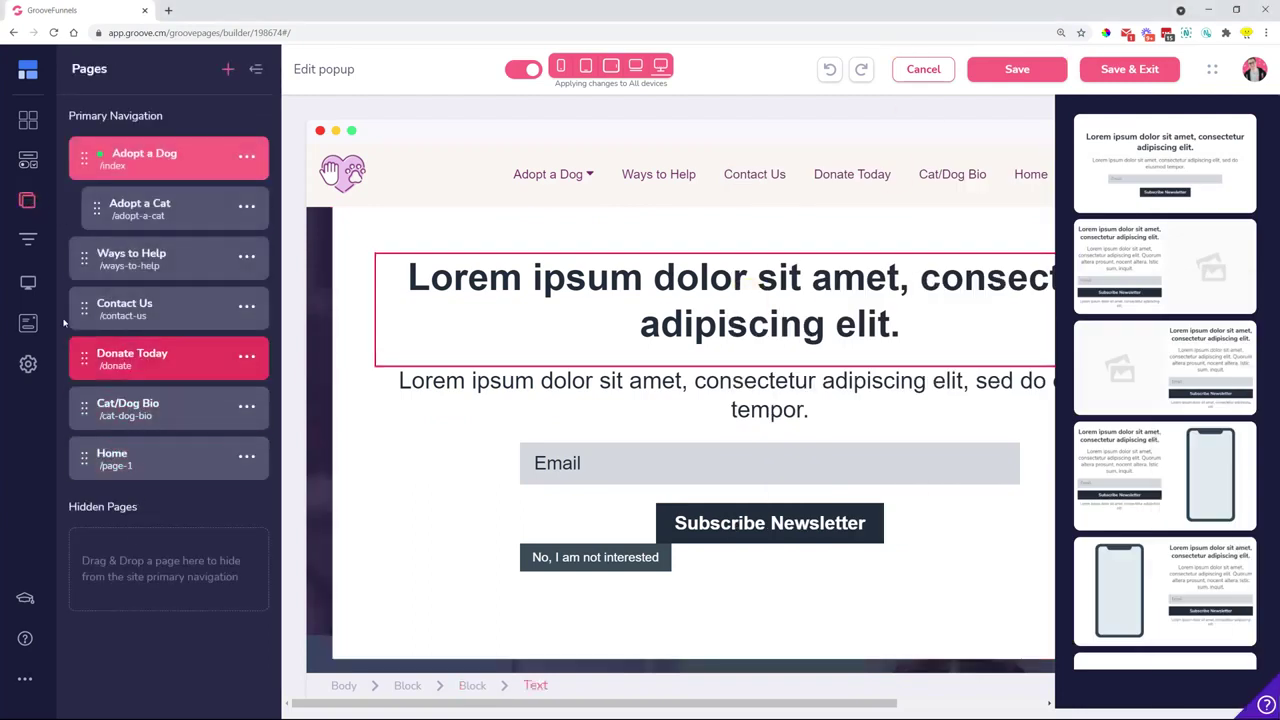
{"action": "left_click", "coordinate": [28, 239]}
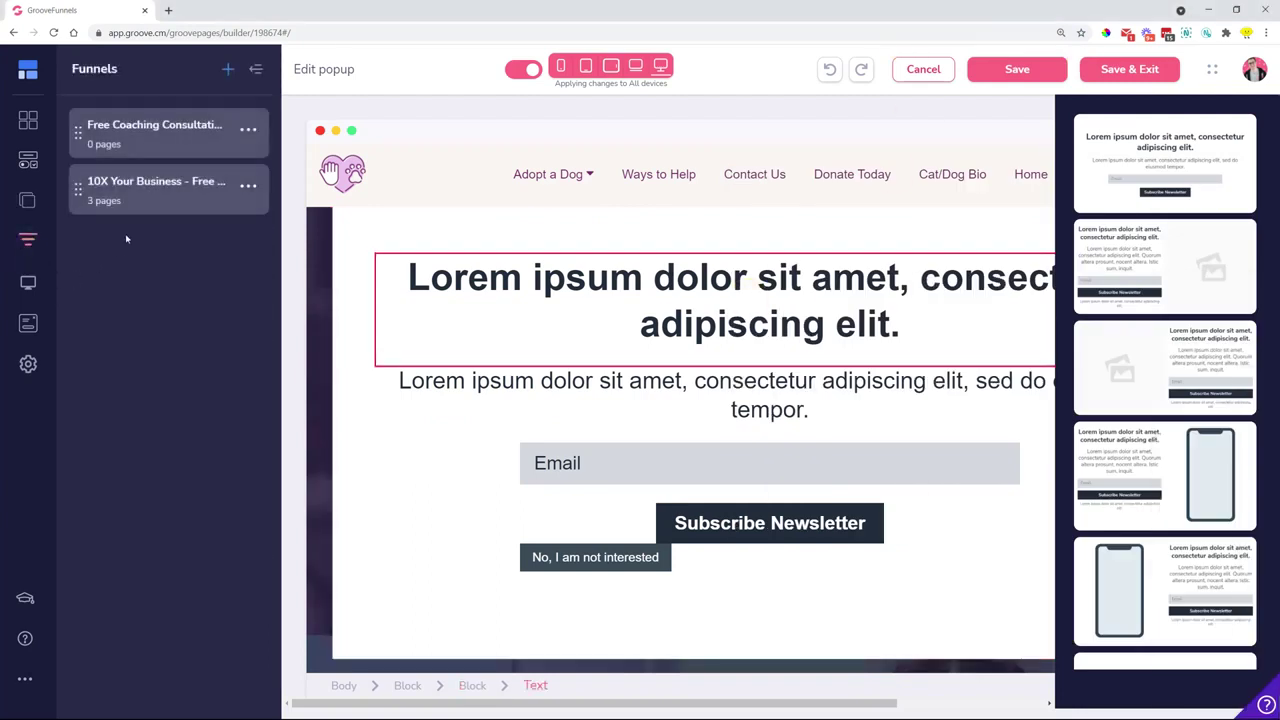
Examine the page spacing inside the Free Coaching and 10X Your Business funnels, and in the site's page list.
{"action": "left_click", "coordinate": [185, 125]}
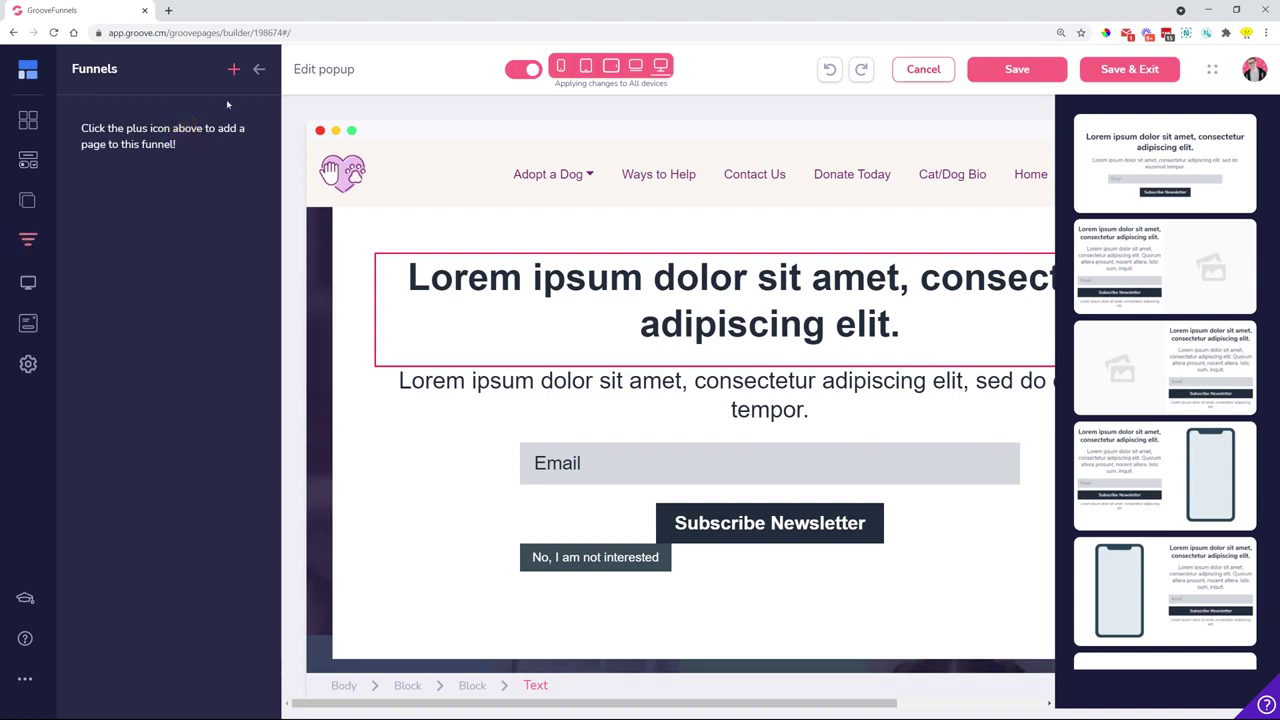
{"action": "left_click", "coordinate": [258, 68]}
{"action": "left_click", "coordinate": [200, 177]}
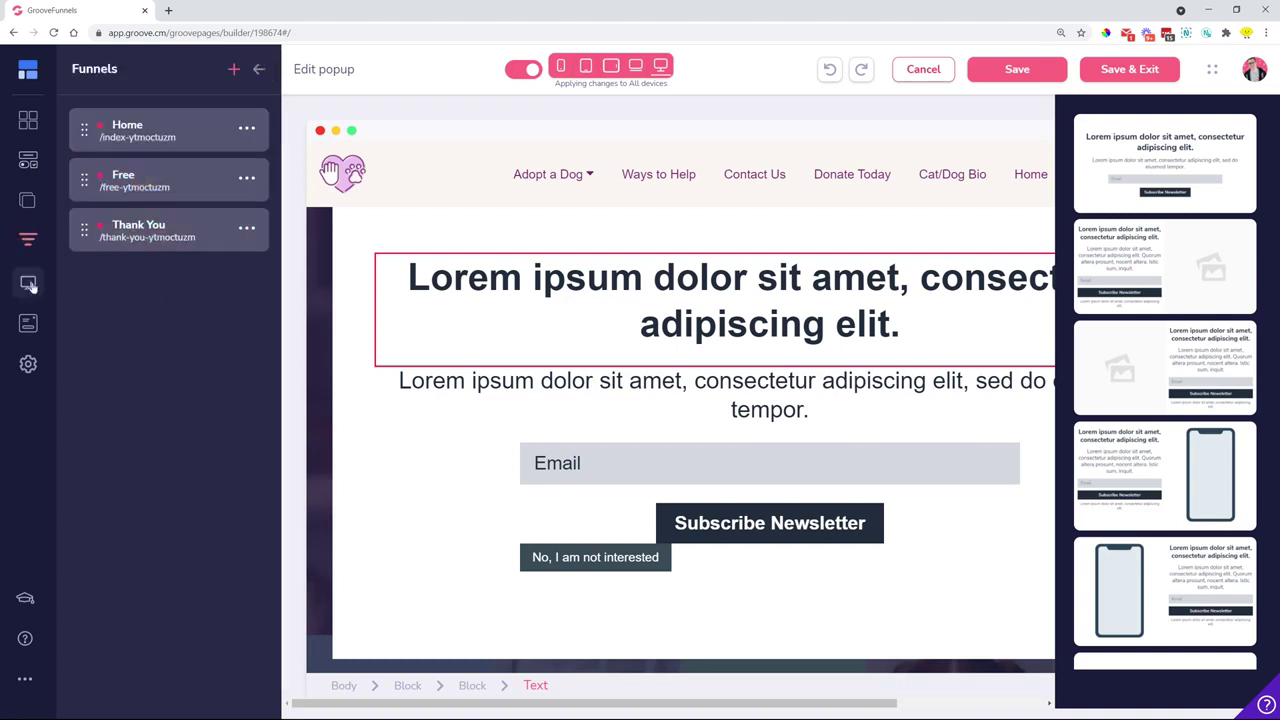
{"action": "left_click", "coordinate": [28, 201]}
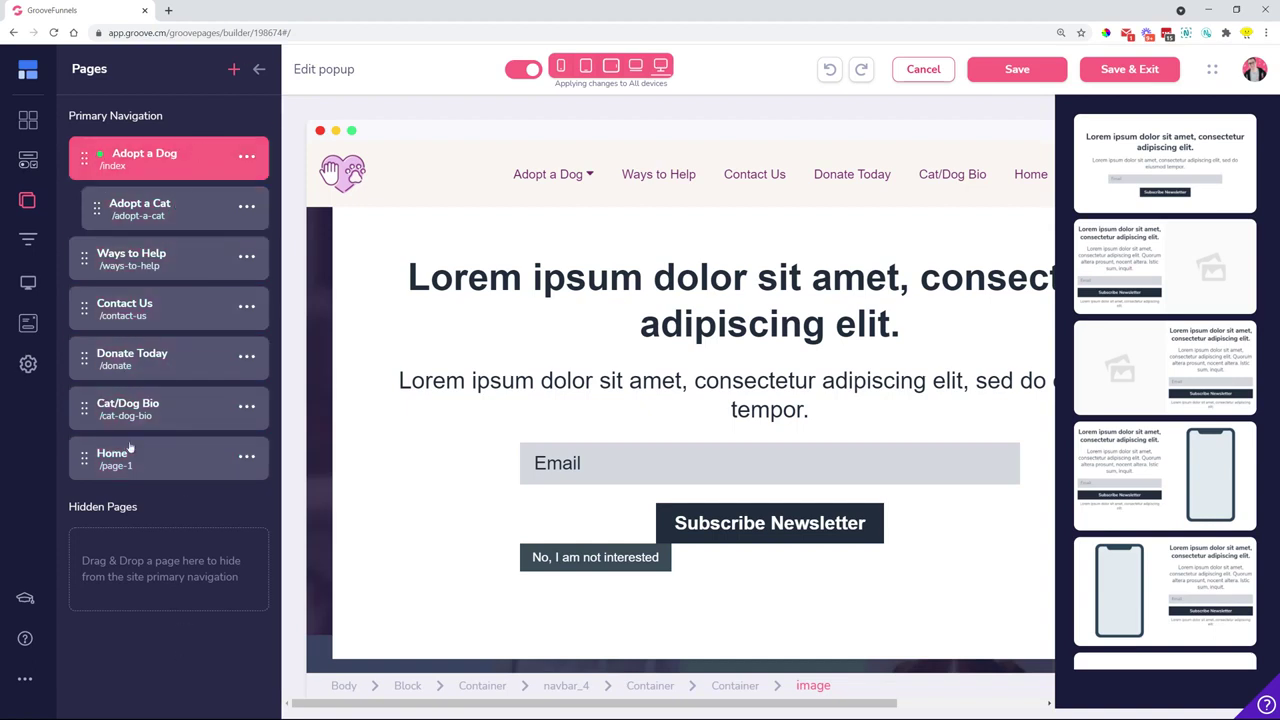
Close the page list and exit the popup editor without saving, returning to the Adopt a Dog page's billing form.
{"action": "left_click", "coordinate": [261, 72]}
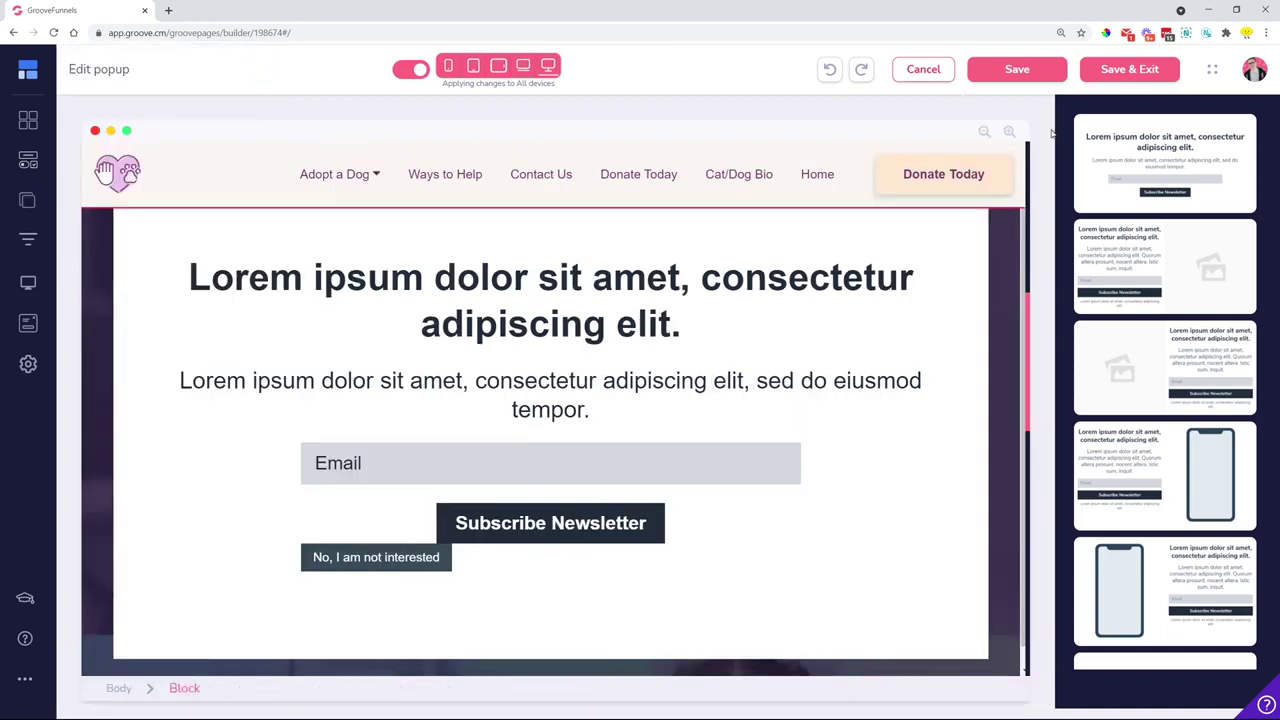
{"action": "left_click", "coordinate": [923, 70]}
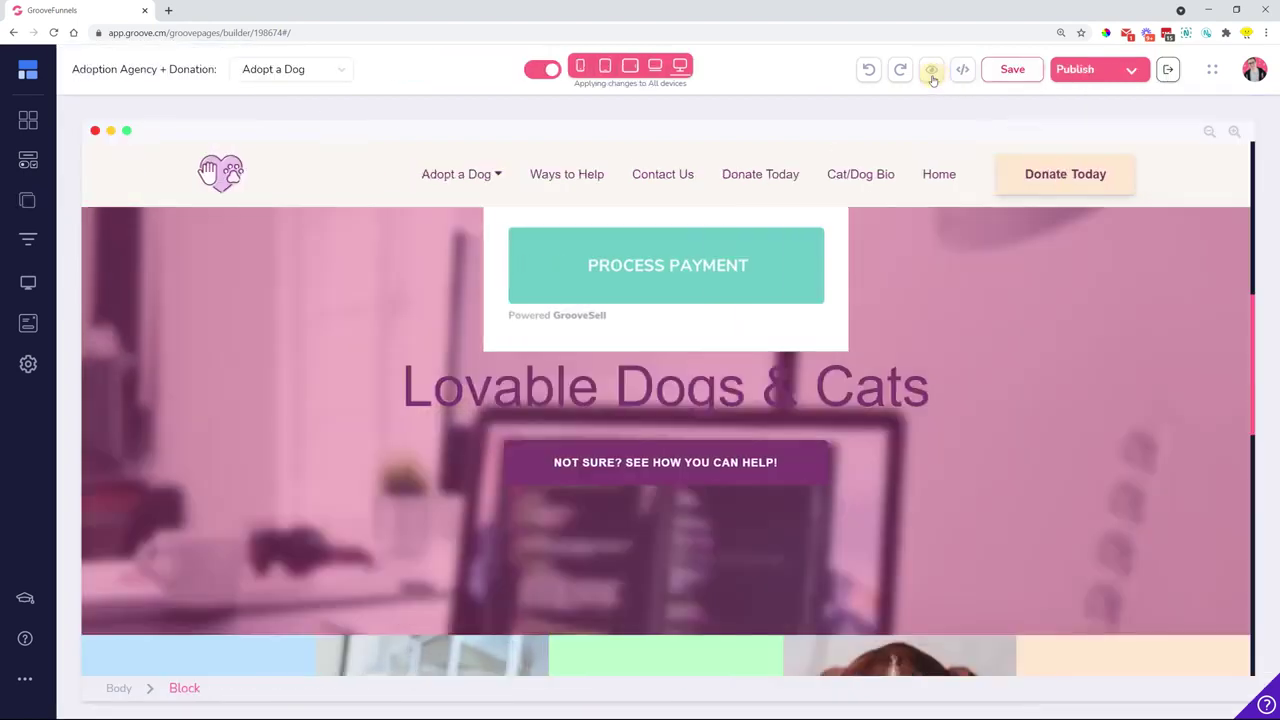
{"action": "scroll", "coordinate": [606, 482], "scroll_direction": "up", "scroll_amount": 5}
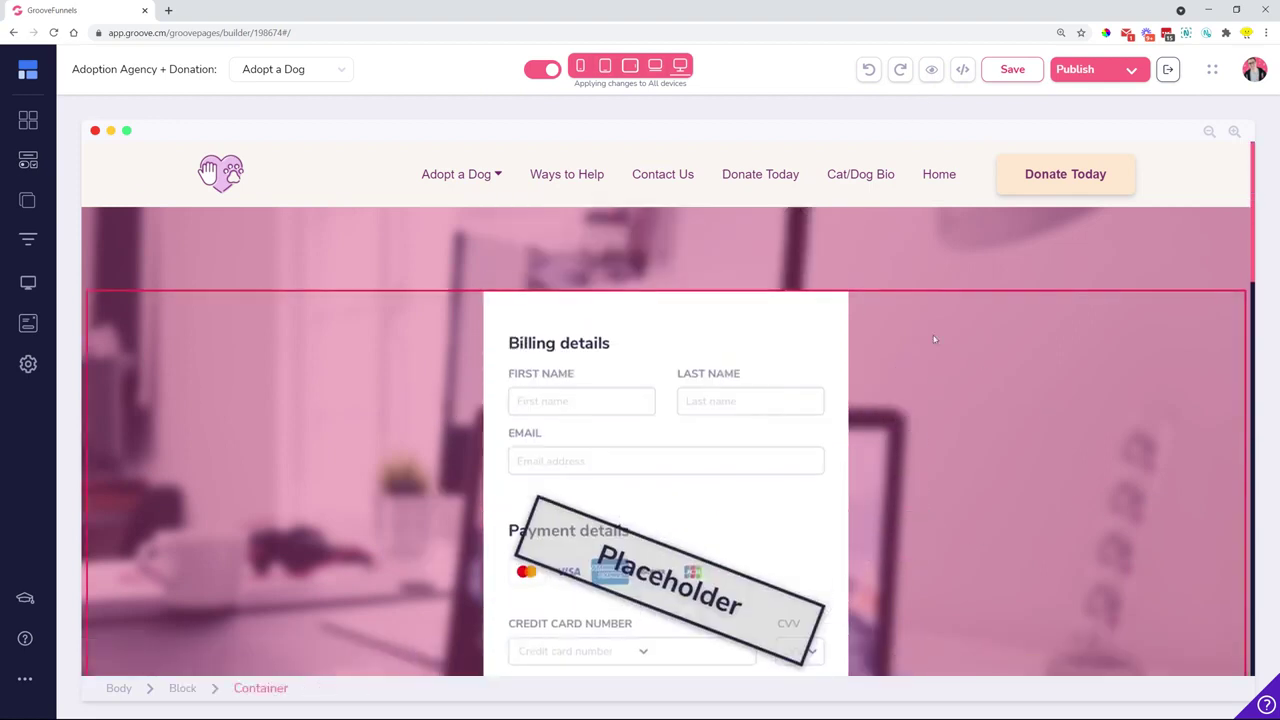